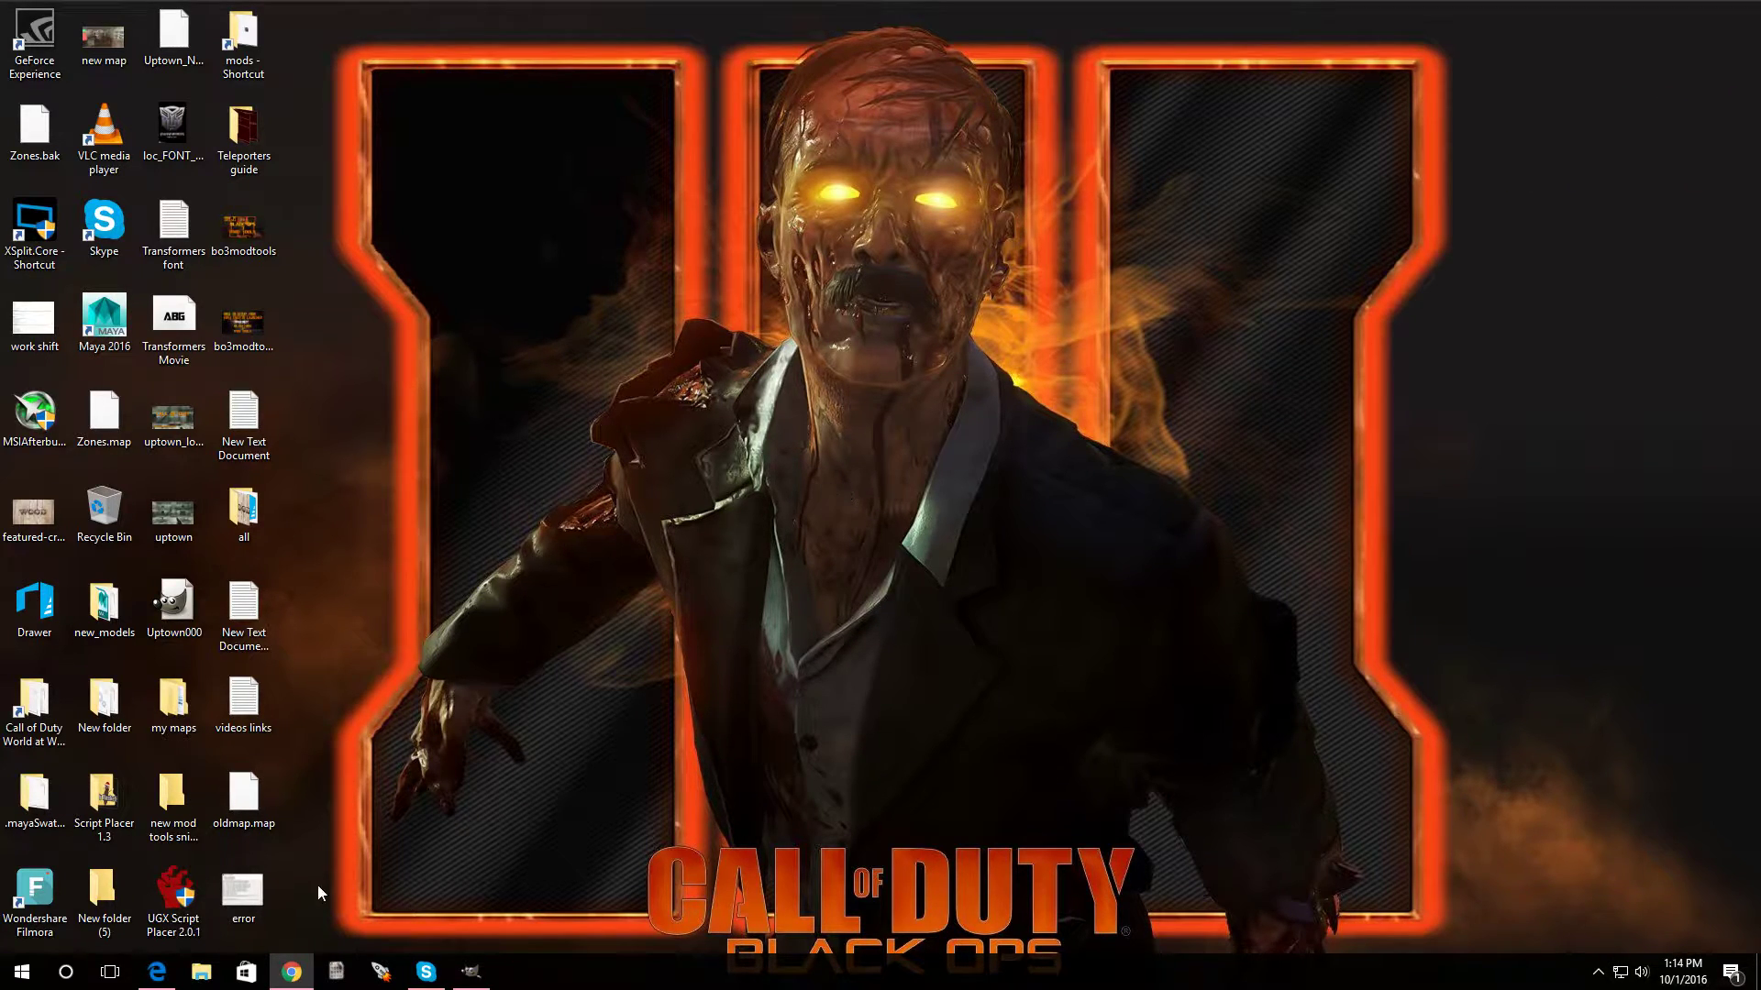
- Start the Black Ops III Mod Tools Launcher with permission to make changes and open the zm_undead map in Radiant
click(391, 975)
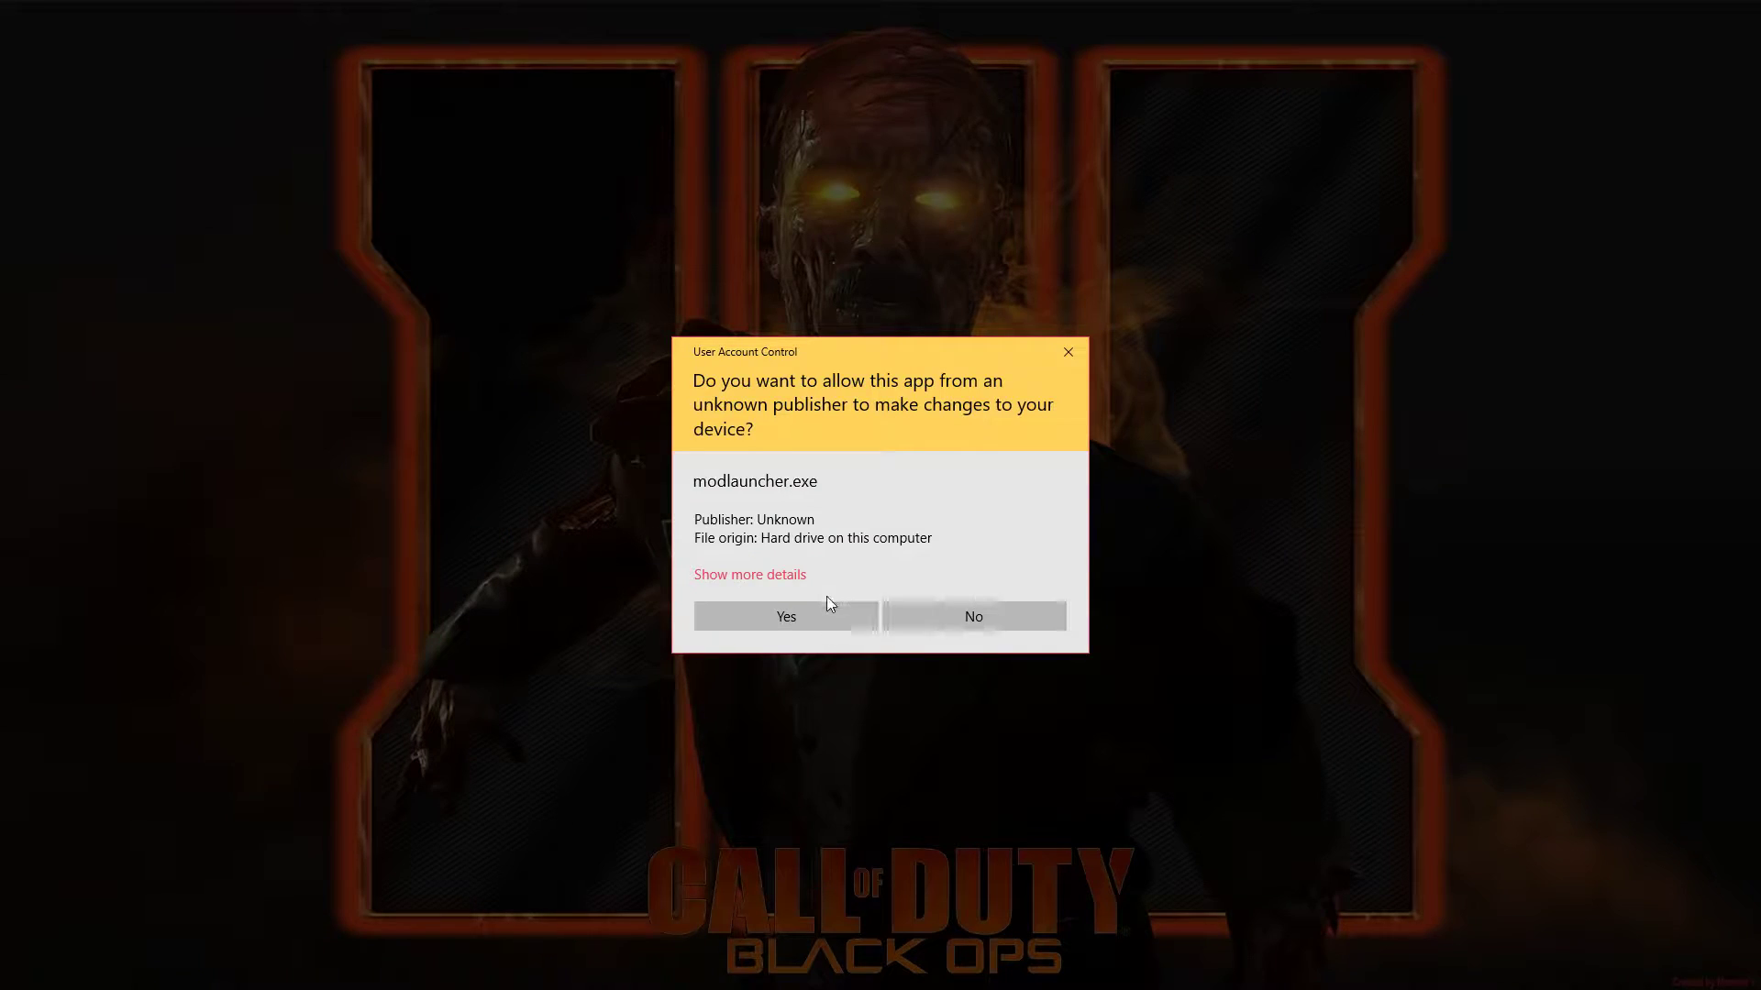
click(810, 610)
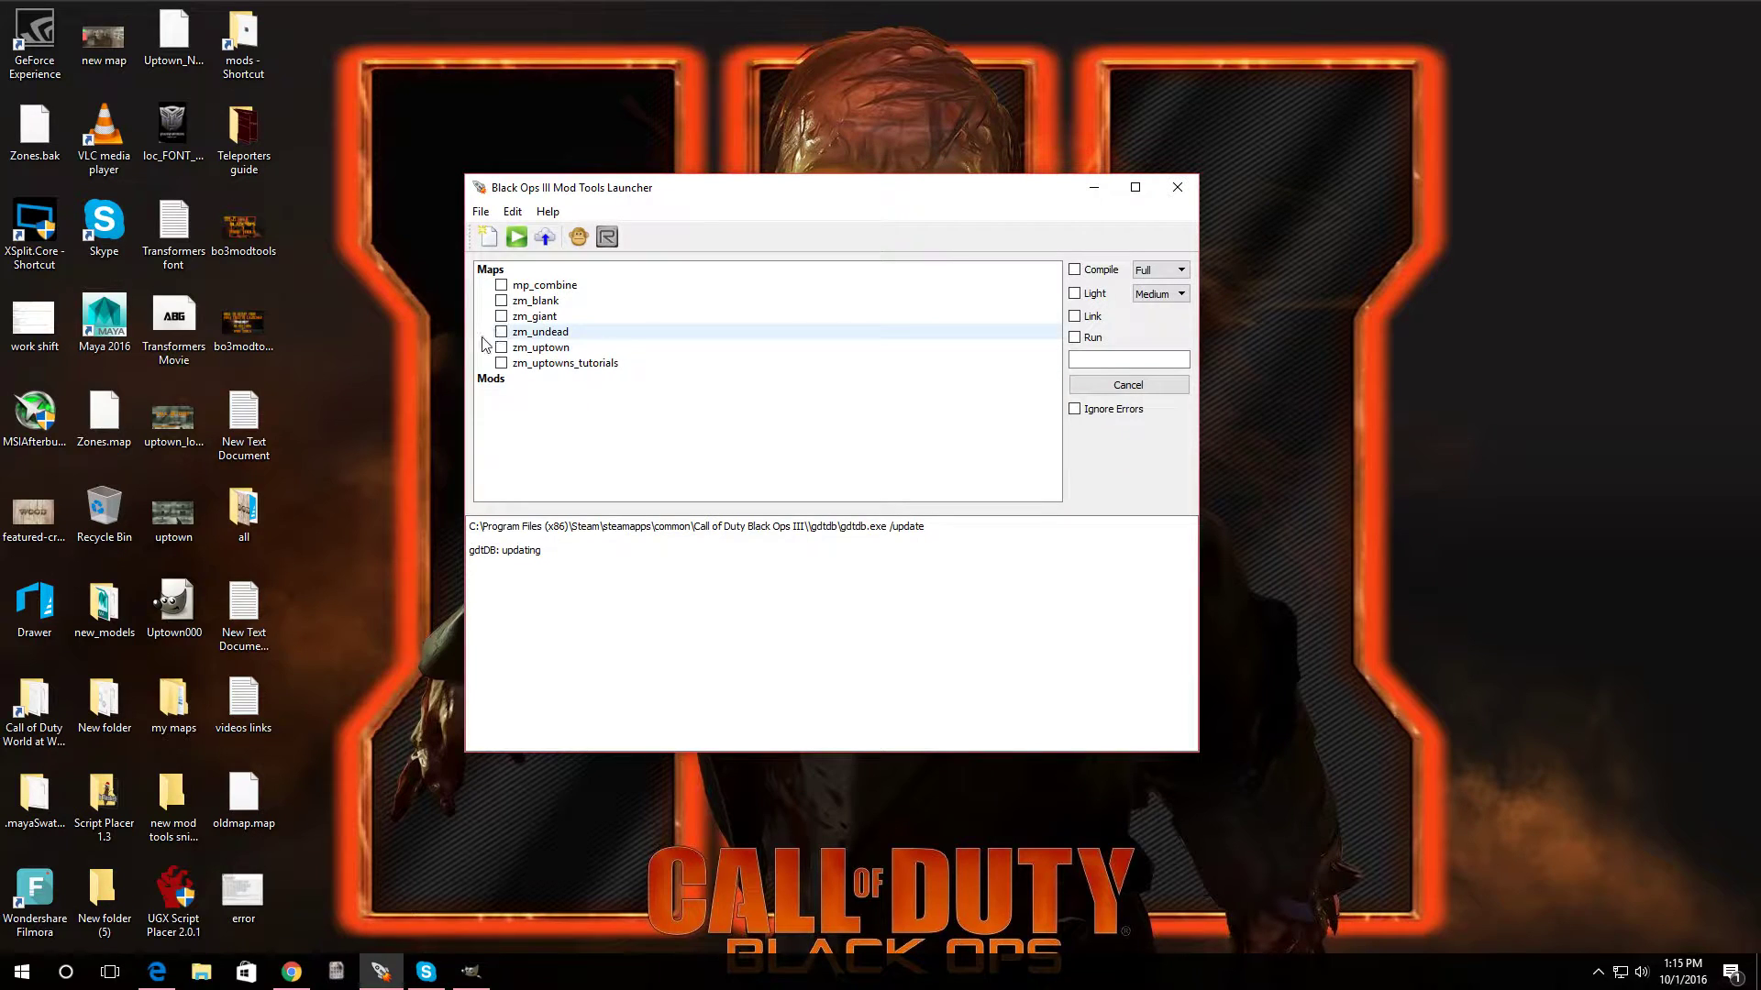
click(501, 332)
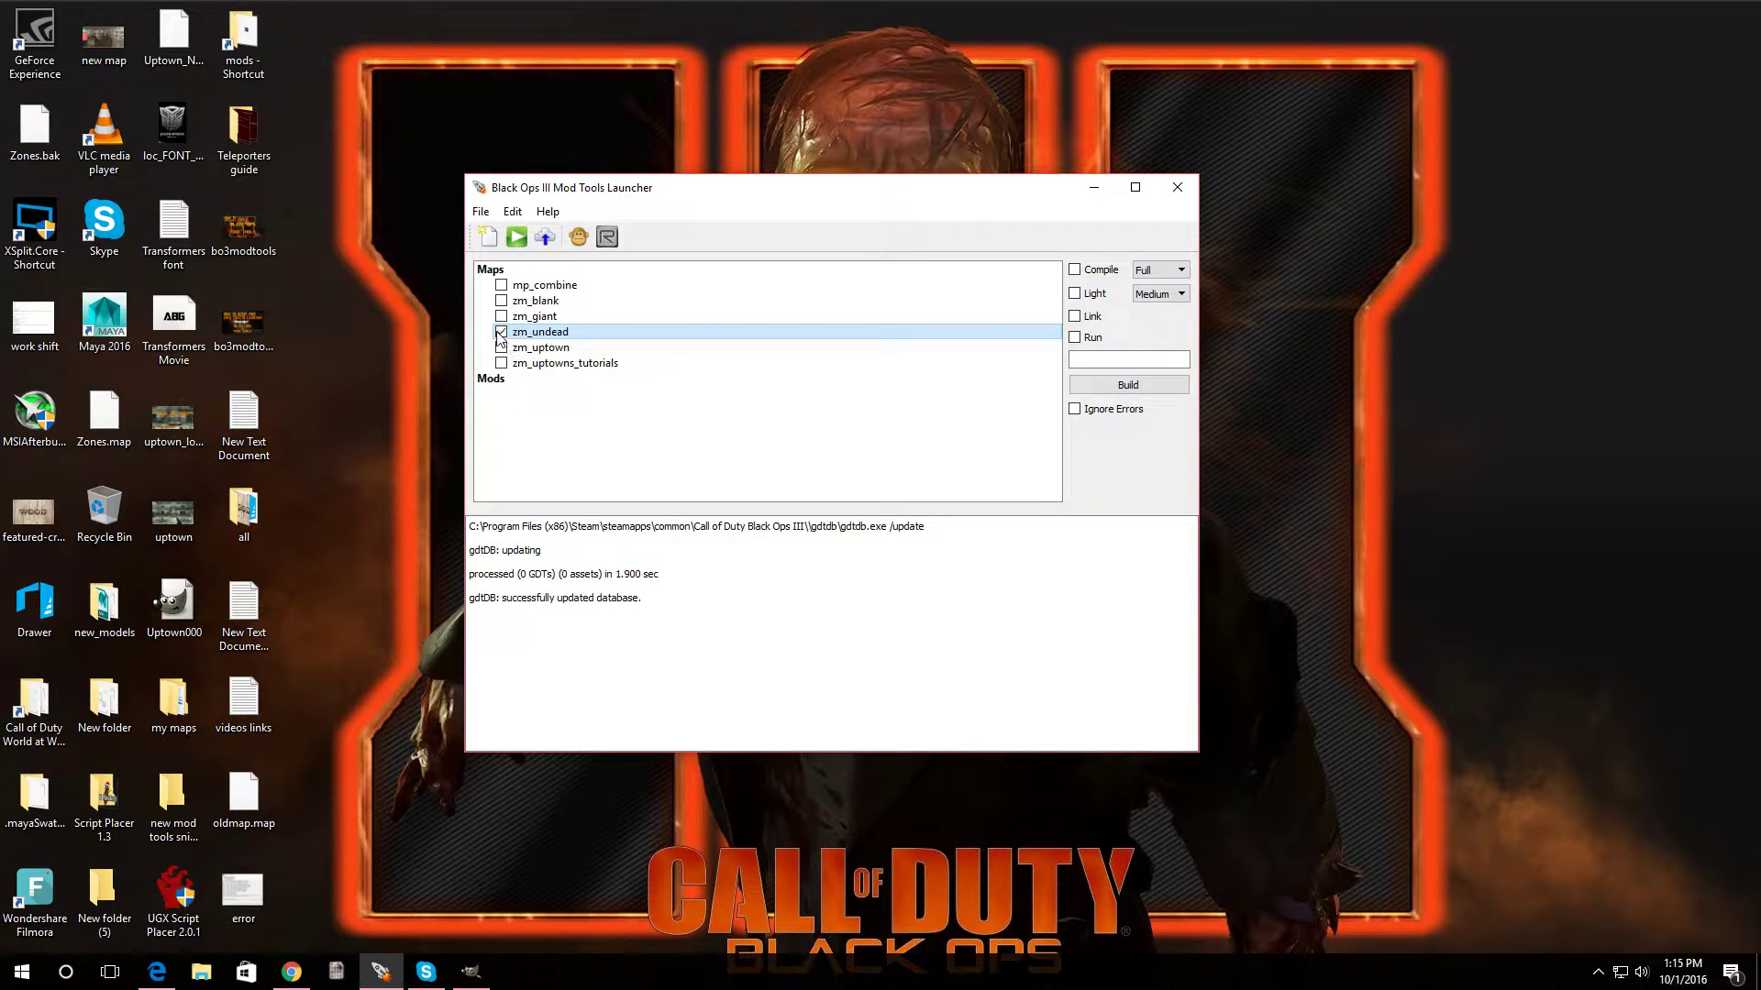
right_click(589, 336)
click(655, 378)
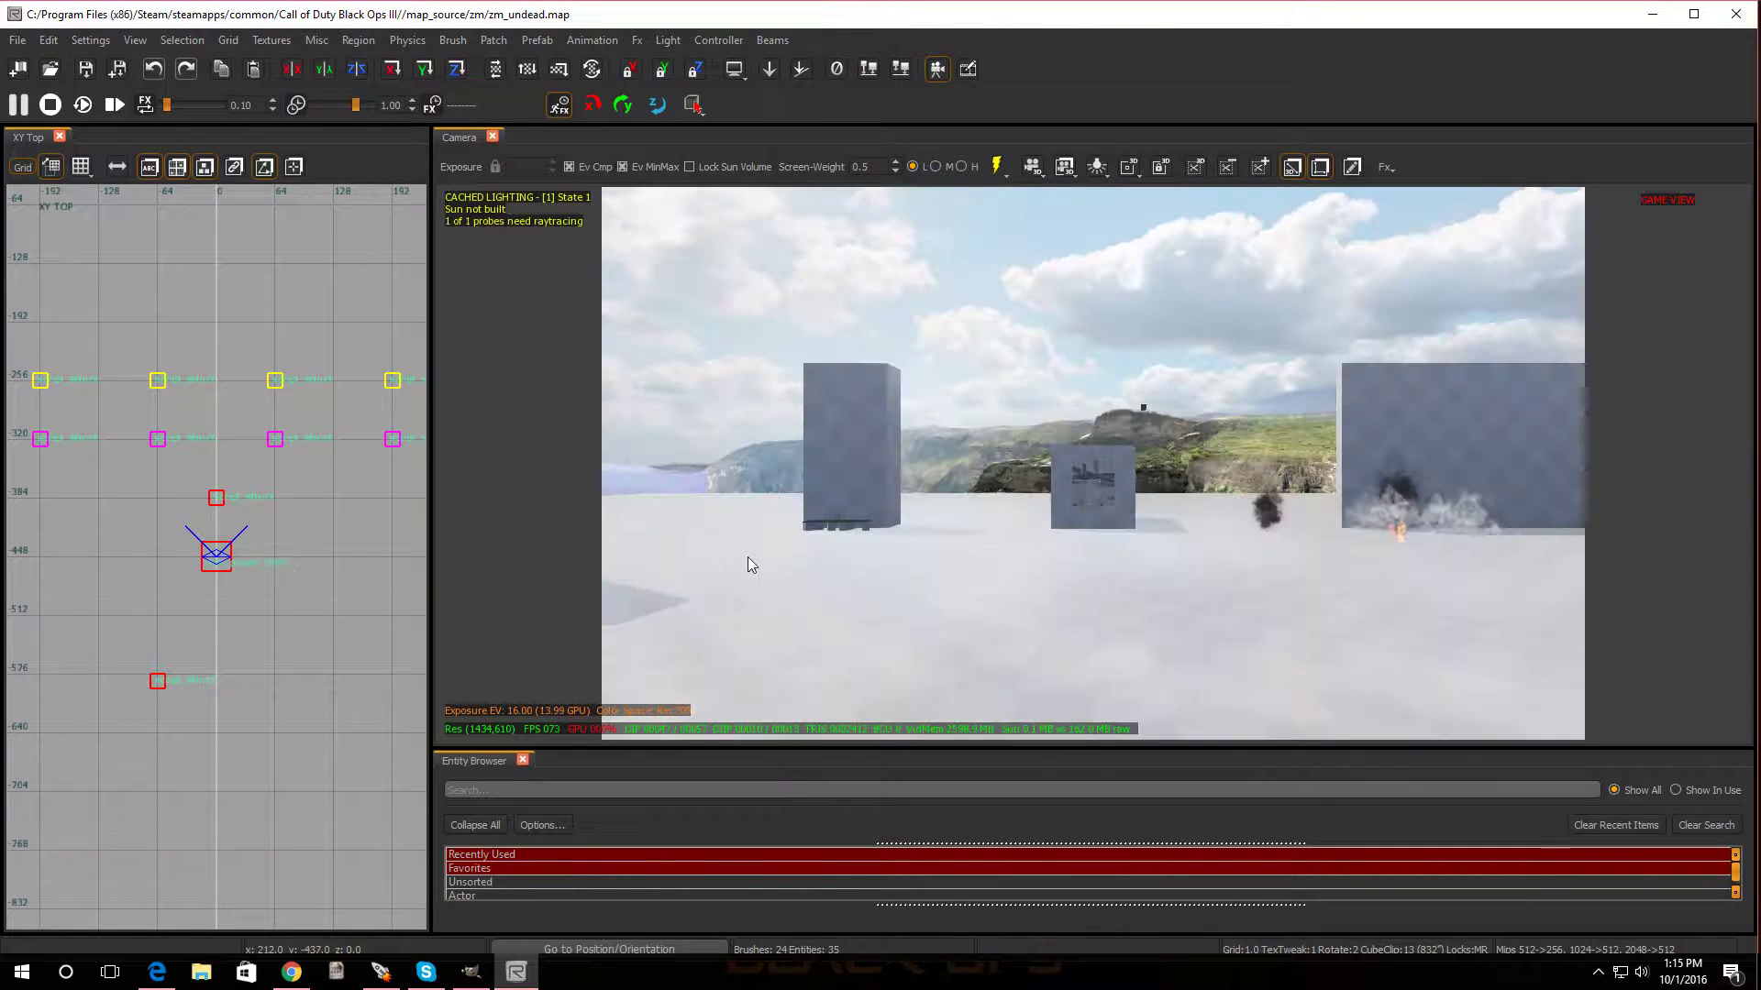
- Check the selection of the two weapon outlines on the wall block and switch the camera out of game view
mouse_move(937, 581)
right_down()
mouse_move(1064, 514)
mouse_move(687, 504)
mouse_move(706, 587)
mouse_move(688, 633)
mouse_move(937, 582)
right_up()
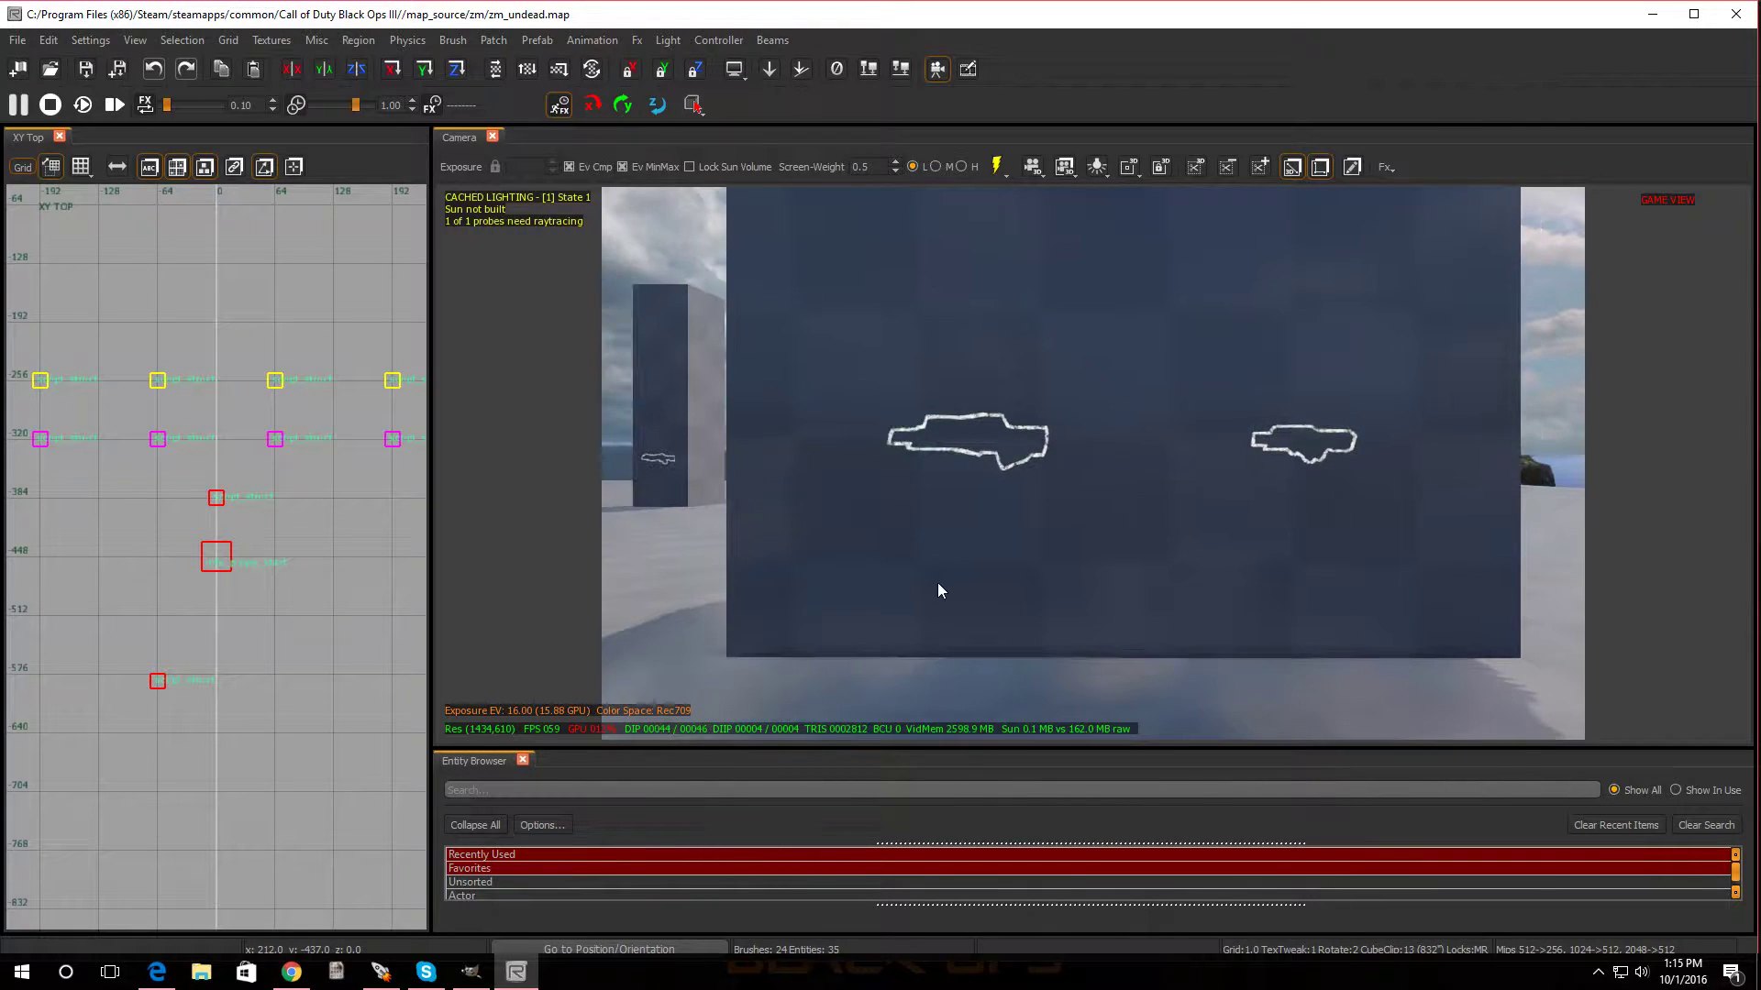
shift+click(988, 452)
shift+click(1288, 446)
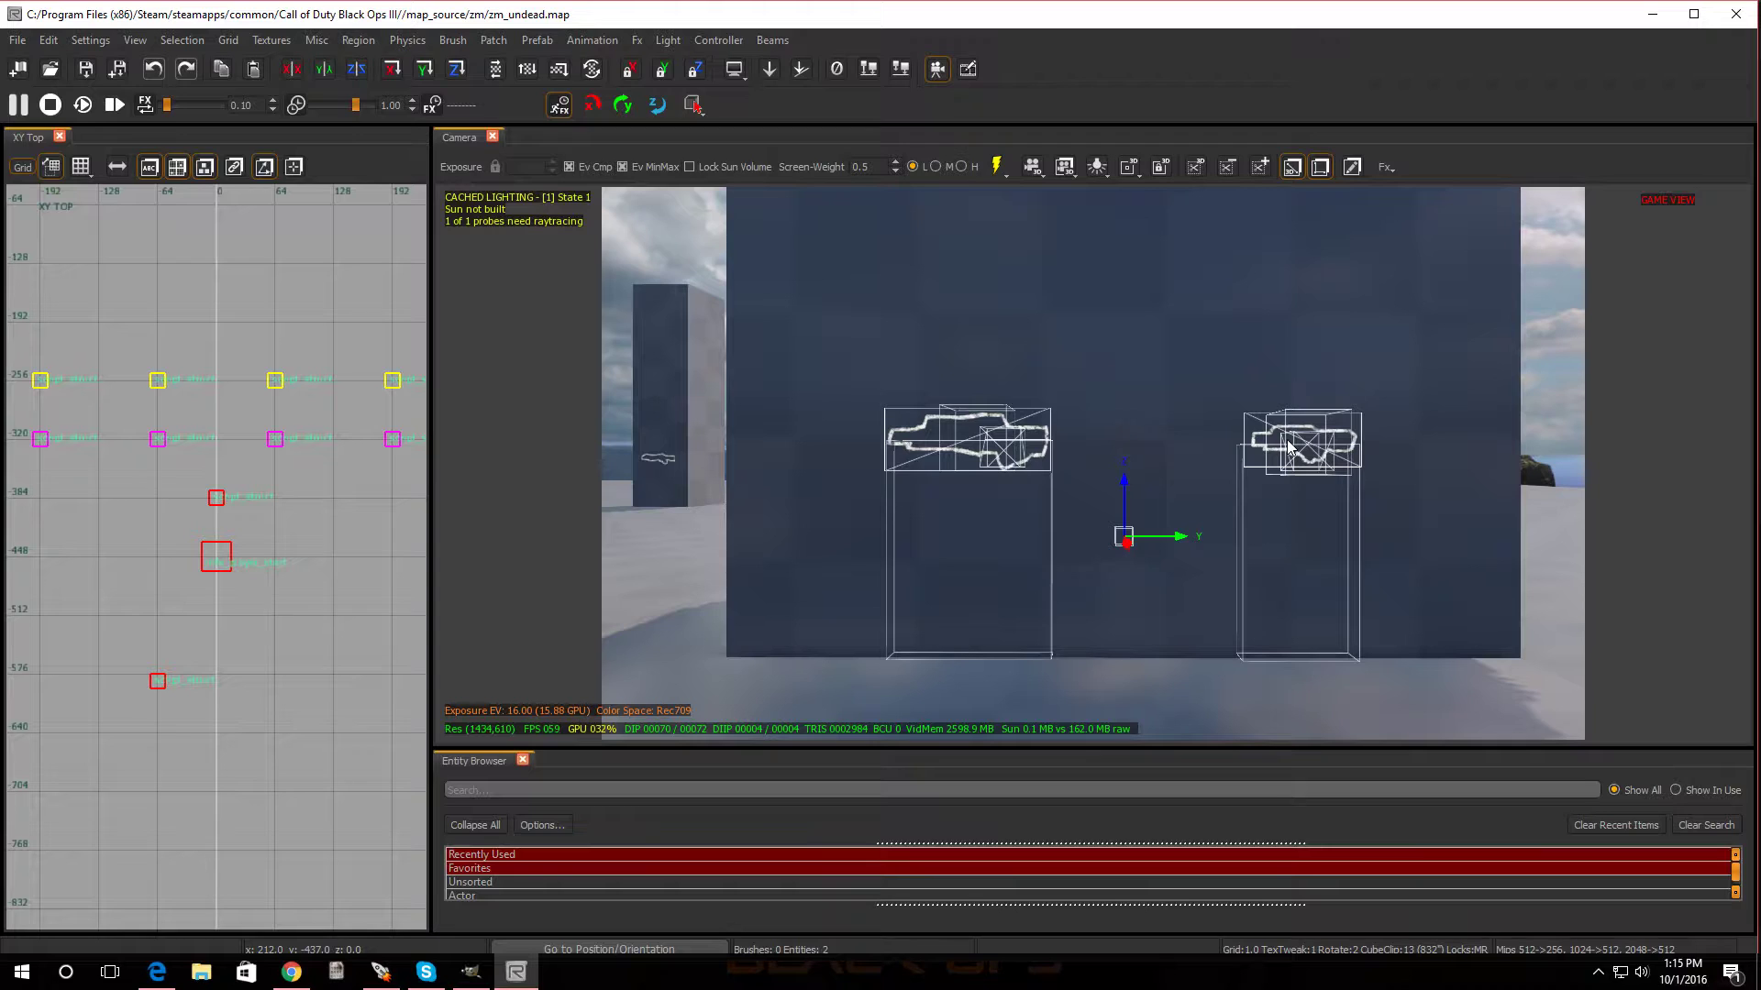
shift+click(1288, 446)
shift+click(961, 443)
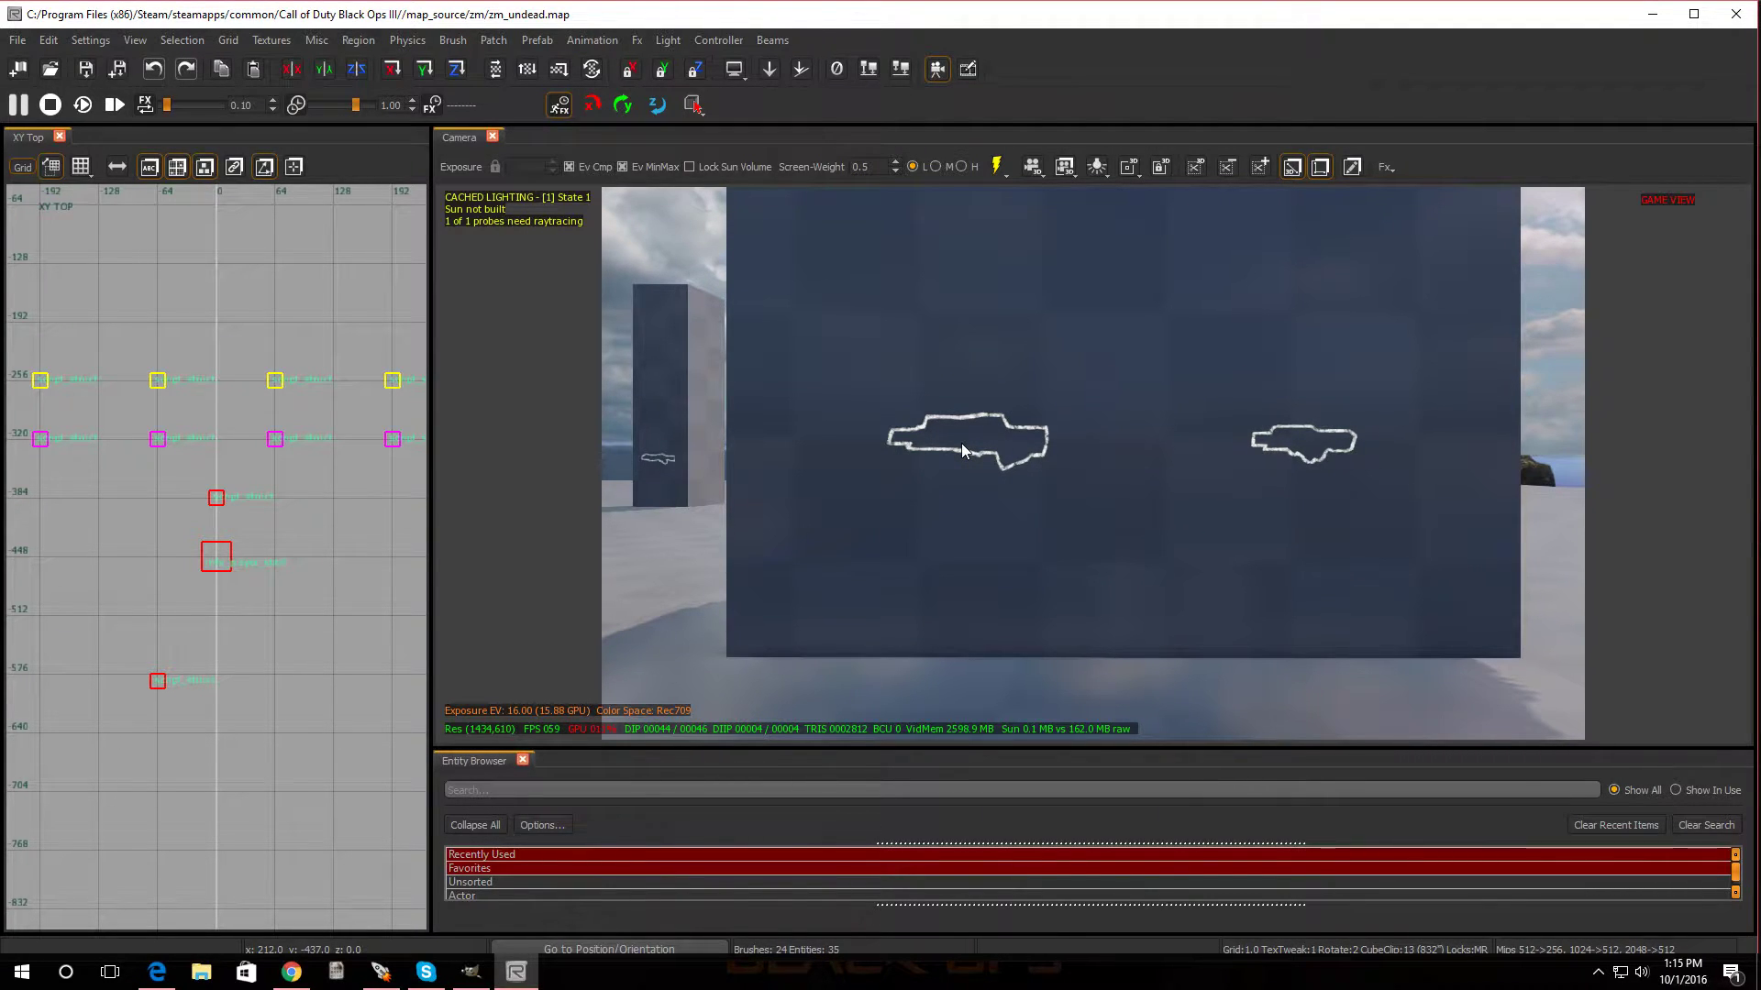
key(g)
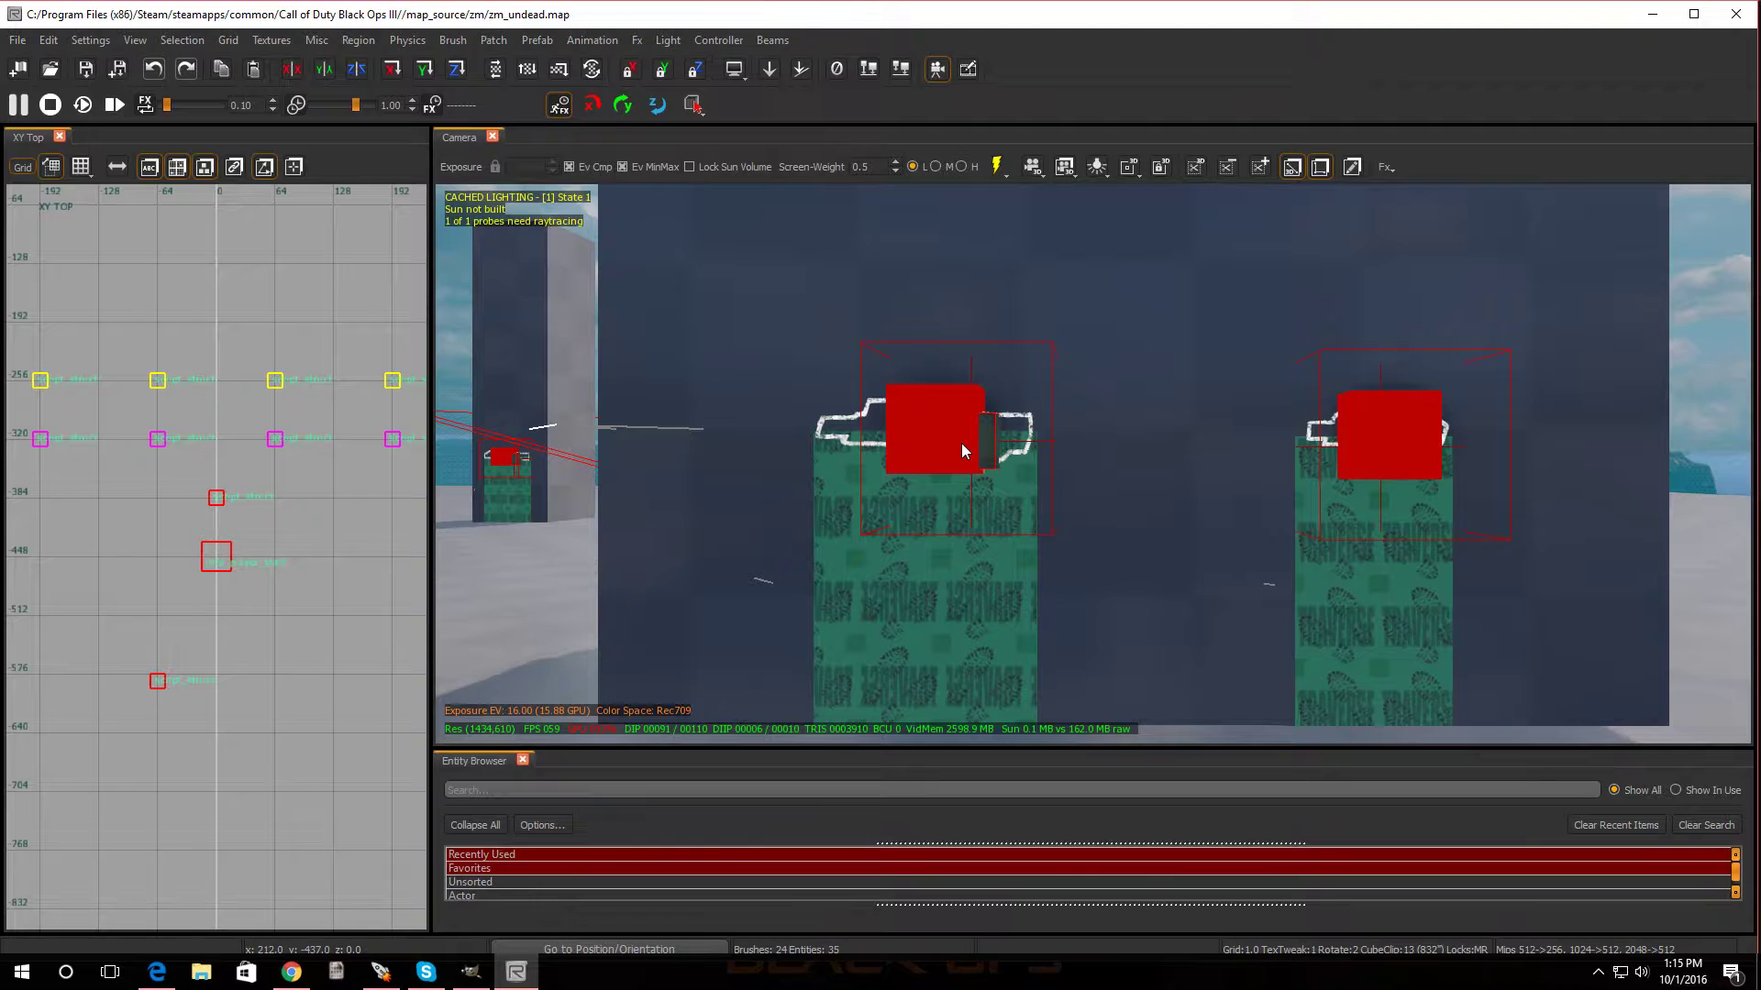
- Delete the left-hand wall weapon prefab, the one with the larger chalk outline on the wall block
shift+click(963, 451)
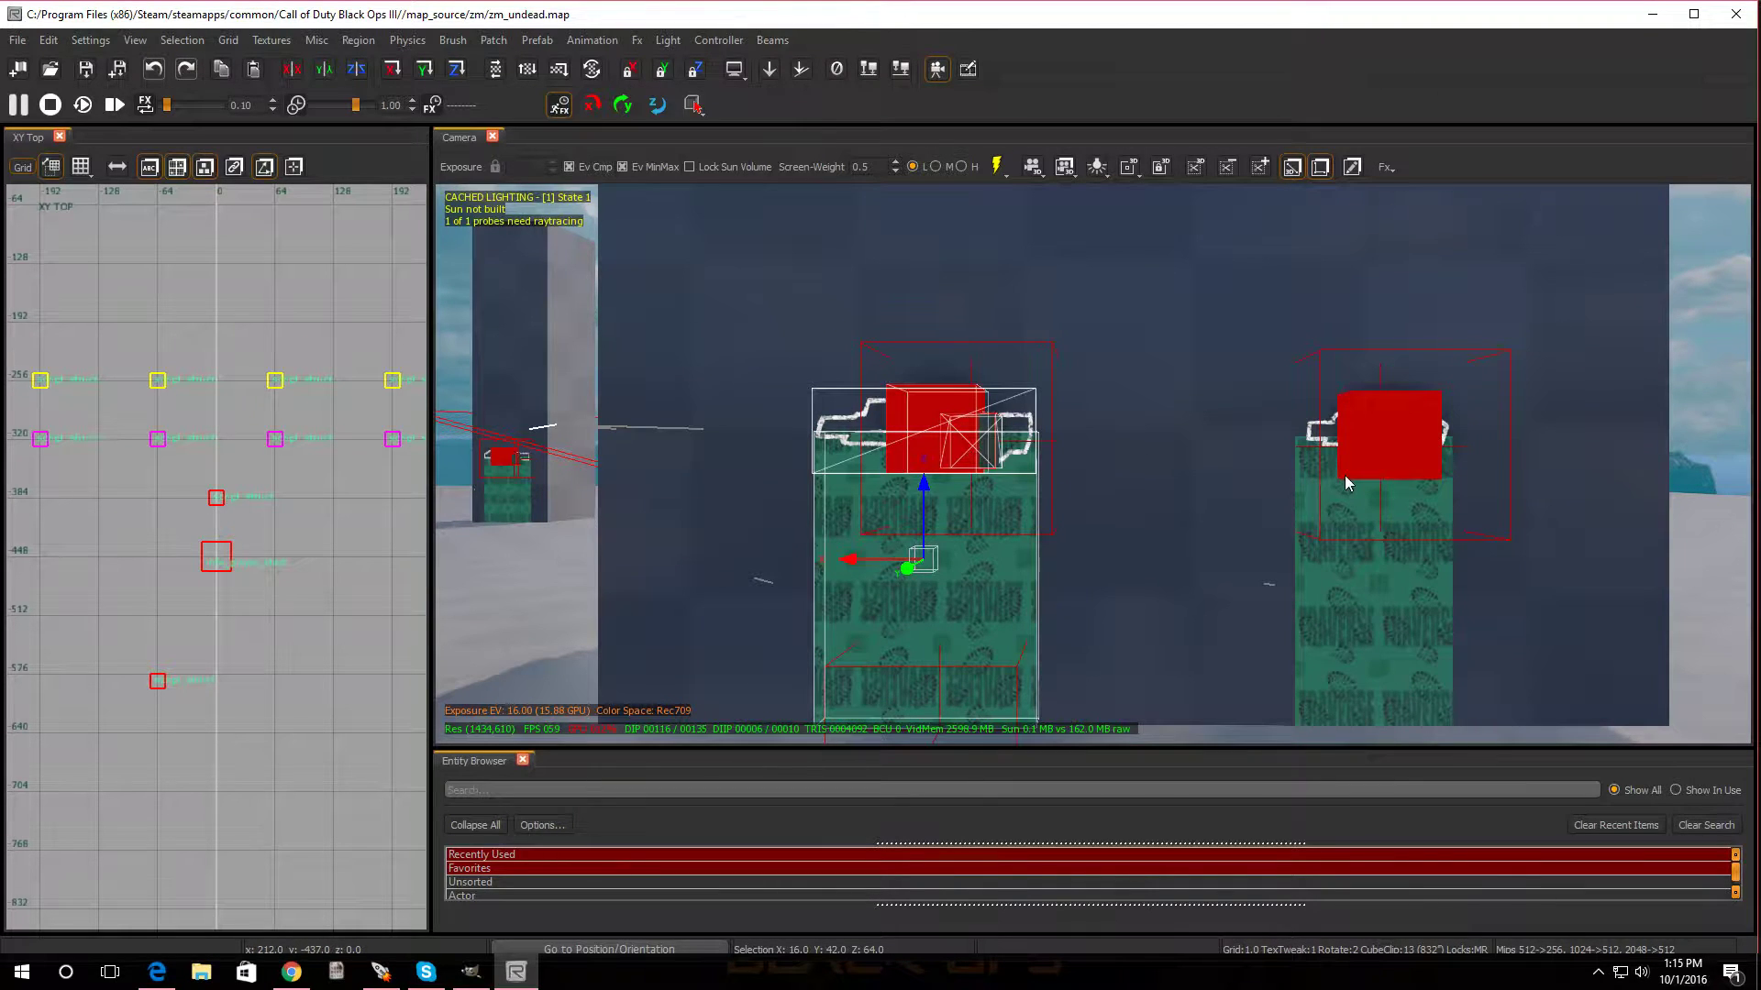
shift+click(1346, 475)
shift+click(948, 466)
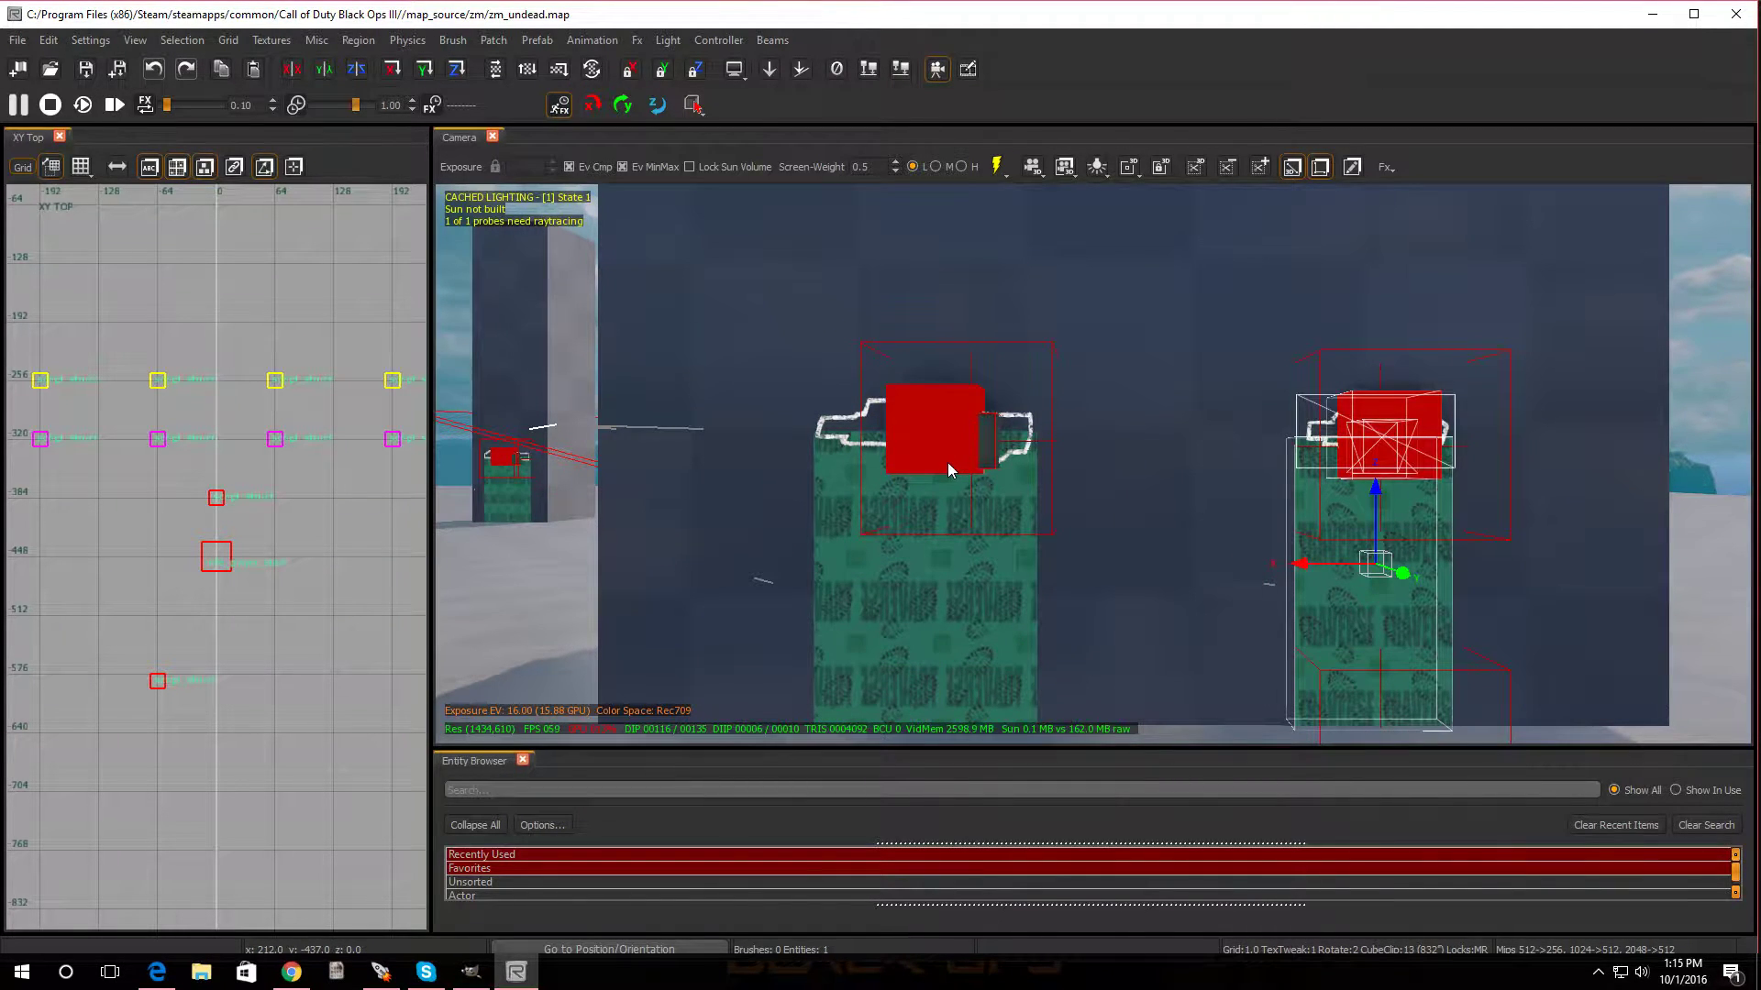
shift+click(1410, 460)
shift+click(843, 486)
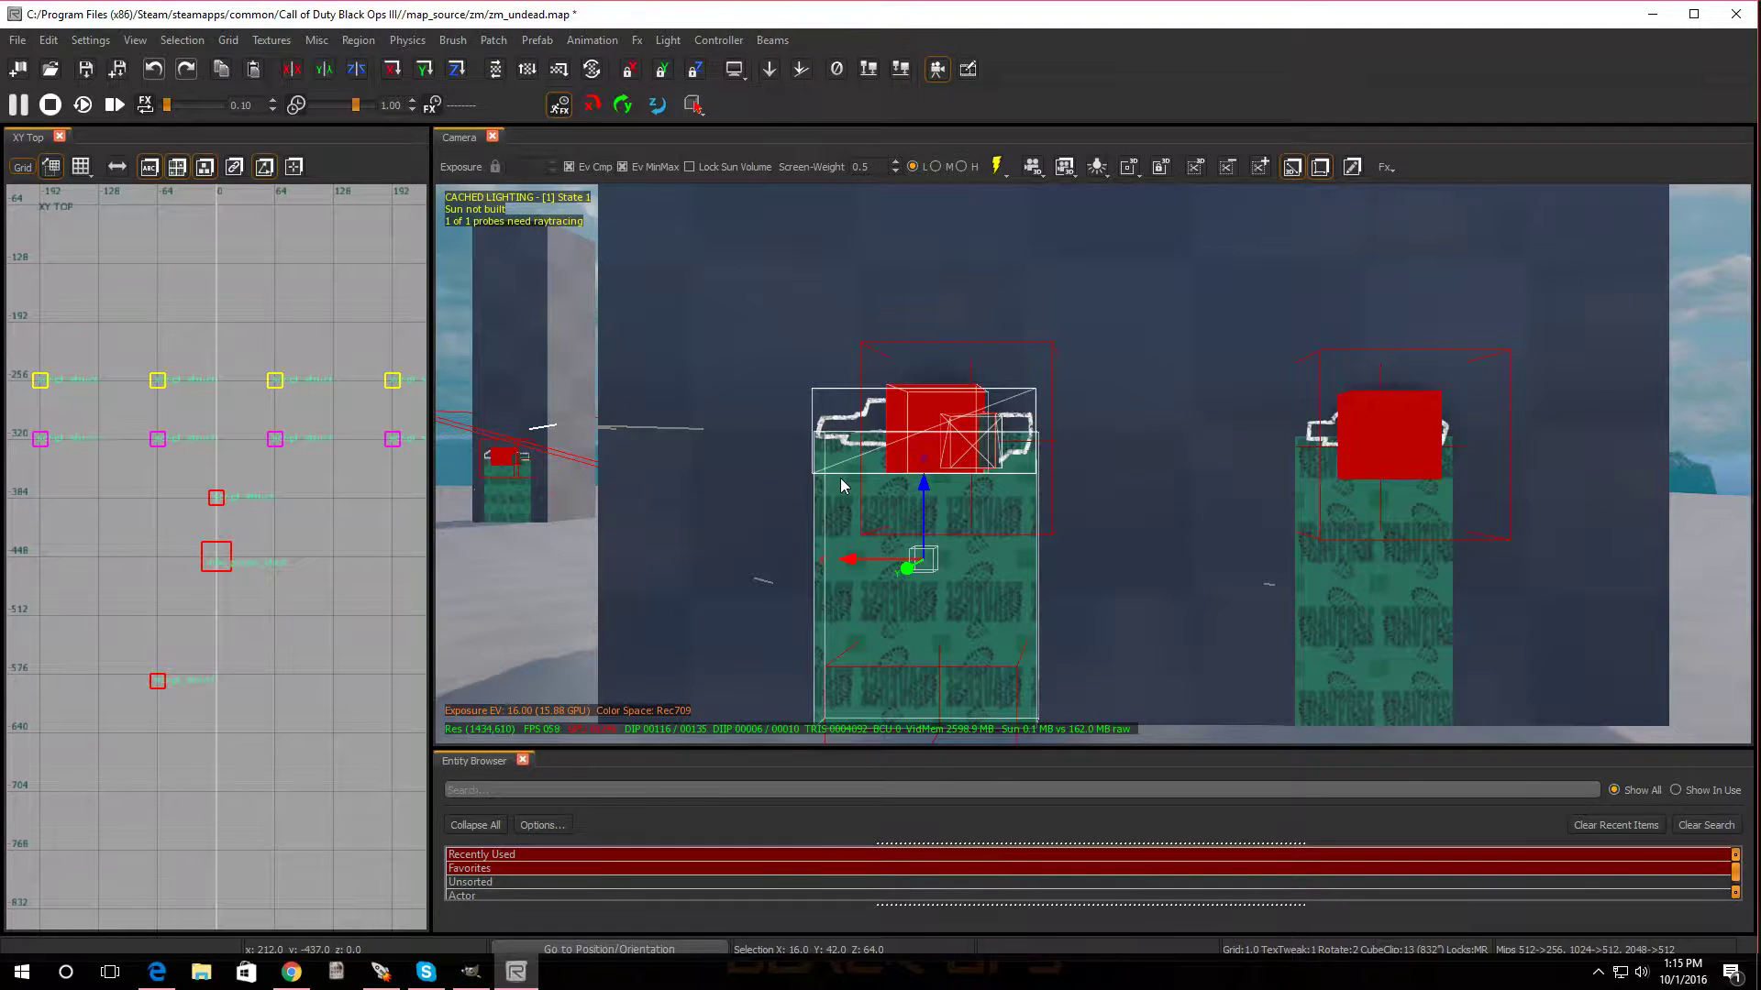
key(Delete)
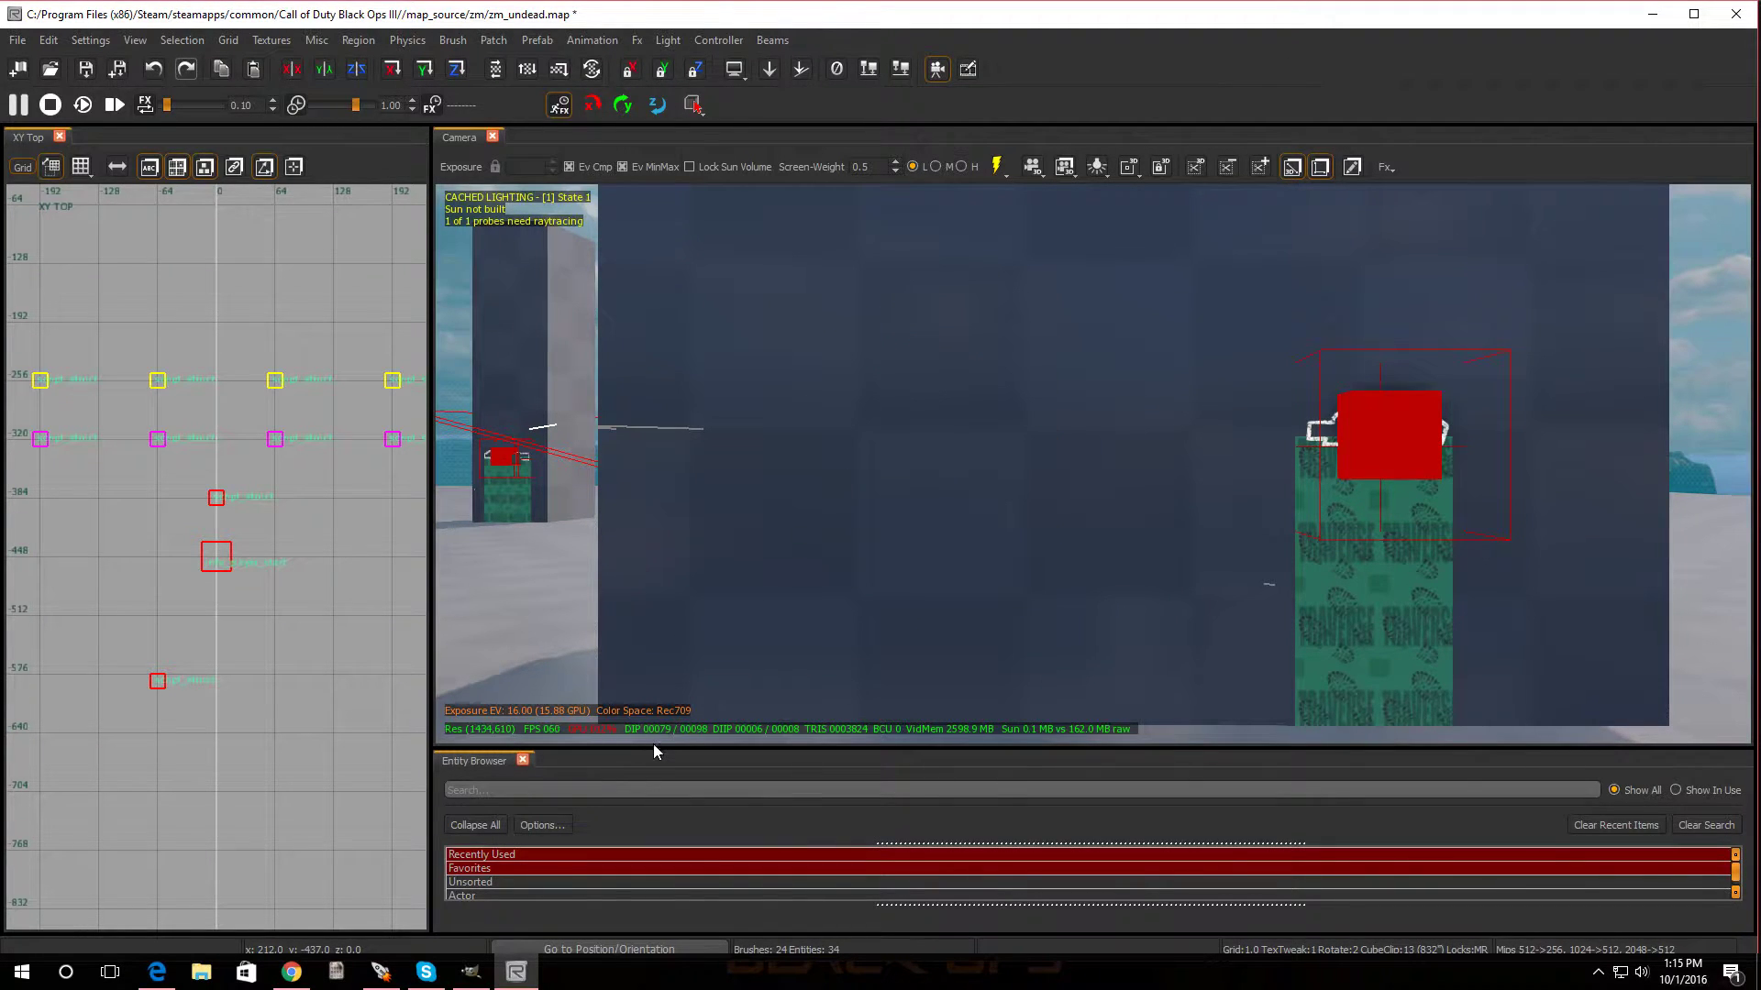
- Add a Misc prefab entity from the Entity Browser in front of the empty part of the wall
drag(652, 746, 702, 486)
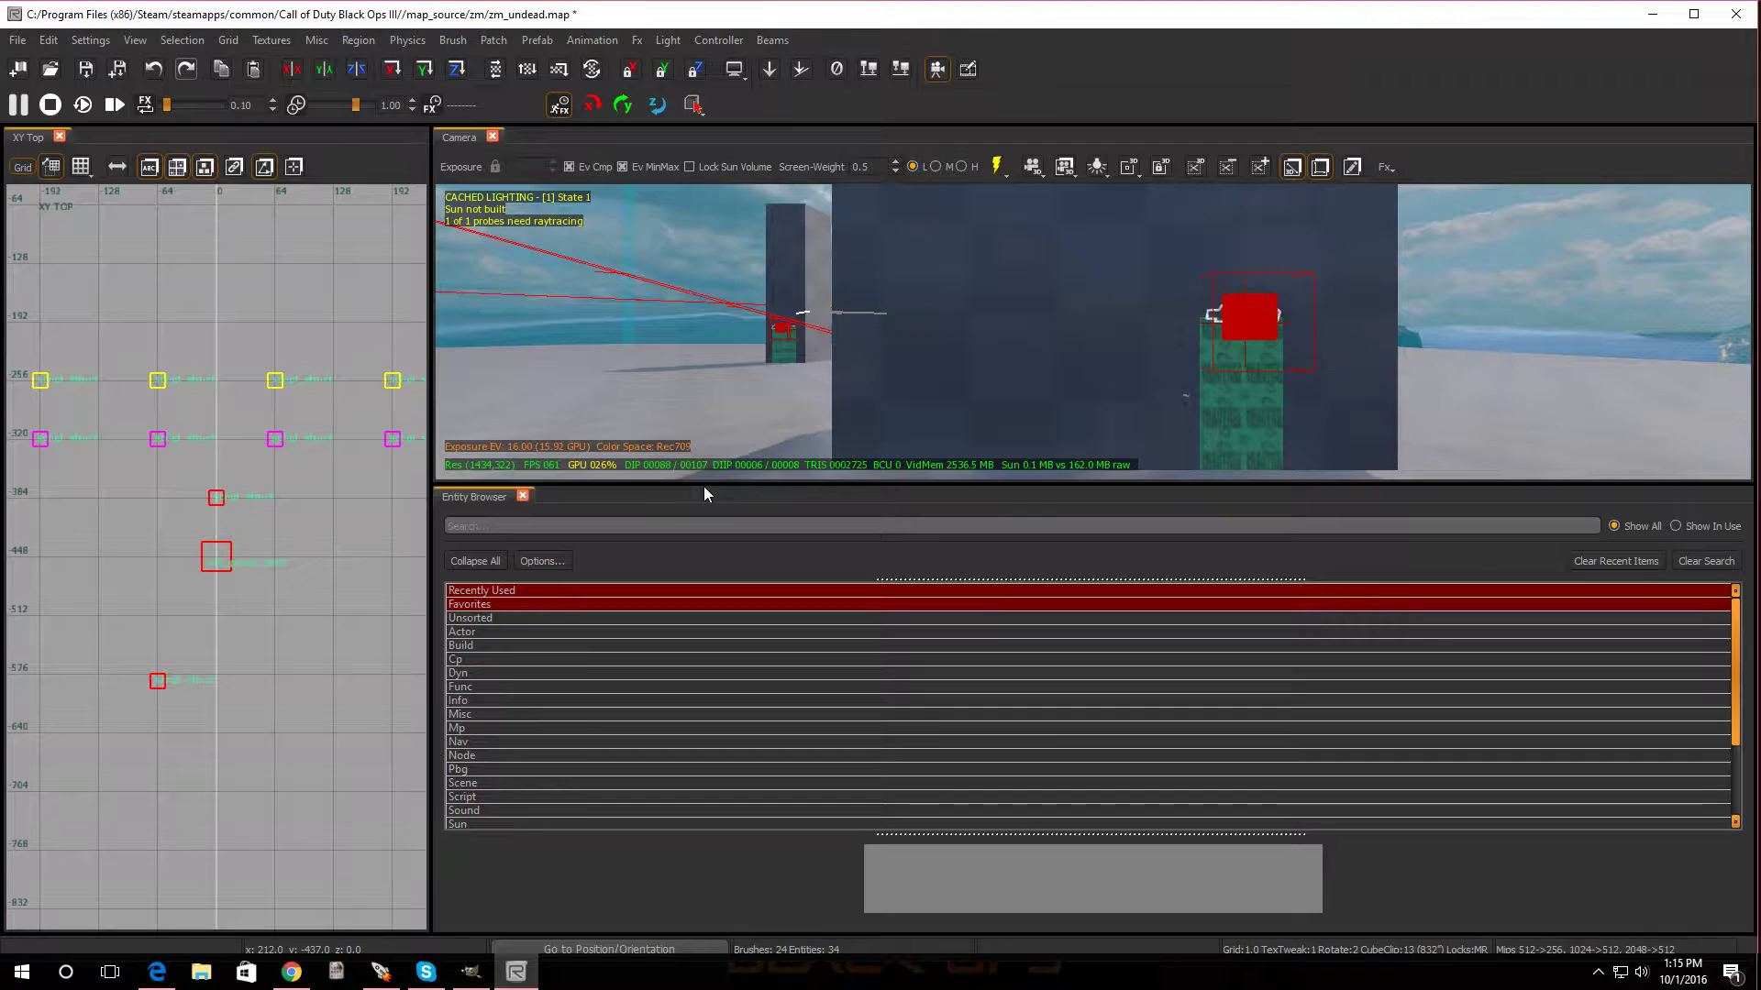
key(b)
key(n)
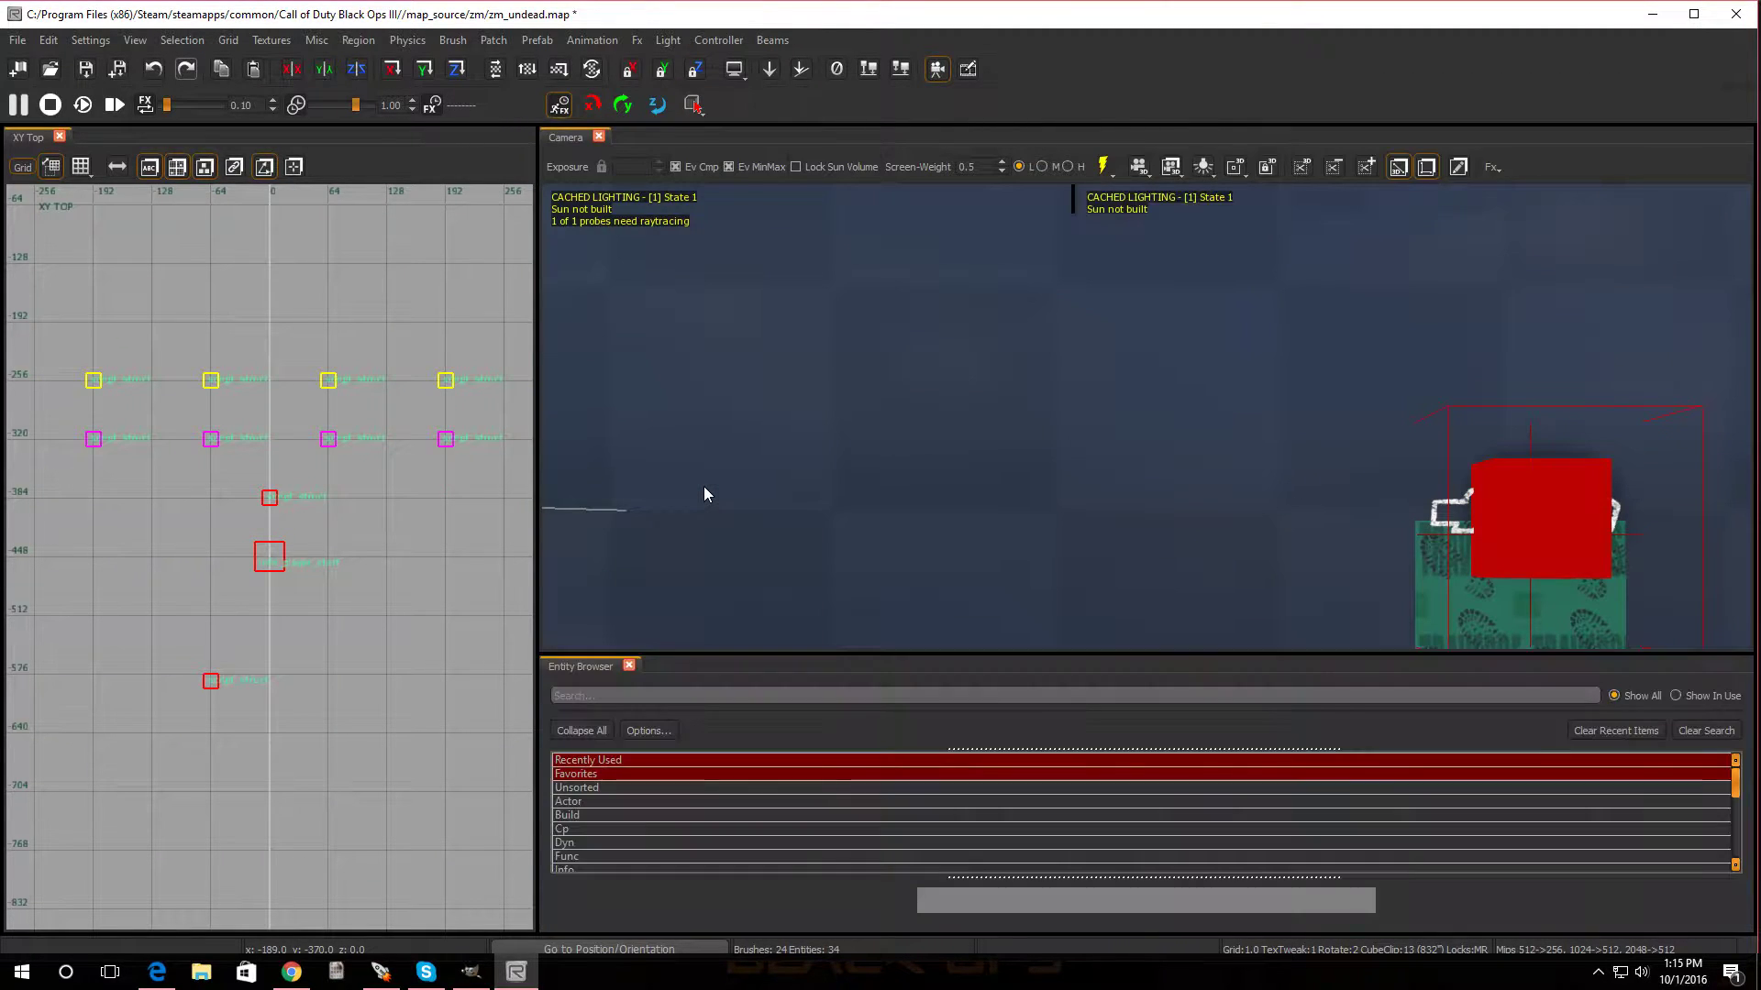
scroll(607, 794, down, 3)
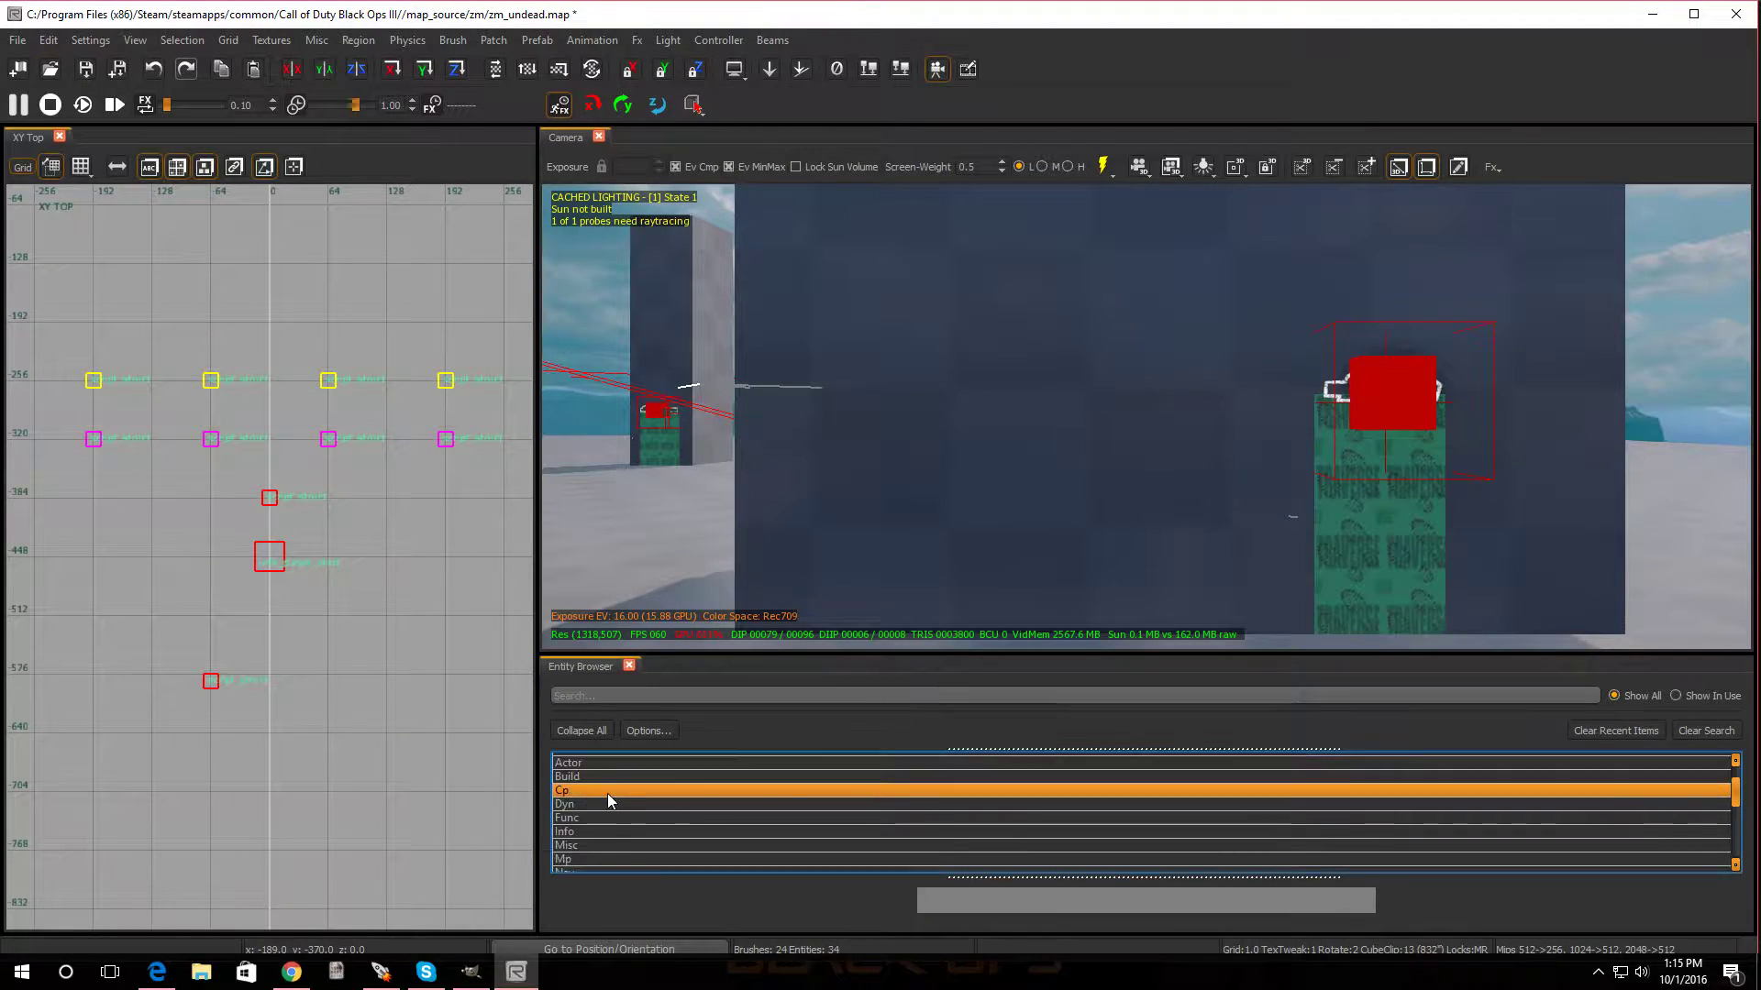
double_click(601, 768)
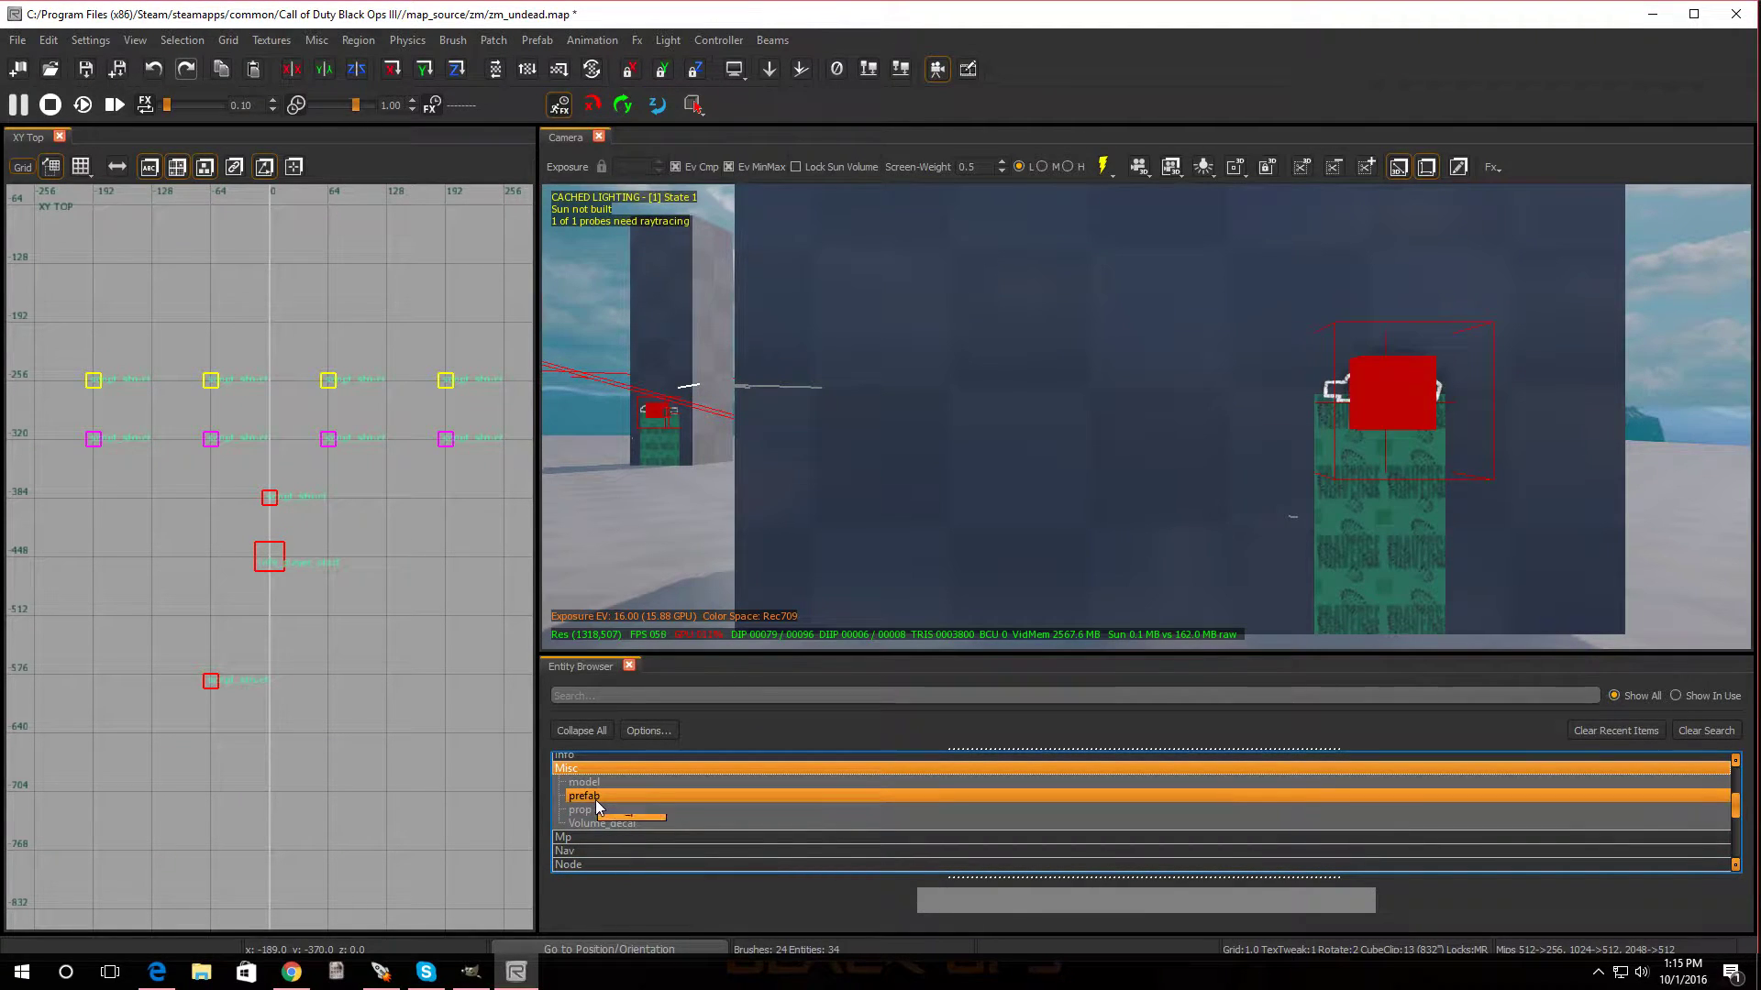
drag(596, 800, 998, 430)
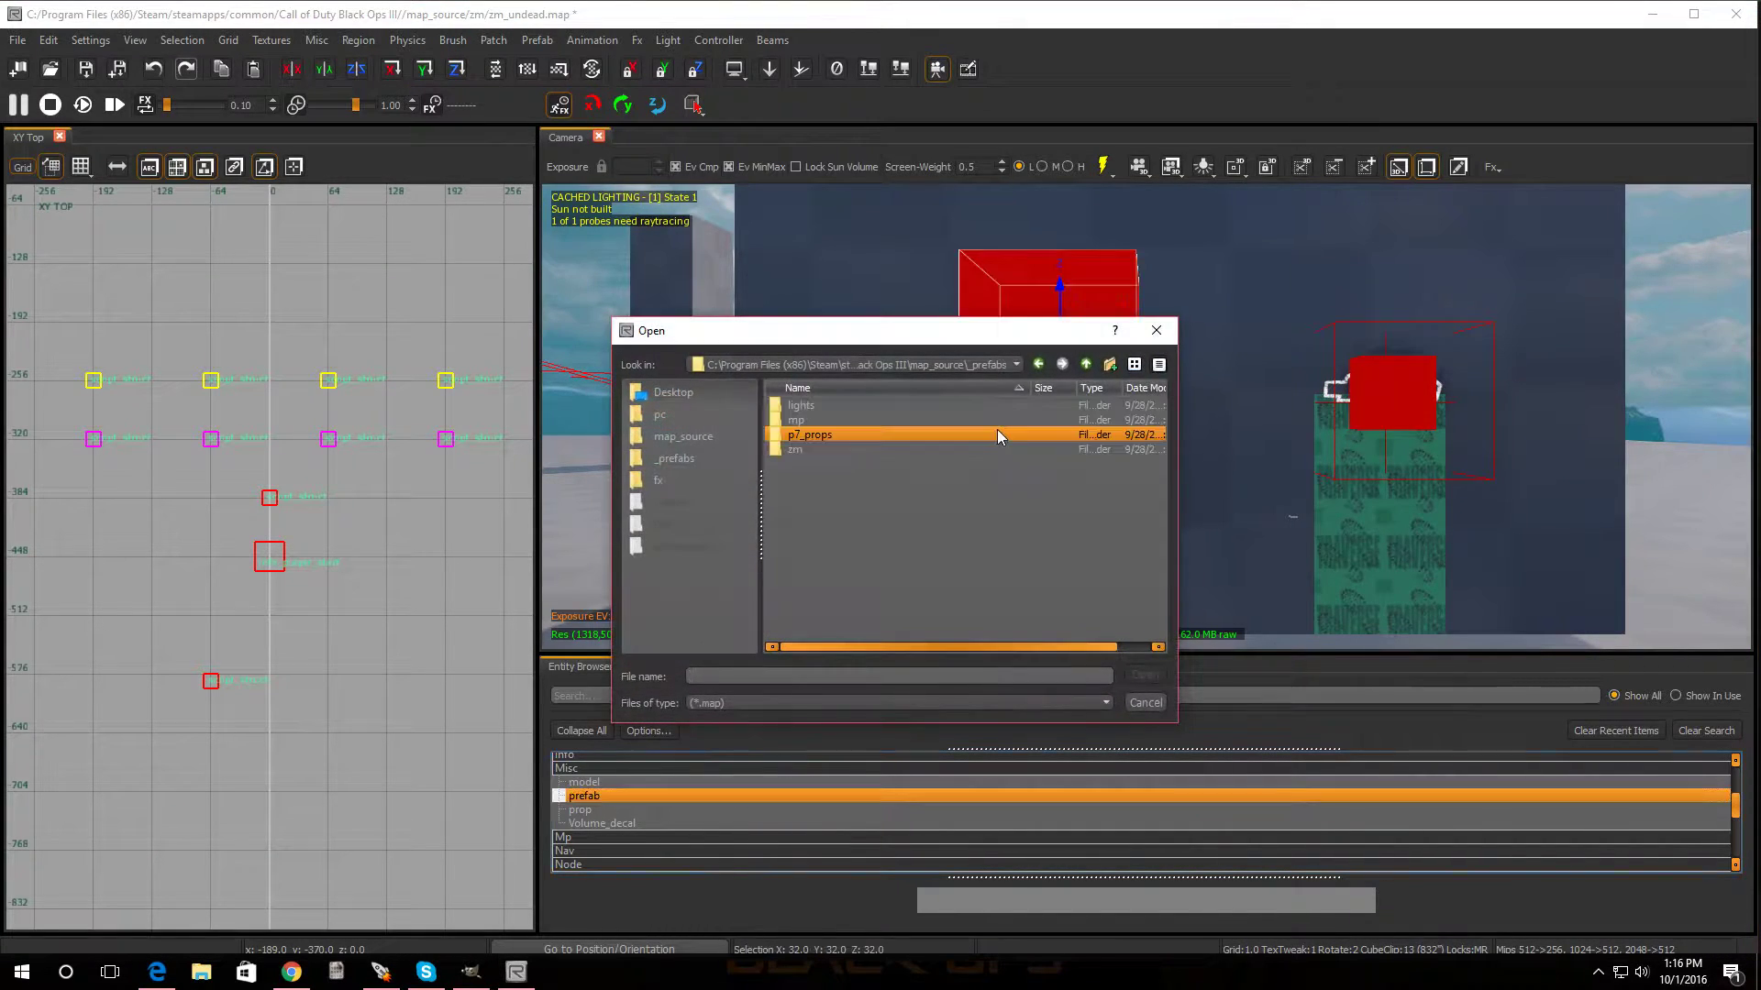
- Load spawnable_weapon_bowie.map from the _prefabs zm/zm_core folder into the new prefab entity
click(803, 454)
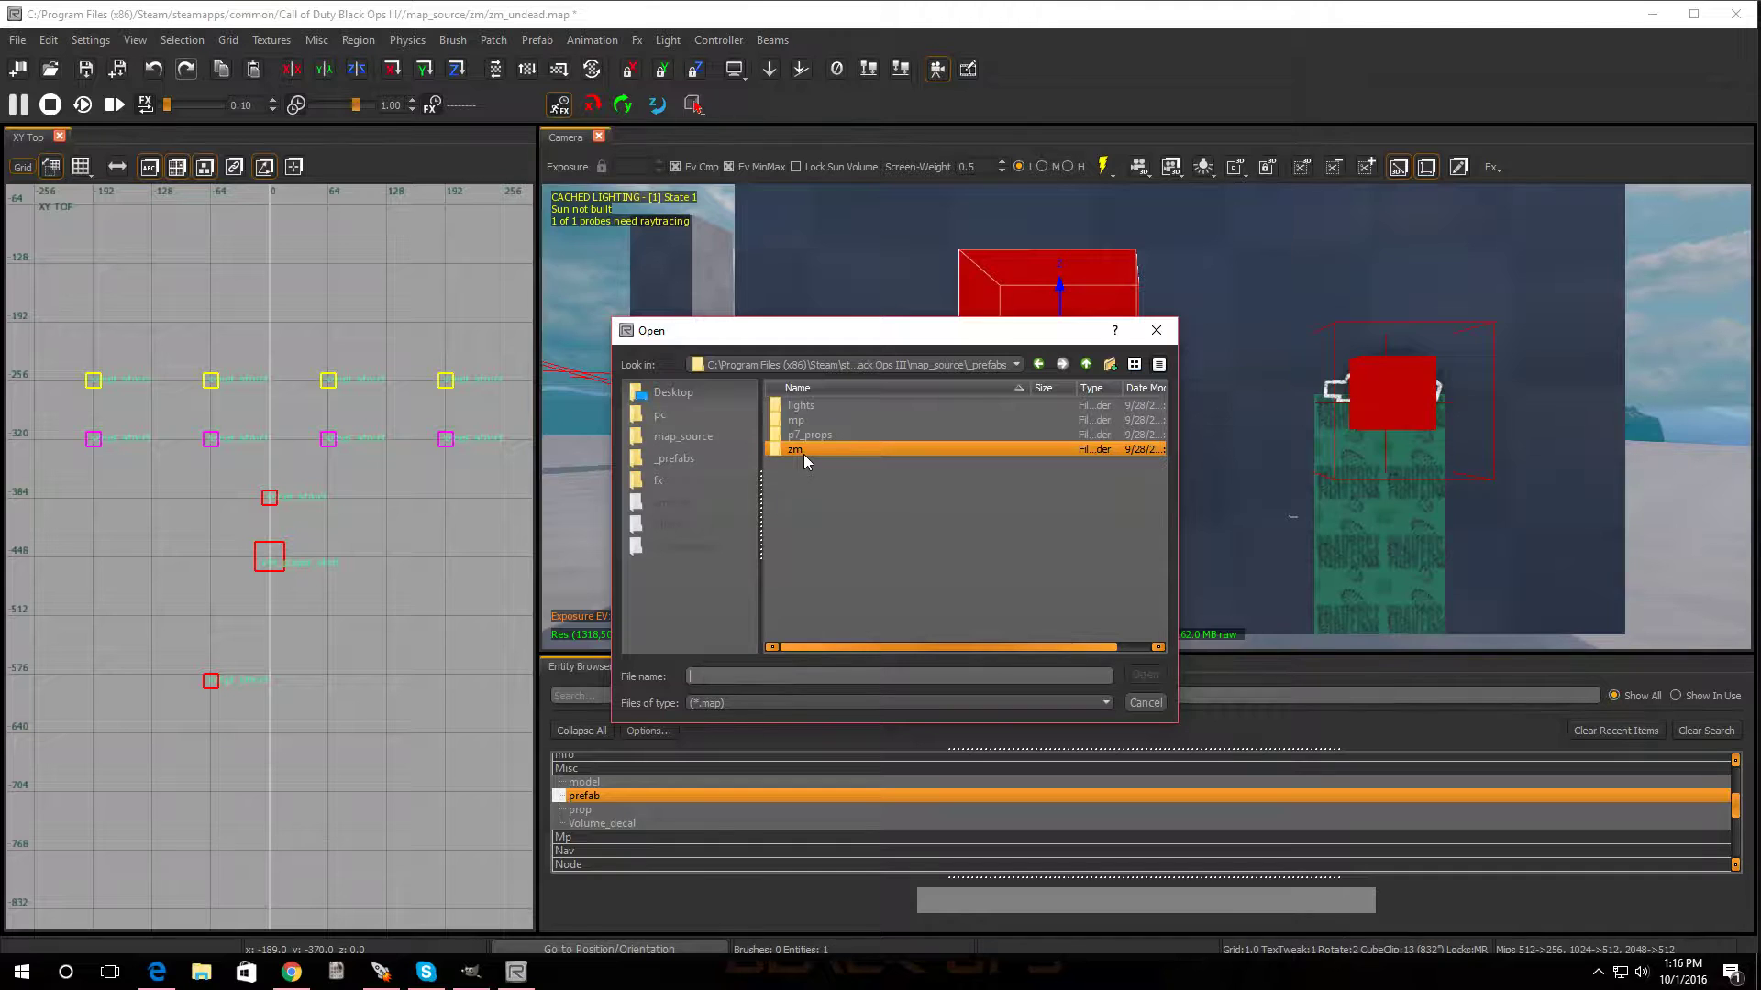
double_click(803, 450)
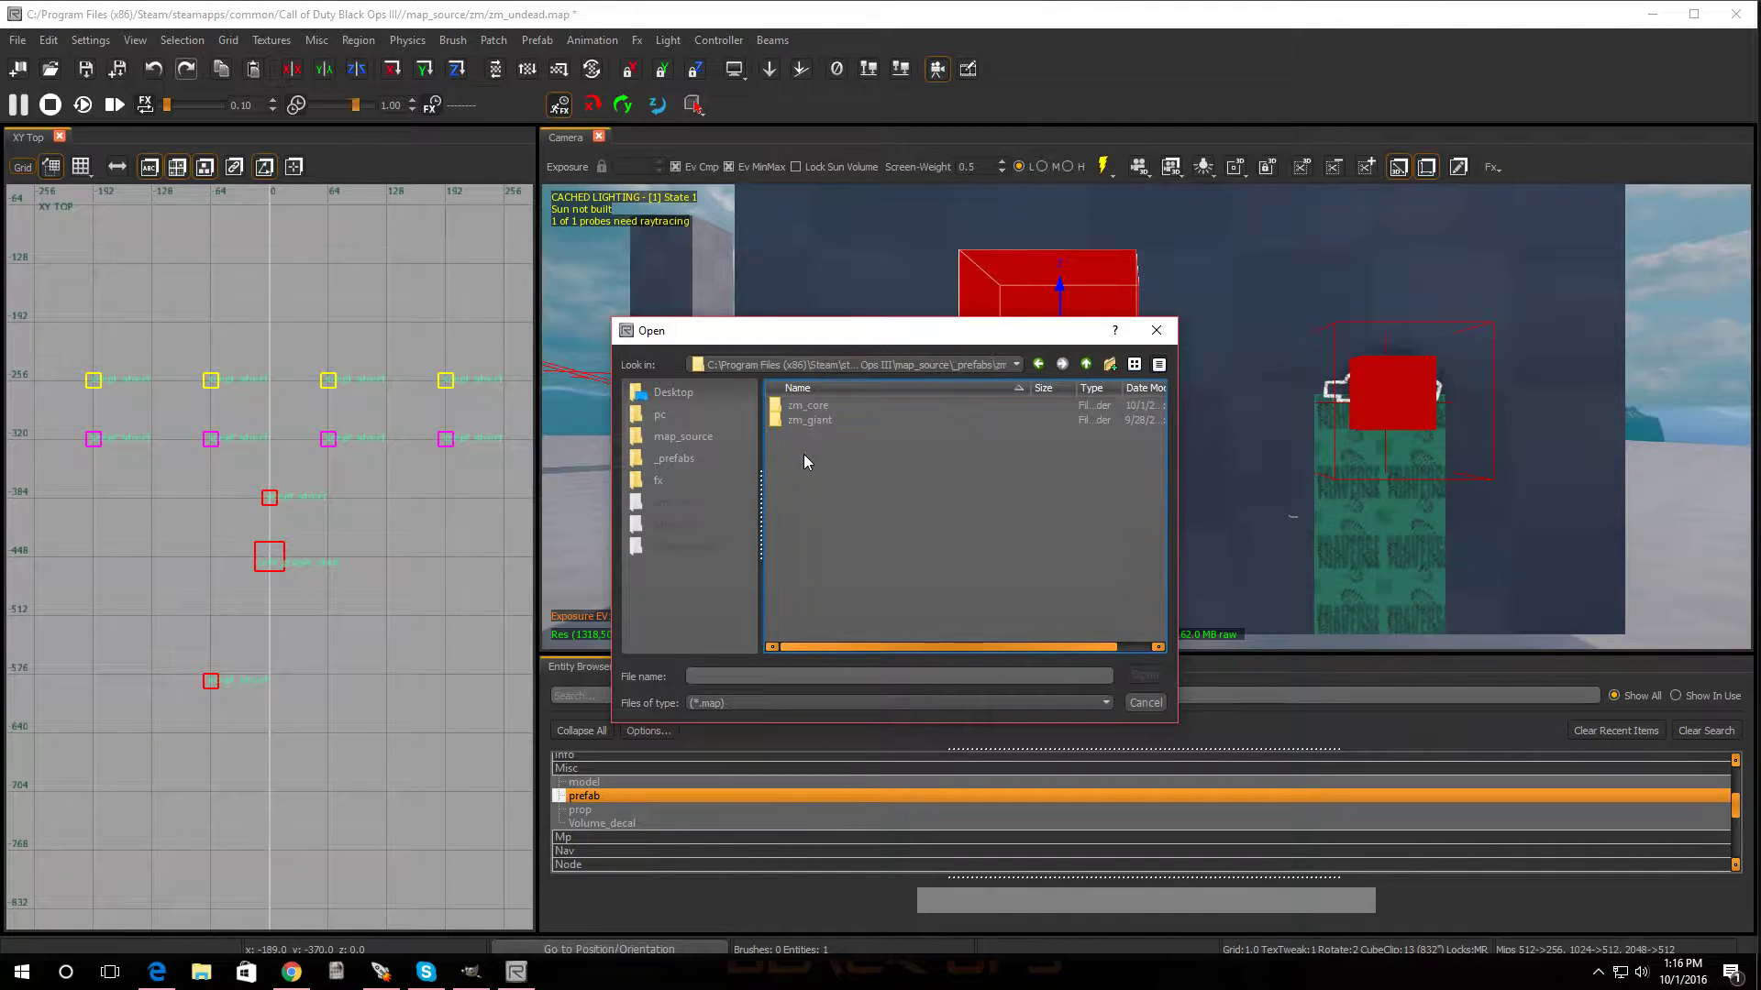
double_click(800, 405)
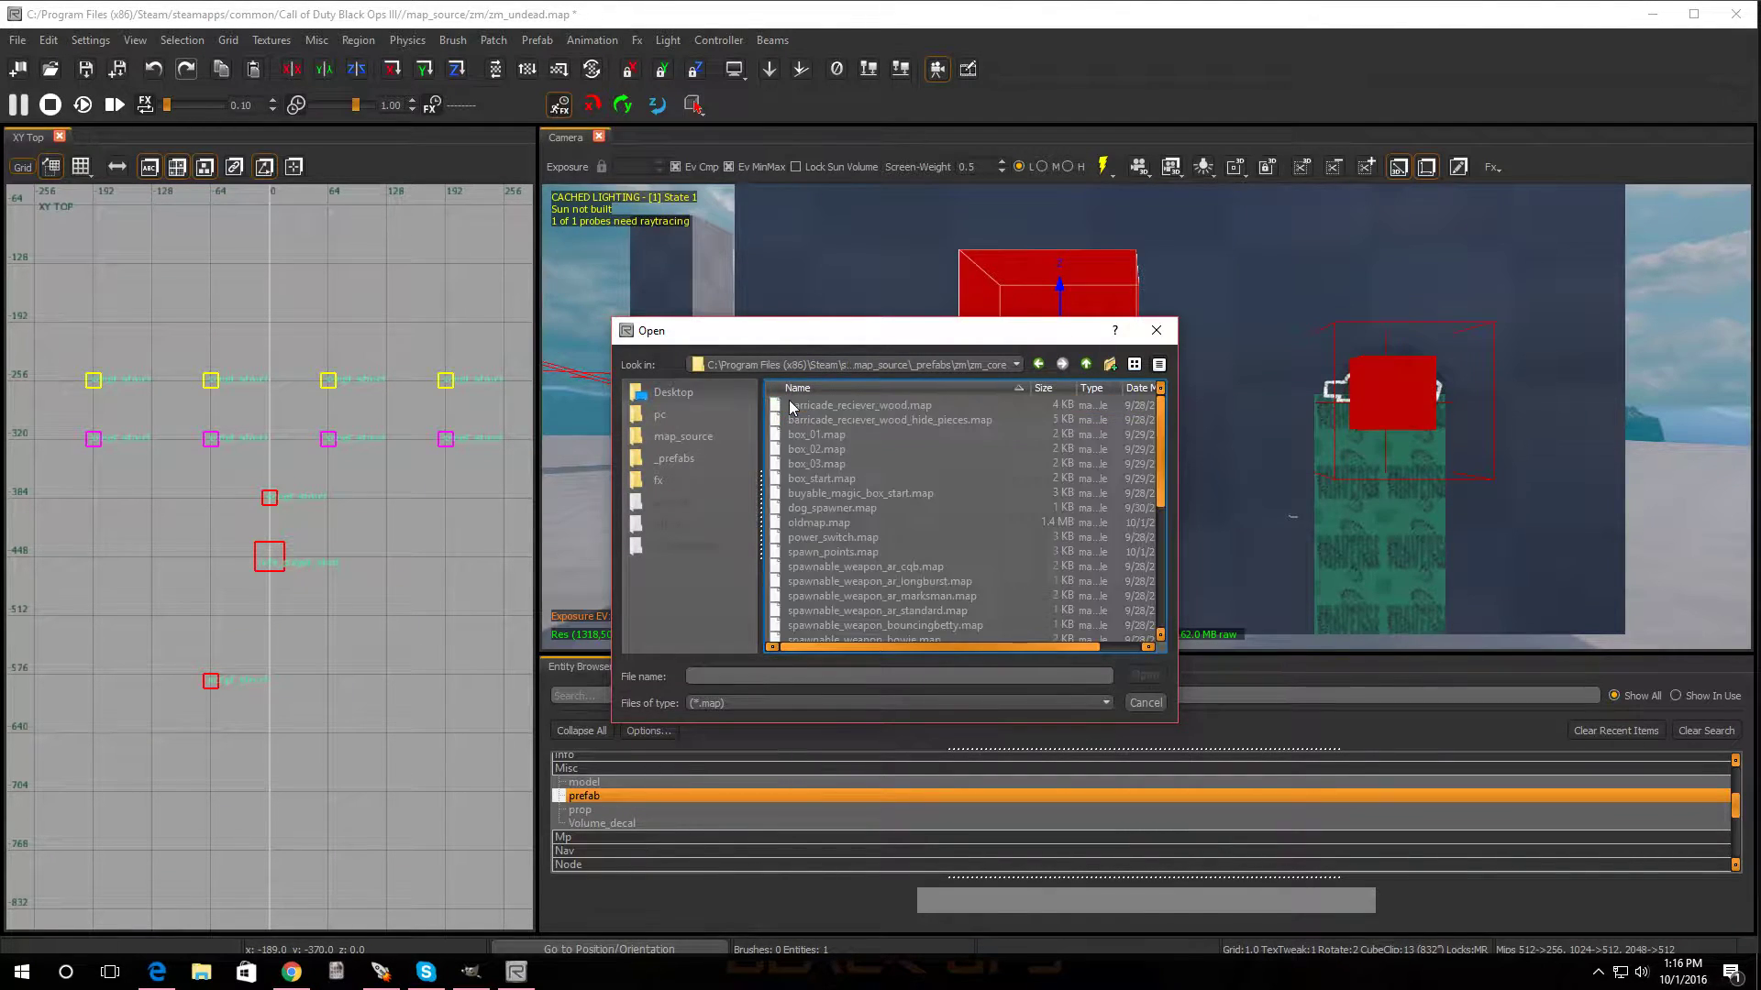
scroll(859, 464, down, 2)
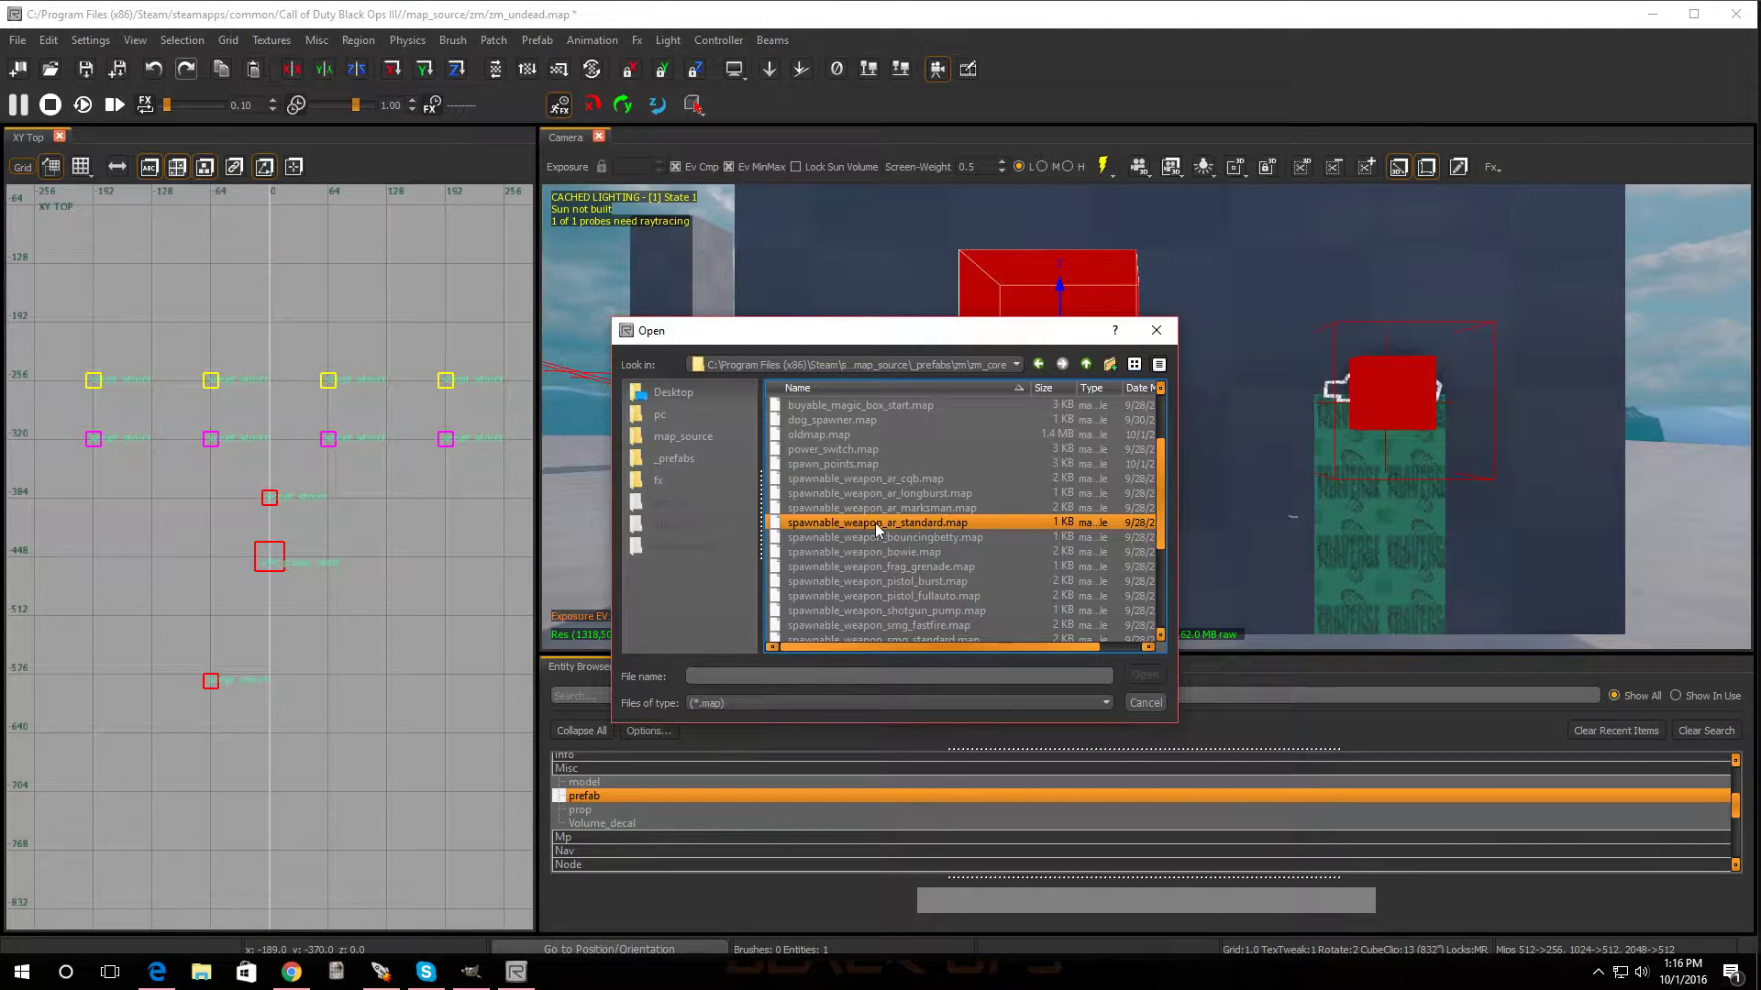
double_click(916, 554)
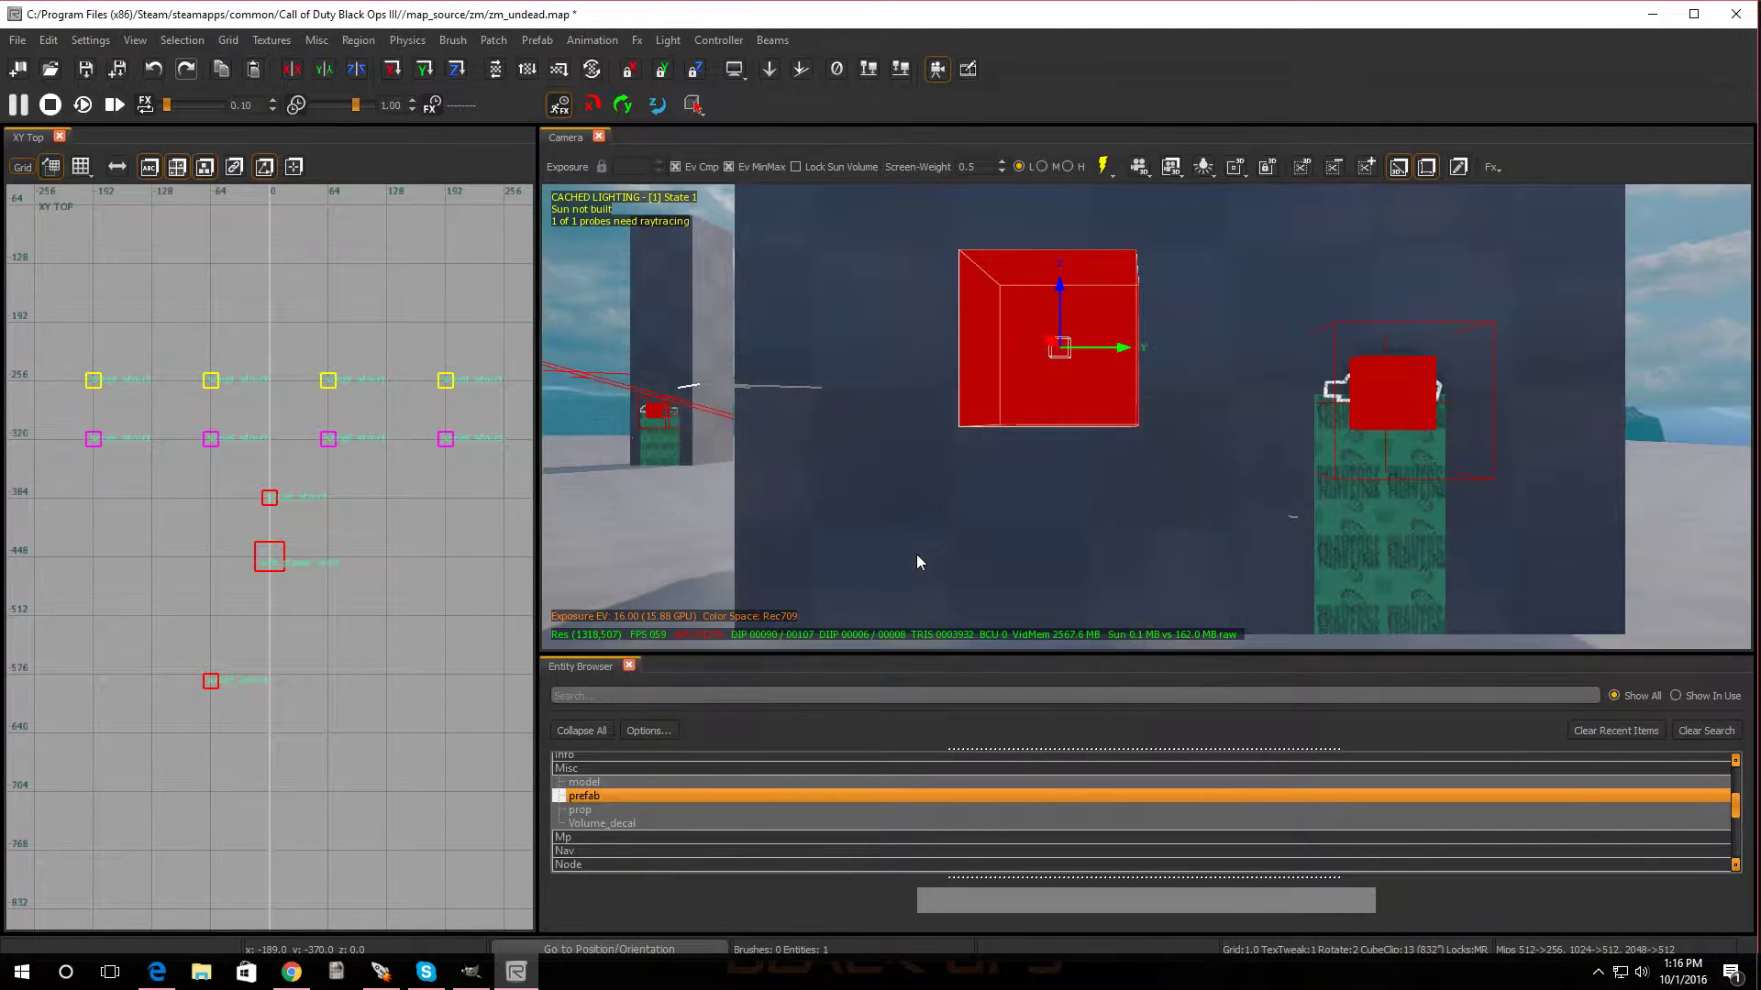
- Rotate the bowie prefab to lie flat along the wall and move it up against the wall surface at X 64
mouse_move(944, 534)
right_down()
mouse_move(944, 587)
mouse_move(945, 534)
right_up()
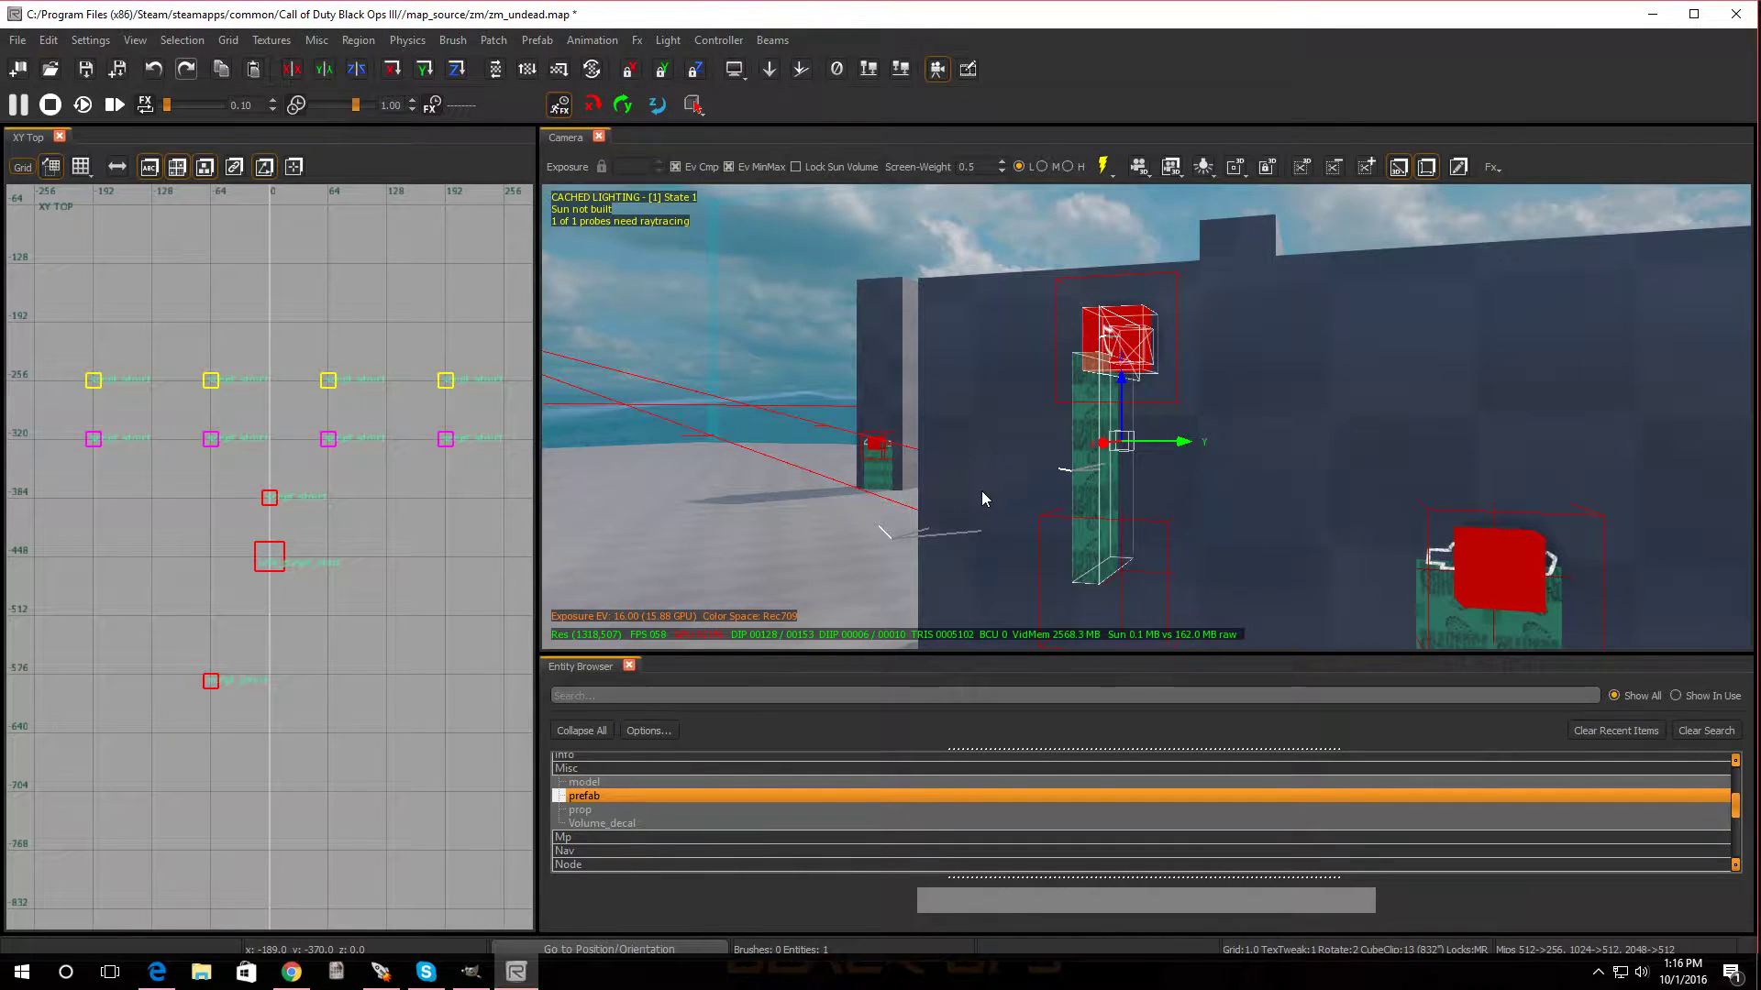
key(z)
right_drag(982, 492, 982, 492)
drag(1199, 457, 1178, 454)
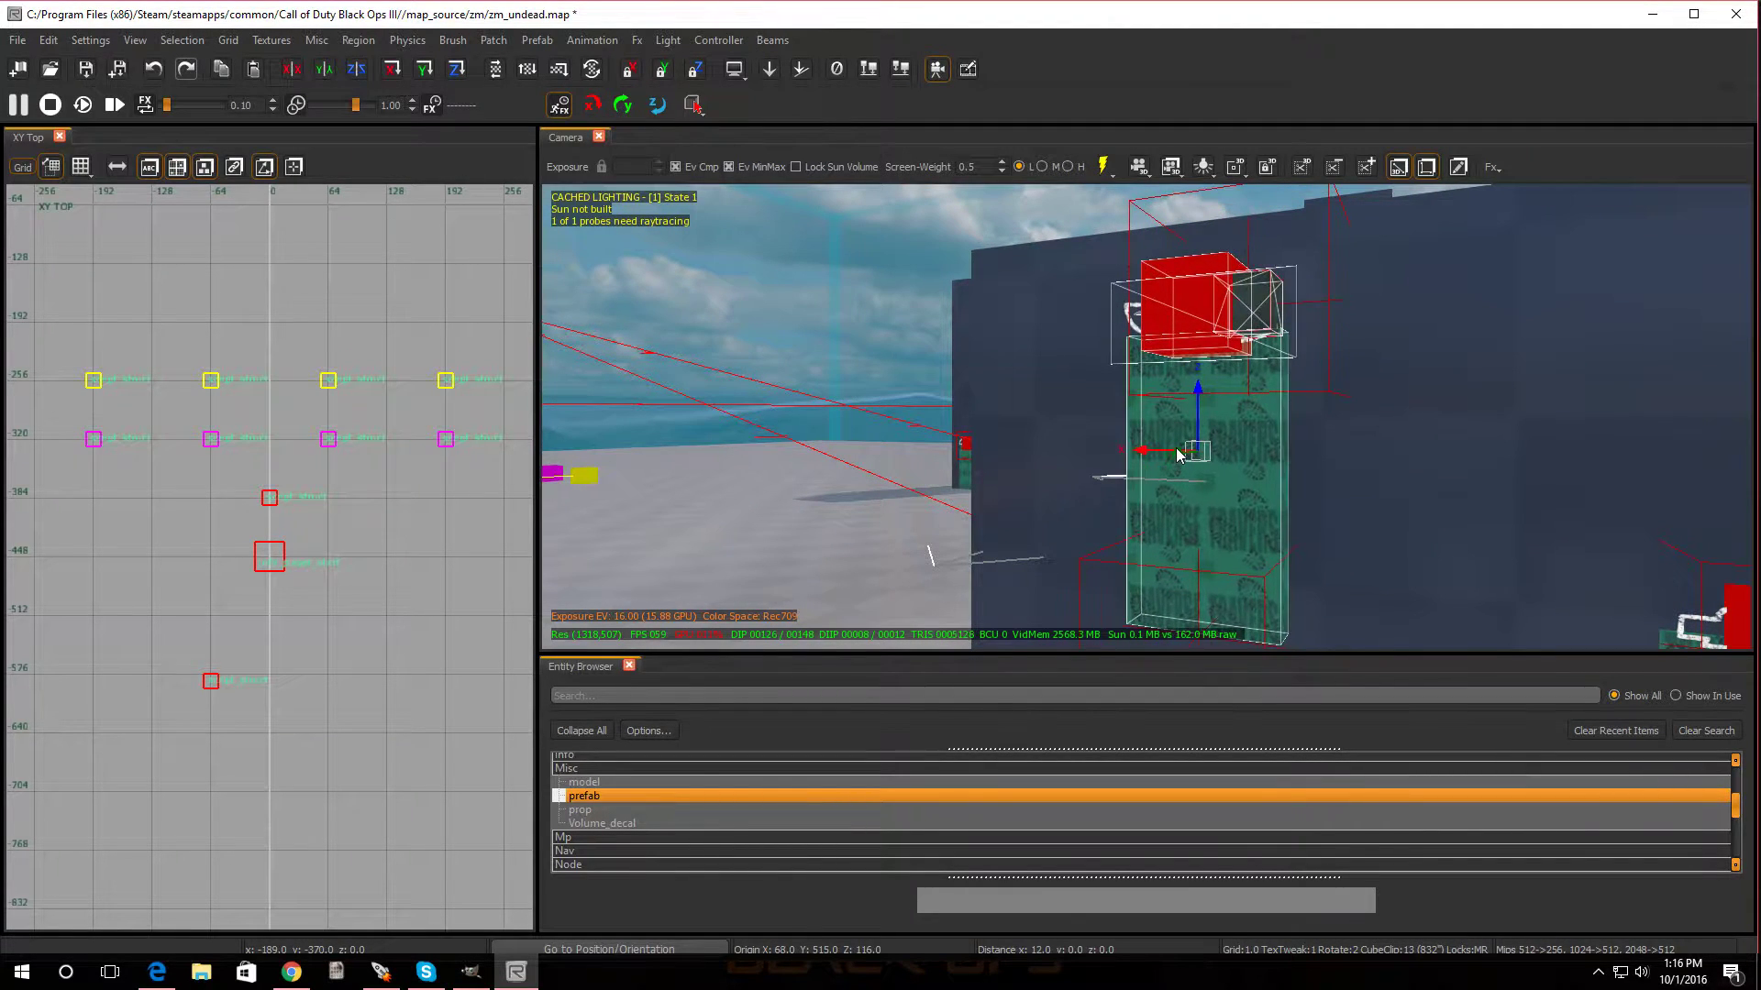
scroll(225, 571, down, 3)
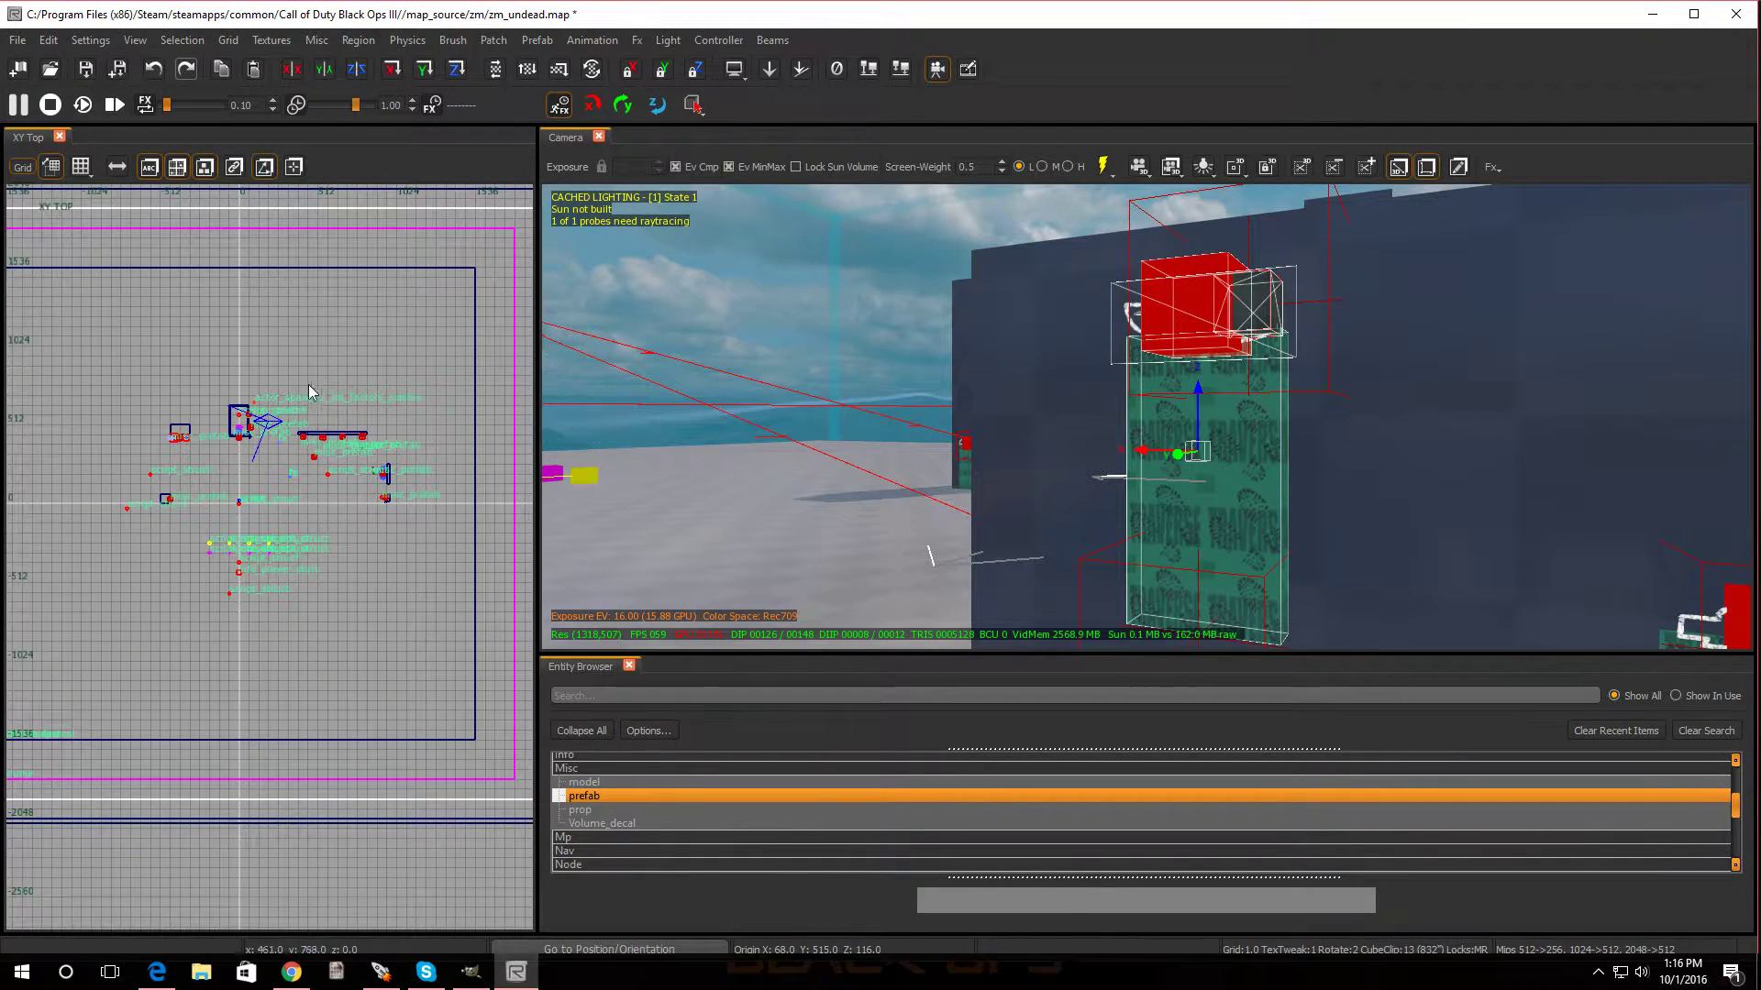
scroll(308, 384, up, 2)
scroll(242, 427, up, 12)
drag(326, 393, 304, 393)
- Lower the bowie prefab along the wall to Z 68, level with the neighbouring wall weapon, and deselect it
mouse_move(1098, 464)
right_down()
mouse_move(1183, 464)
mouse_move(1098, 464)
mouse_move(1097, 495)
right_up()
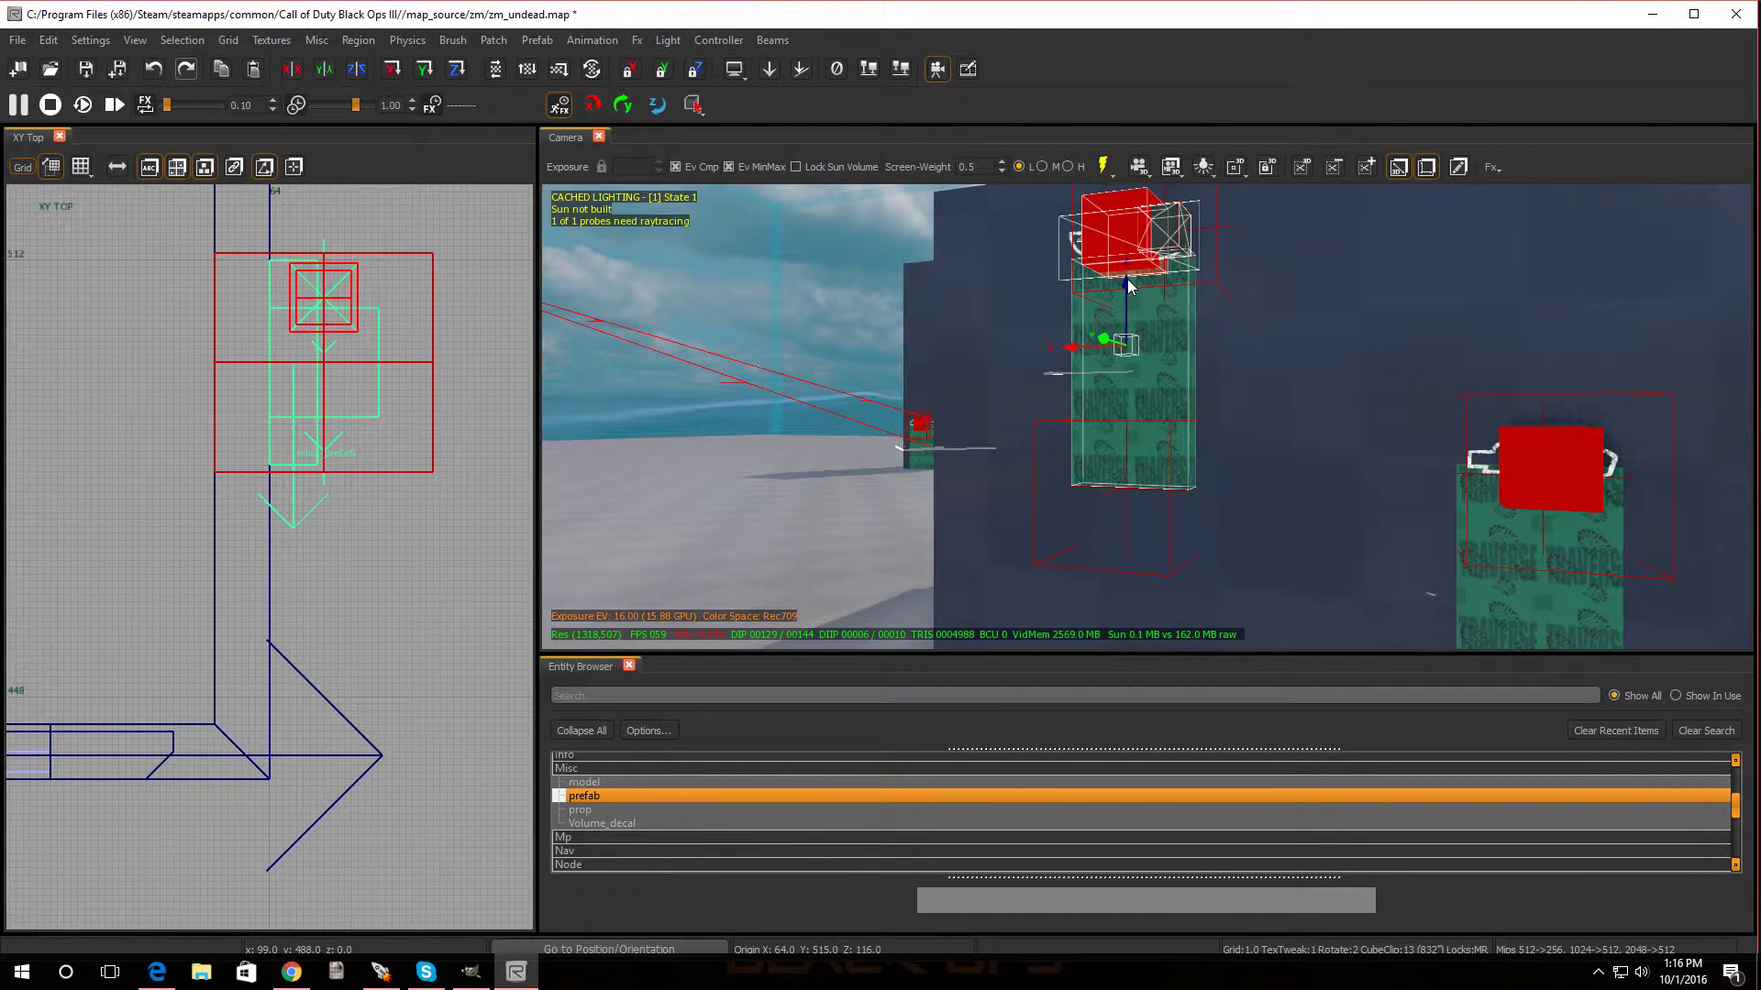
drag(1129, 287, 1154, 491)
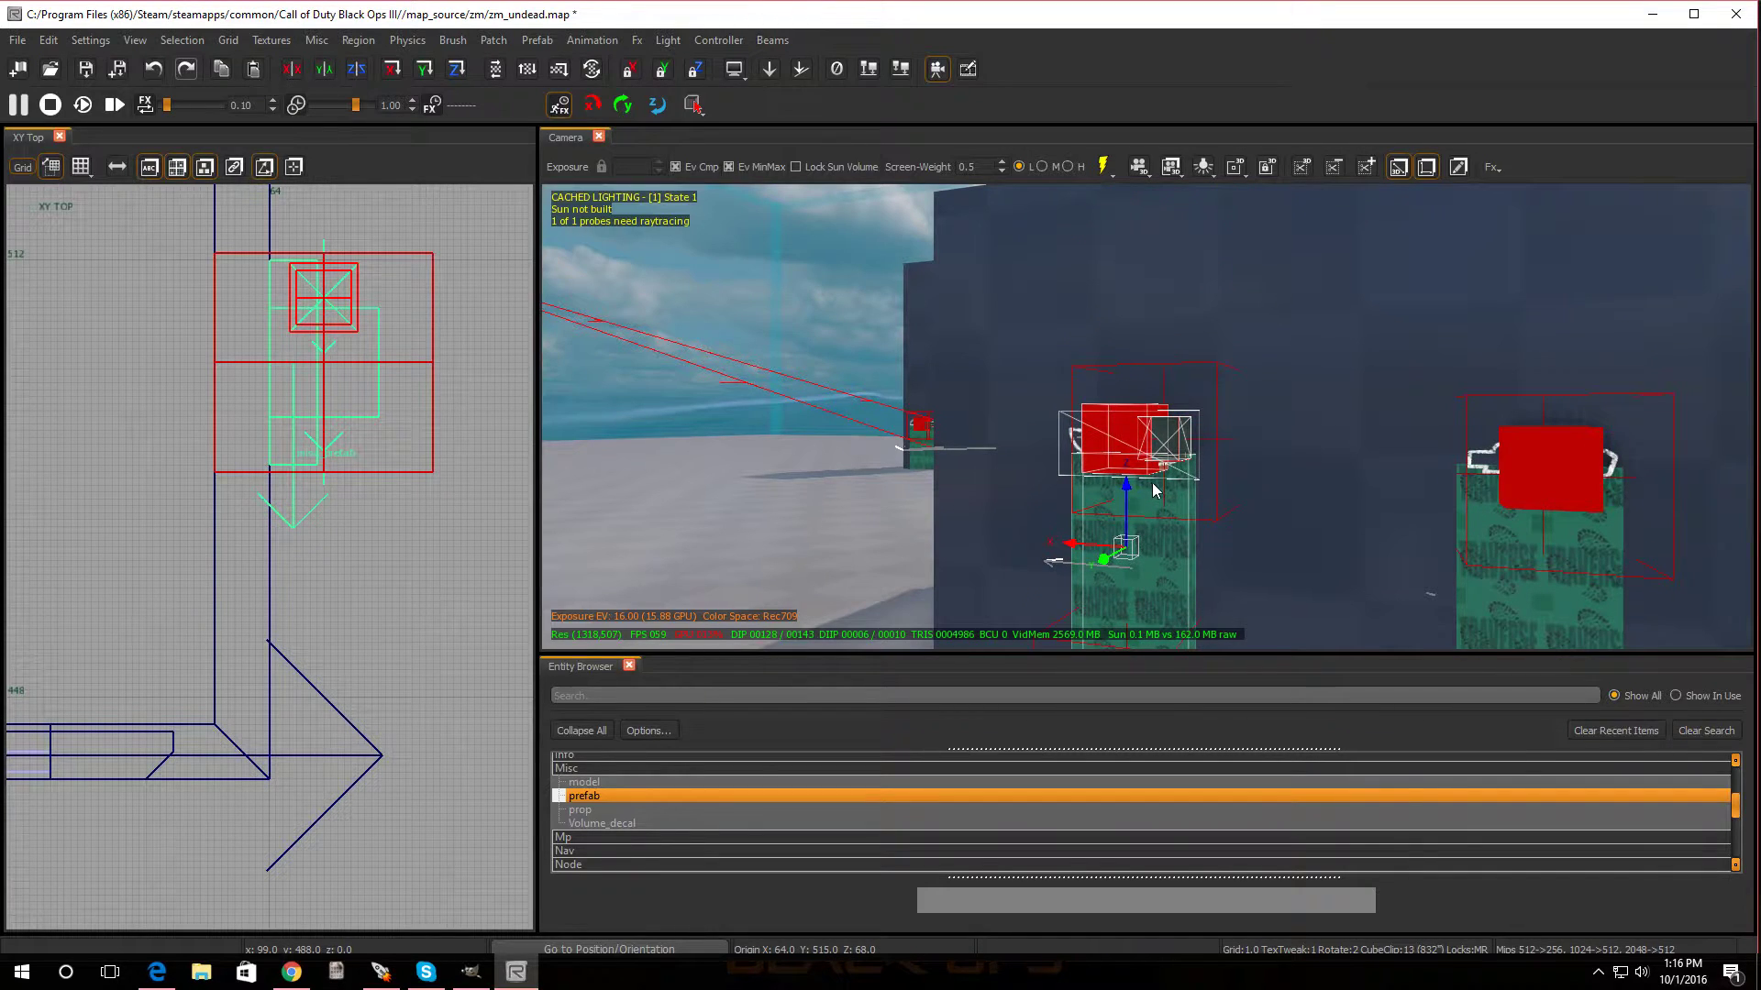
mouse_move(1152, 484)
right_down()
mouse_move(1157, 541)
mouse_move(1162, 488)
right_up()
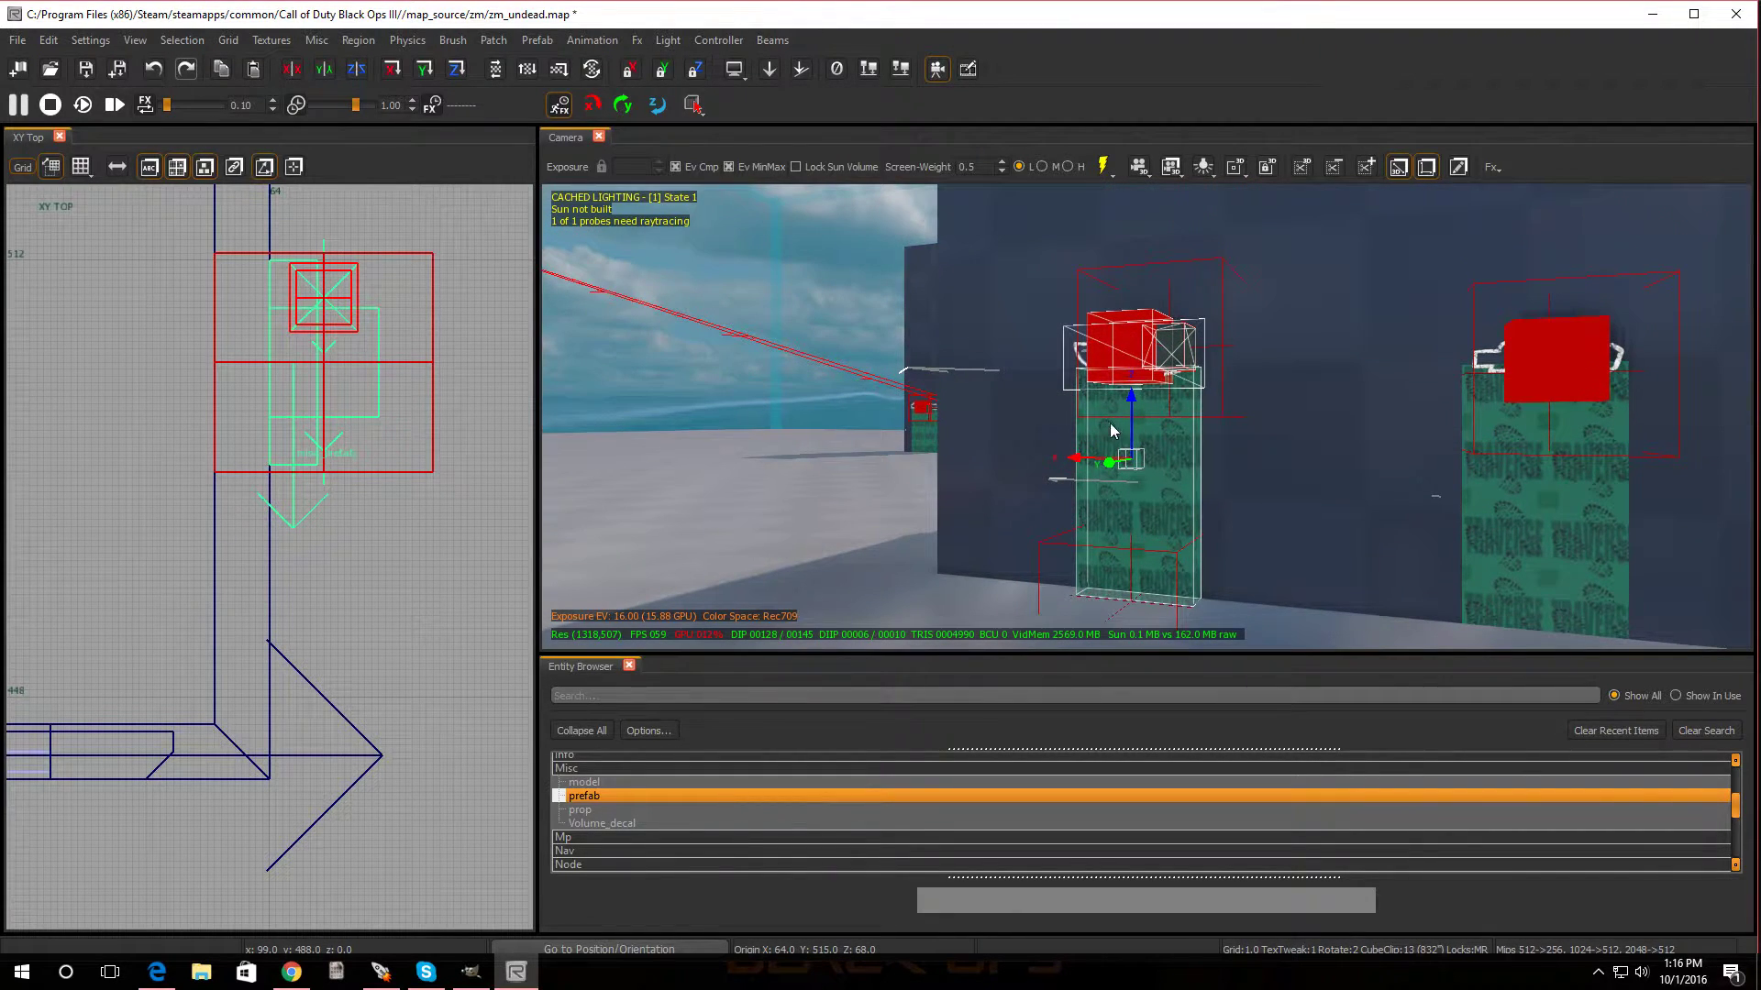
drag(1133, 391, 1134, 391)
right_drag(1159, 473, 1159, 473)
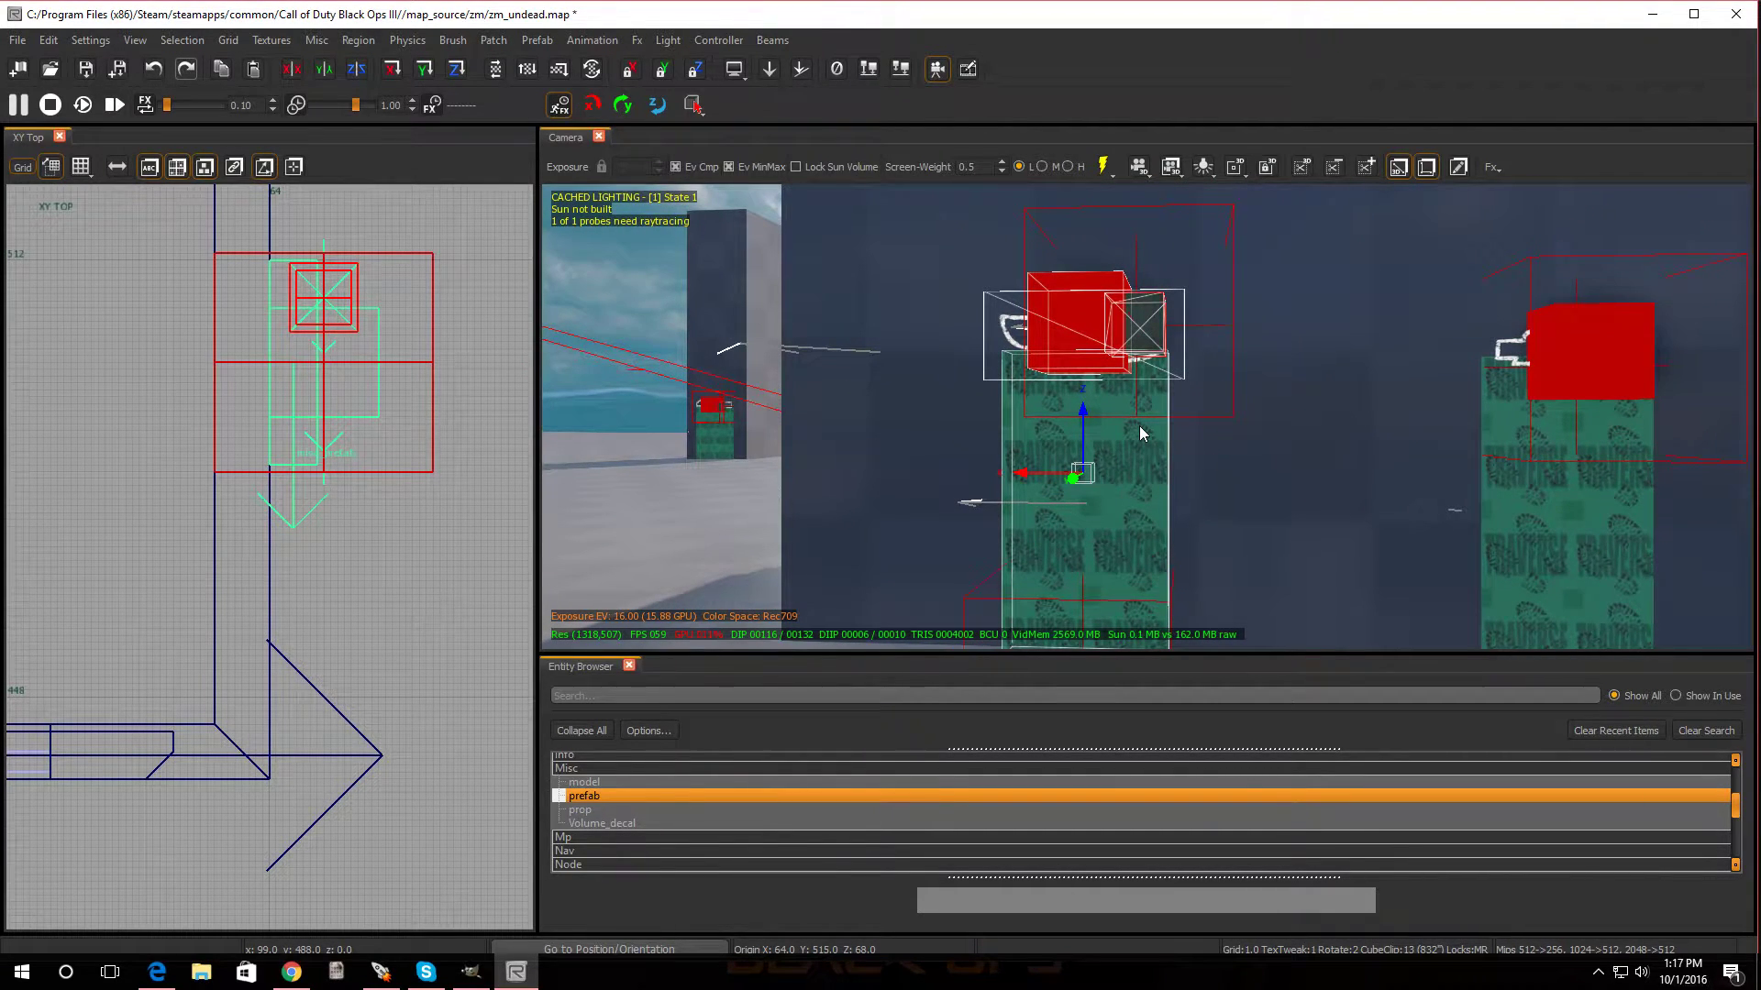
key(Escape)
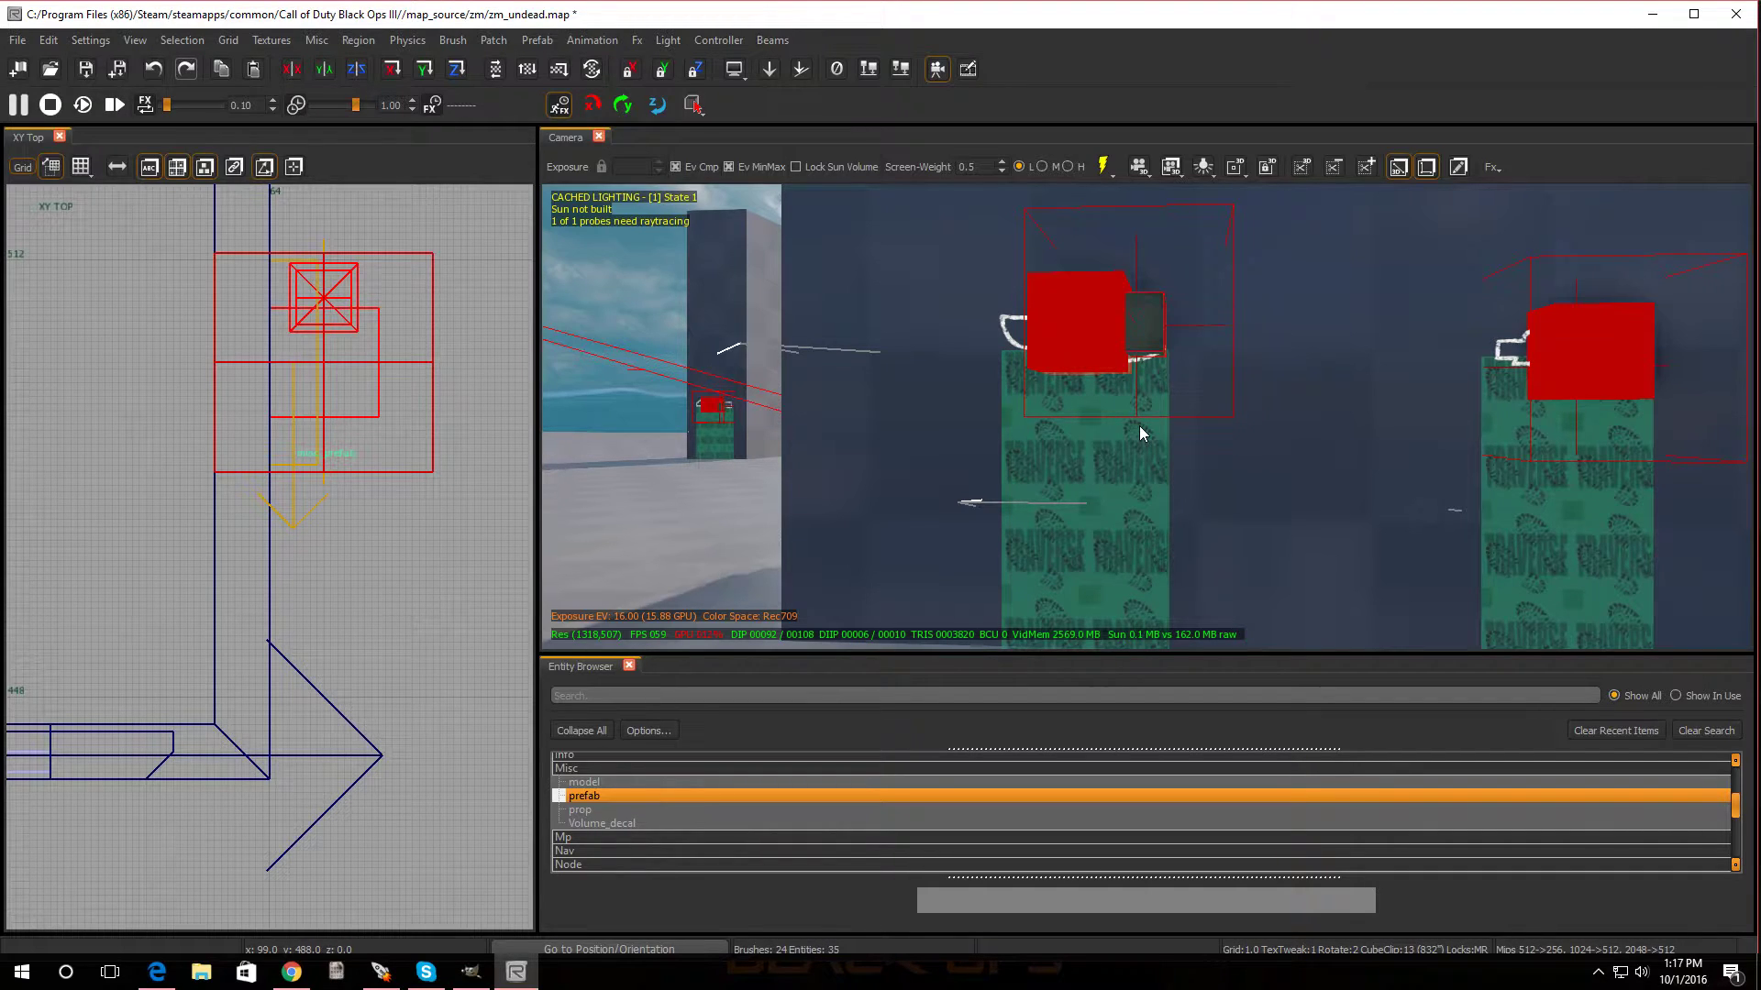
- Preview the wall weapon outlines in game view, return to the editor view and look over the top-view layout
key(g)
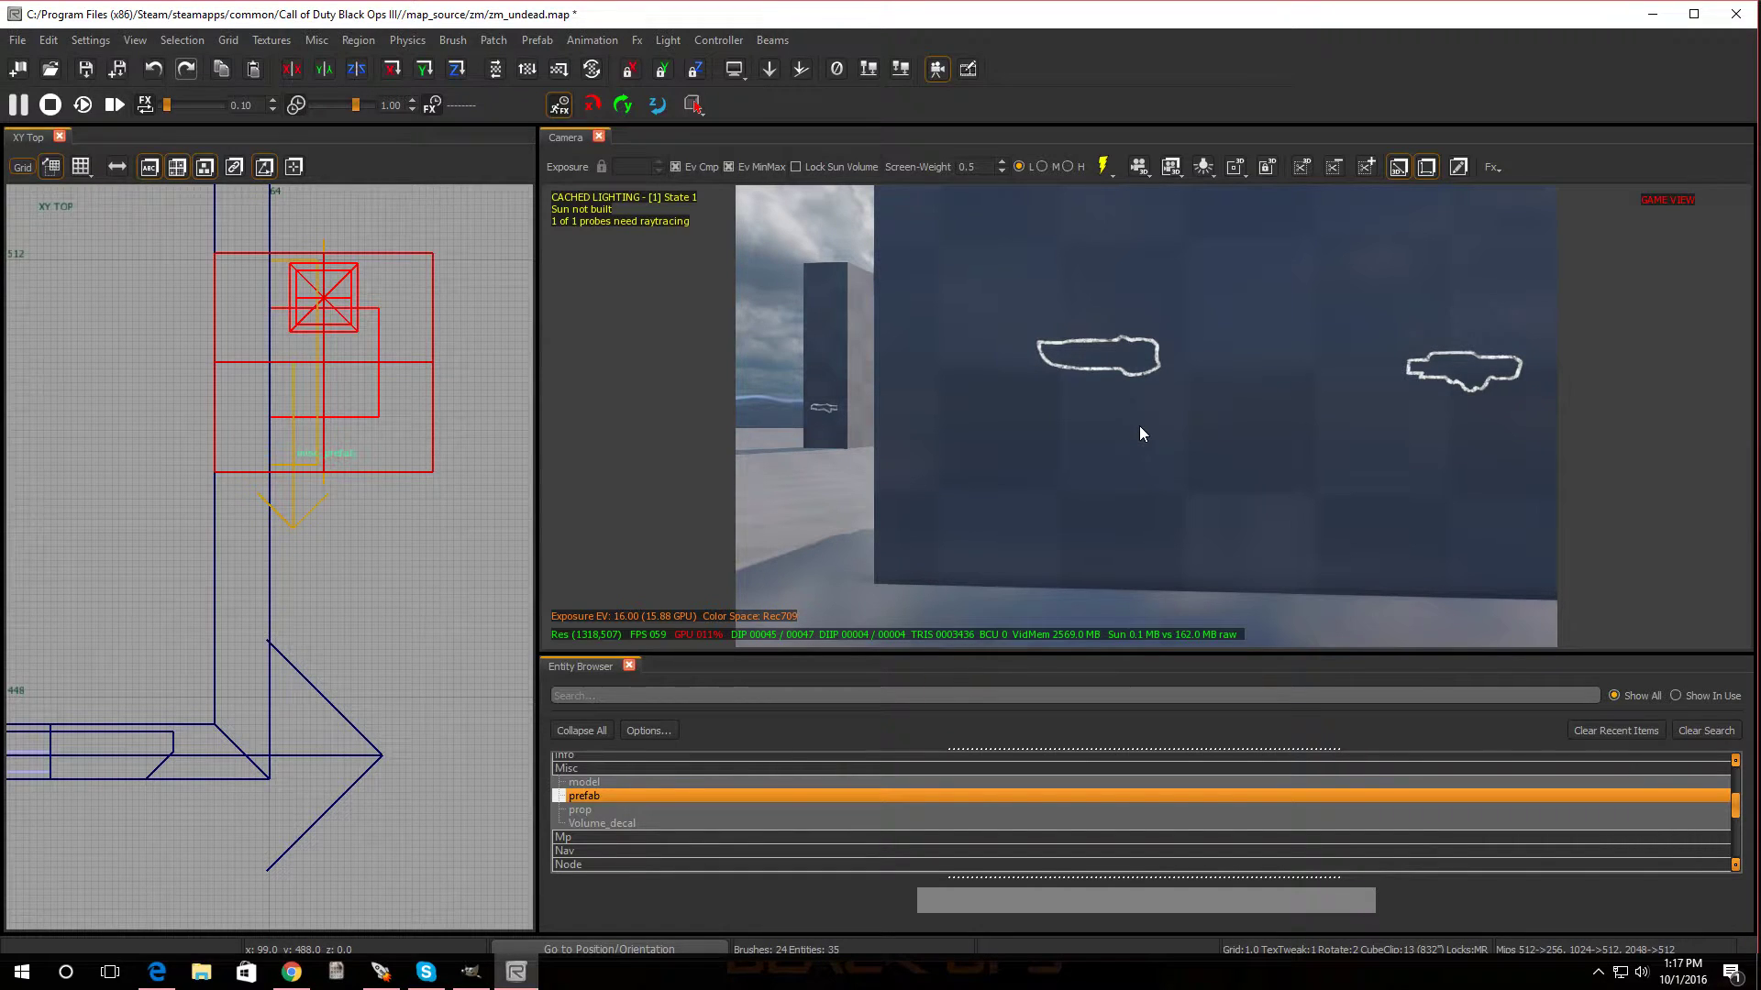
key(j)
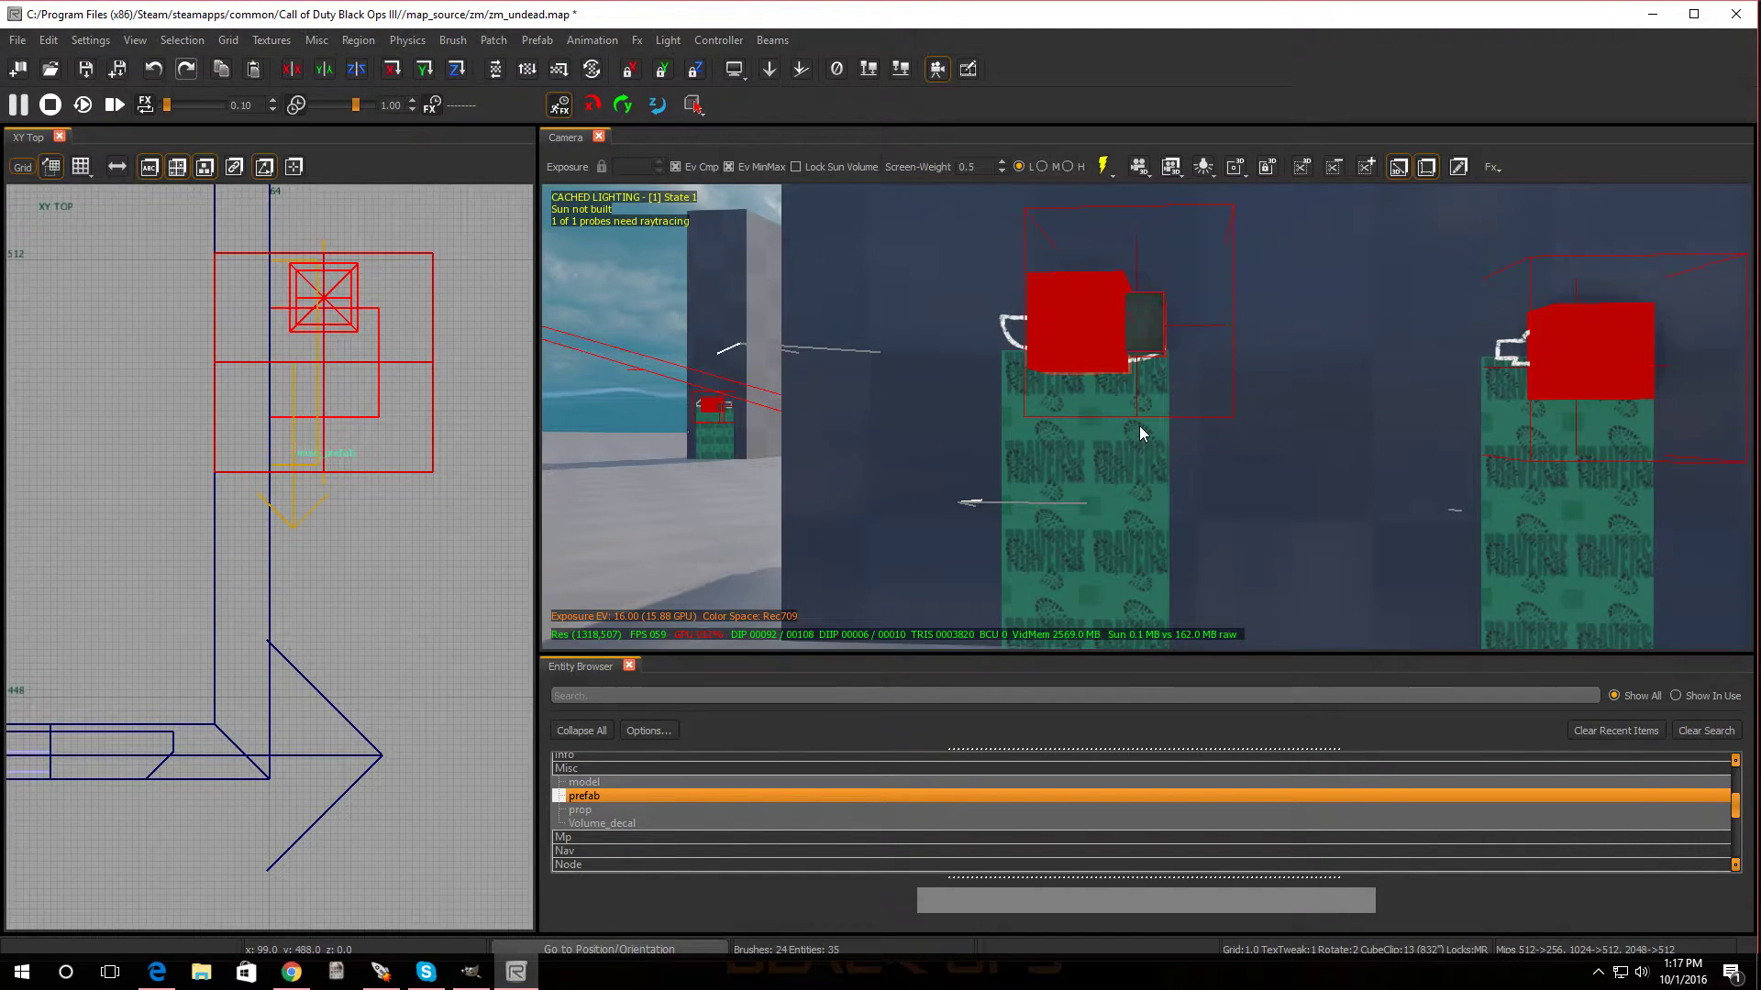
scroll(275, 596, down, 6)
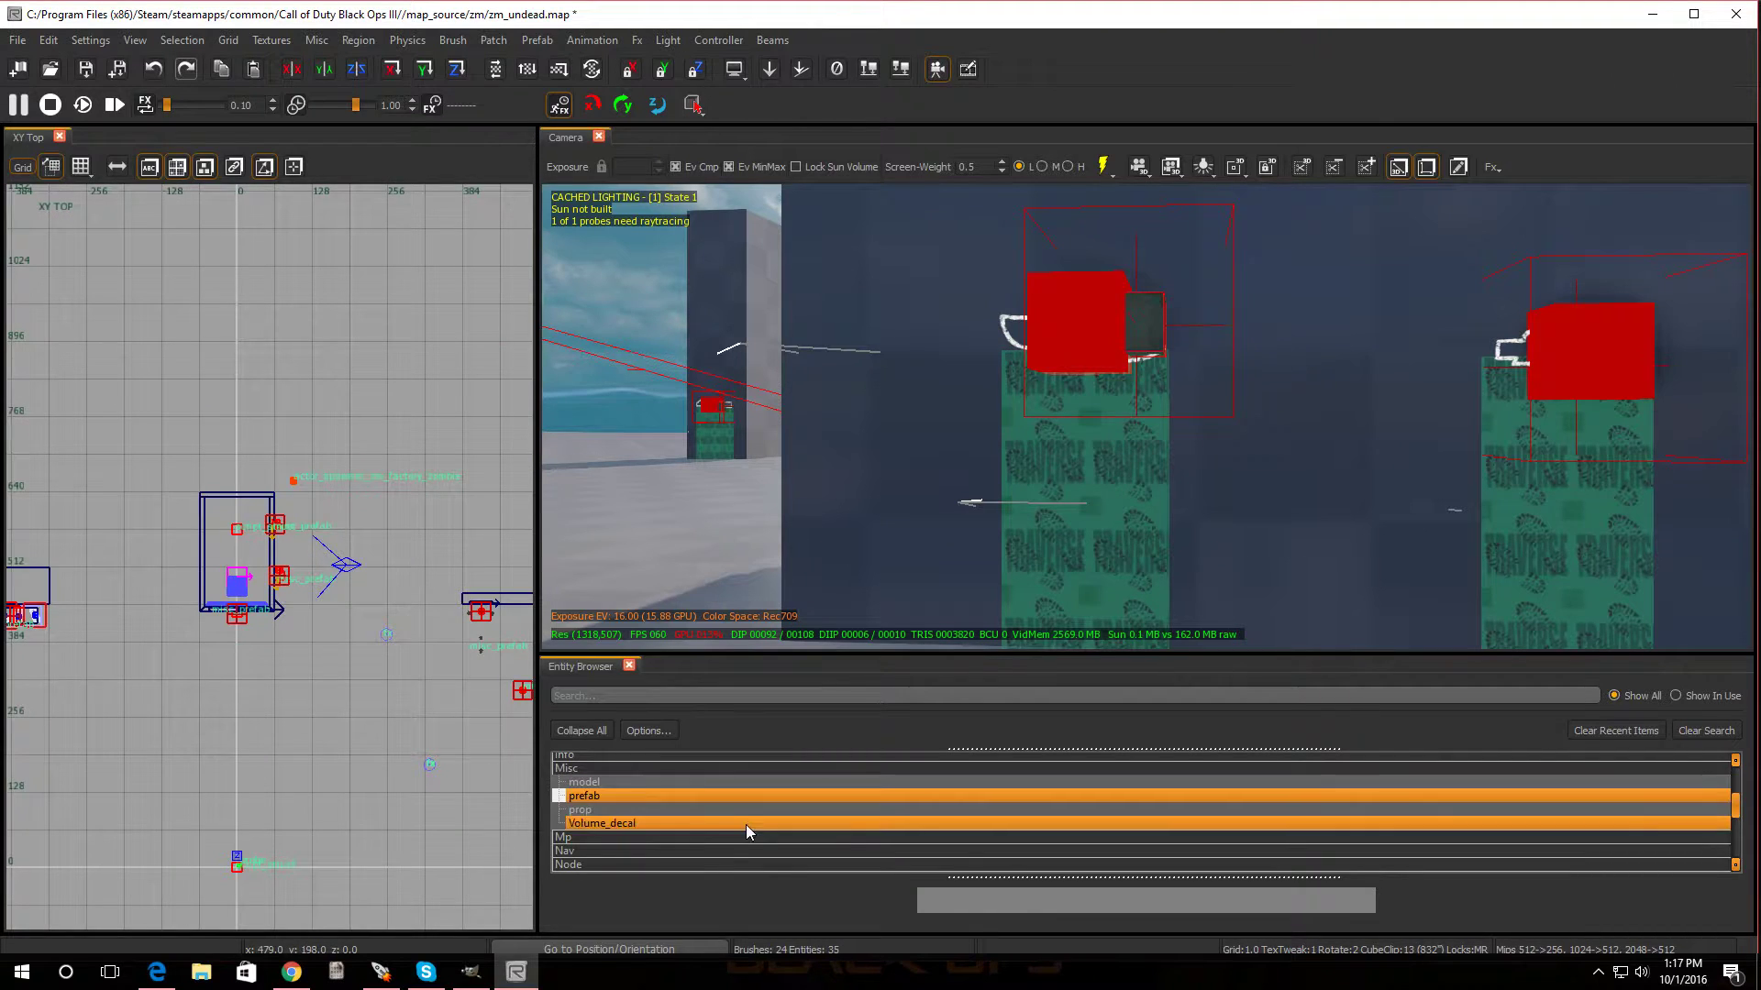
scroll(348, 535, down, 2)
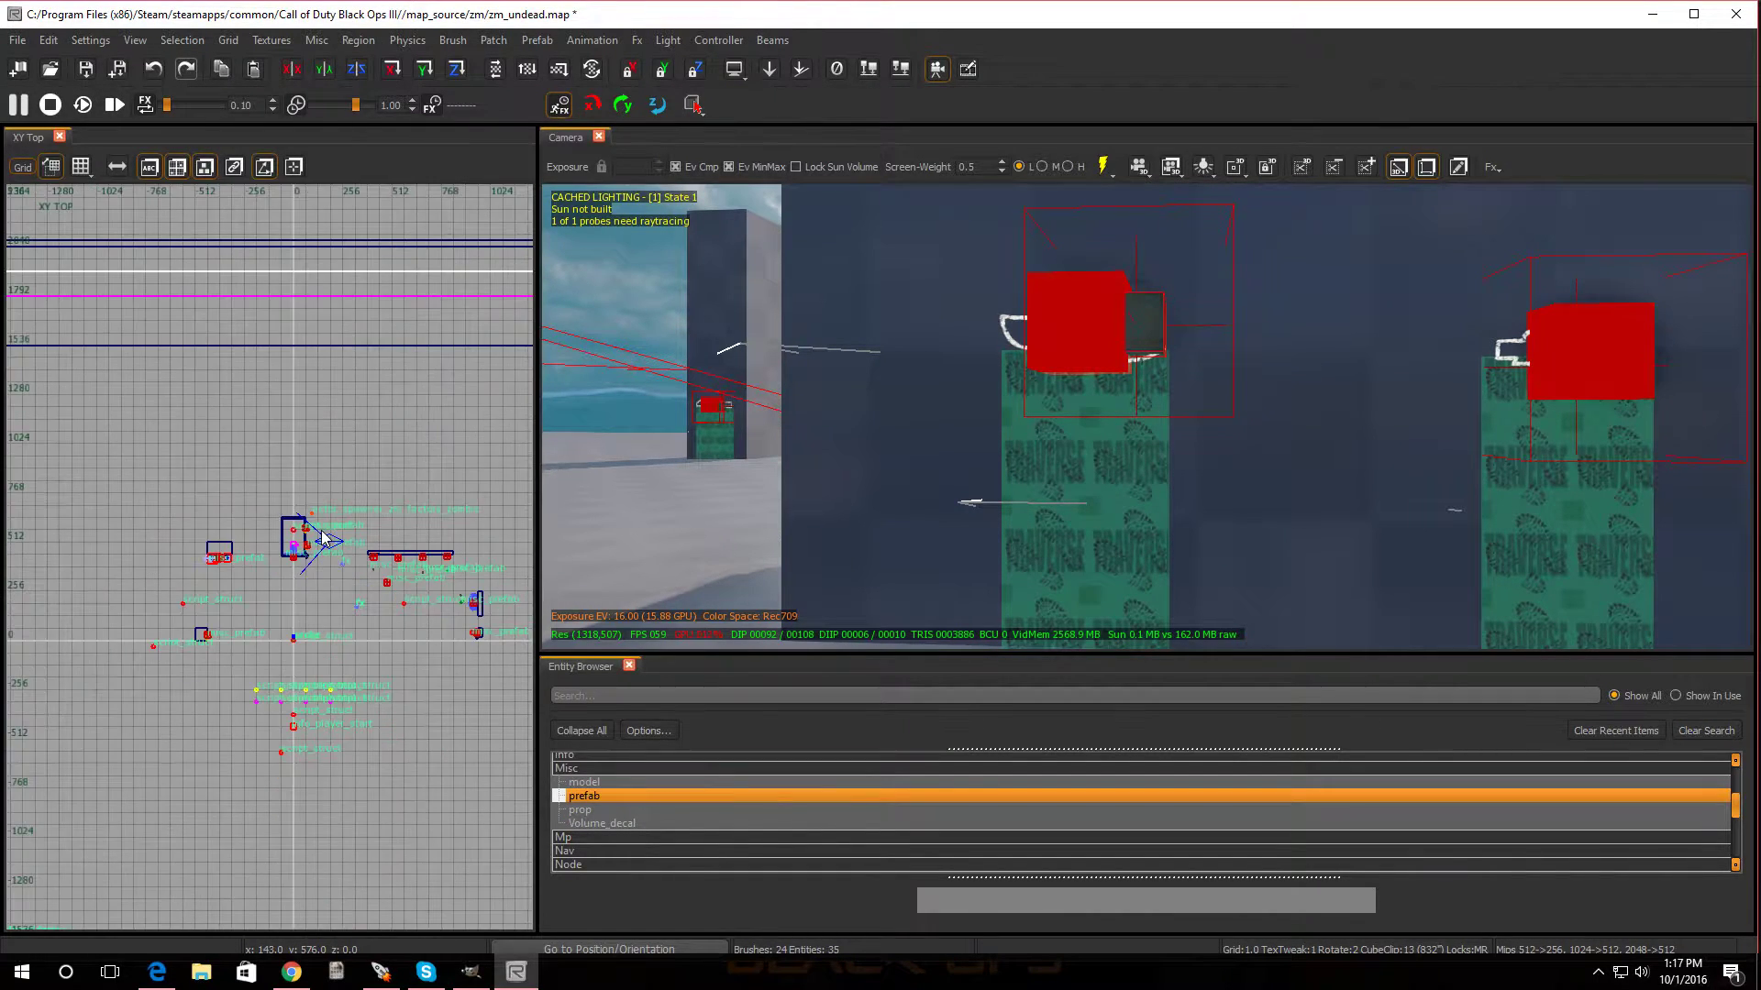
scroll(348, 535, up, 3)
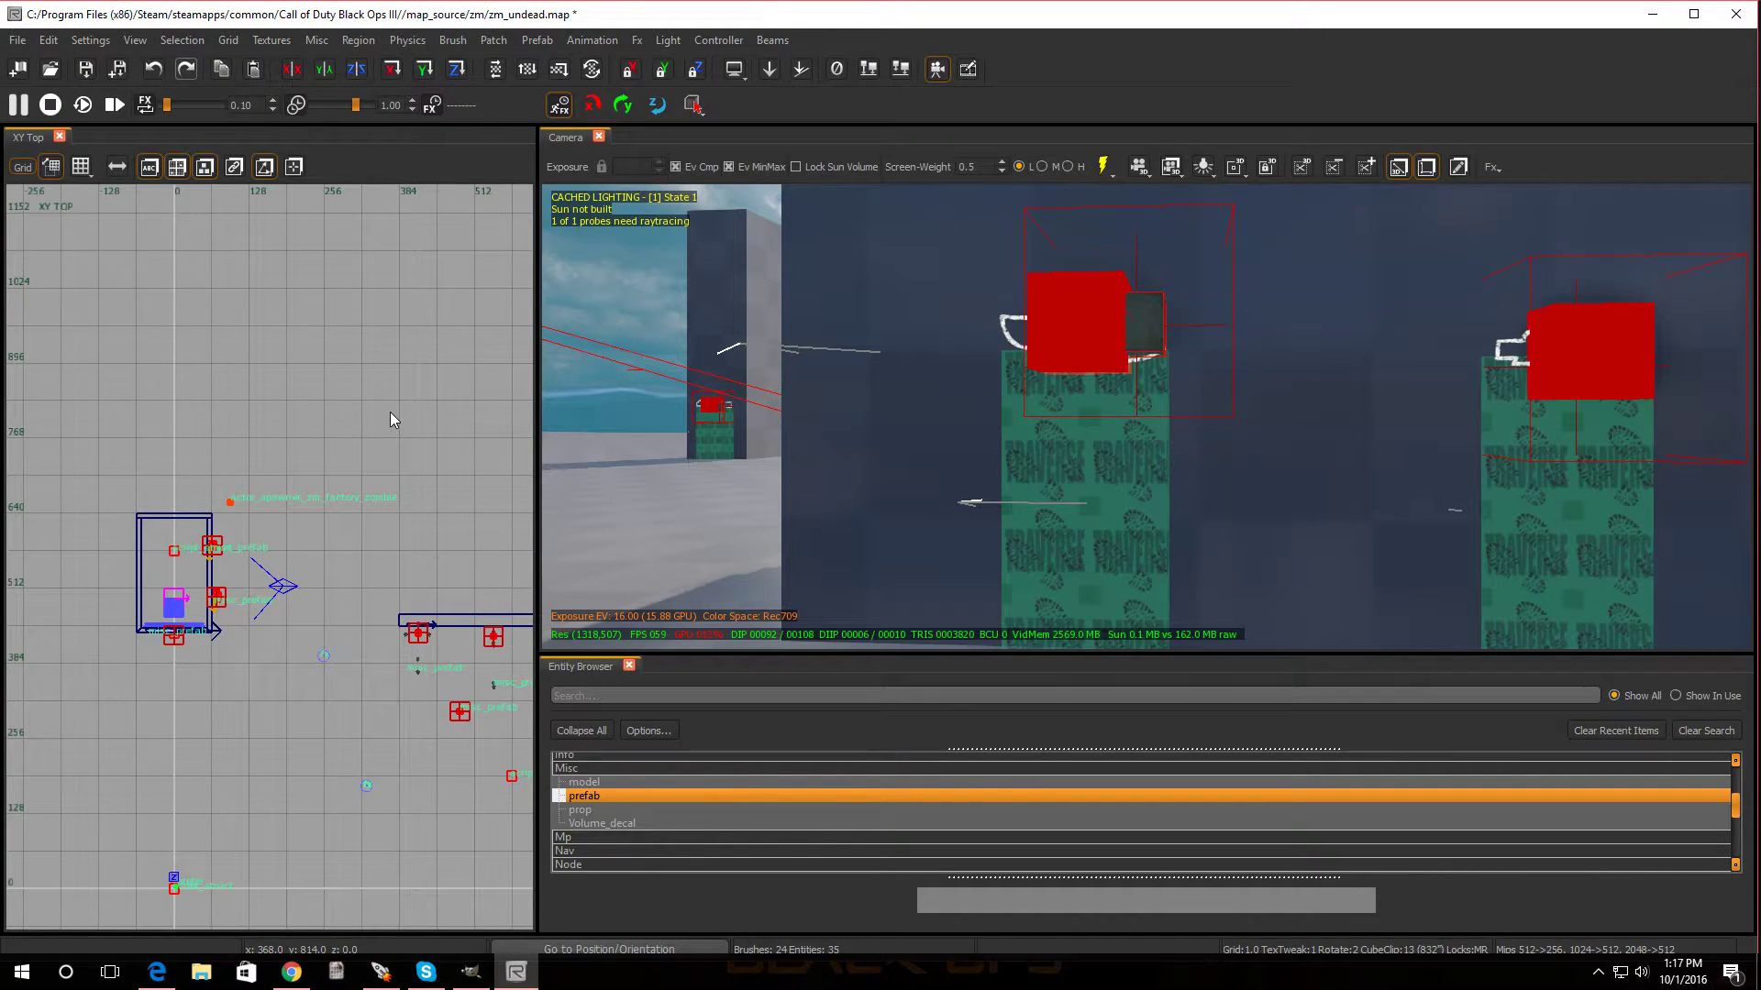
- Look over the placed wall prefabs in the top view, save the zm_undead map and close the Radiant editor
scroll(389, 410, down, 4)
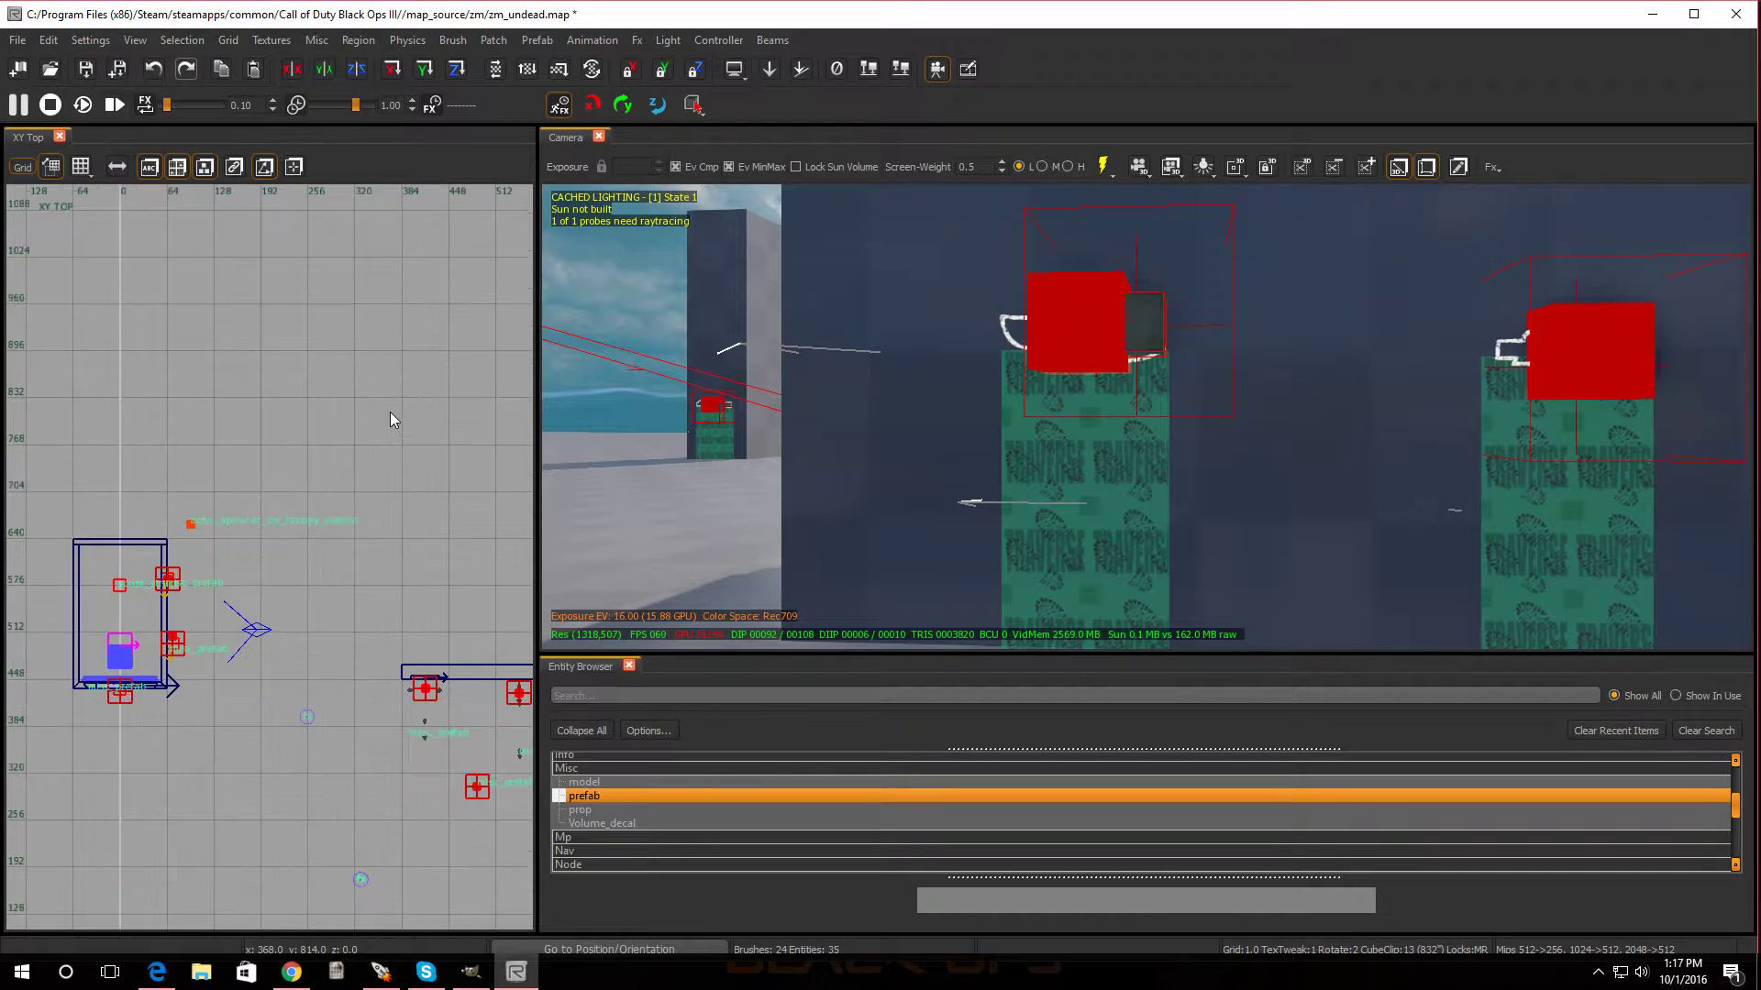
scroll(434, 529, up, 3)
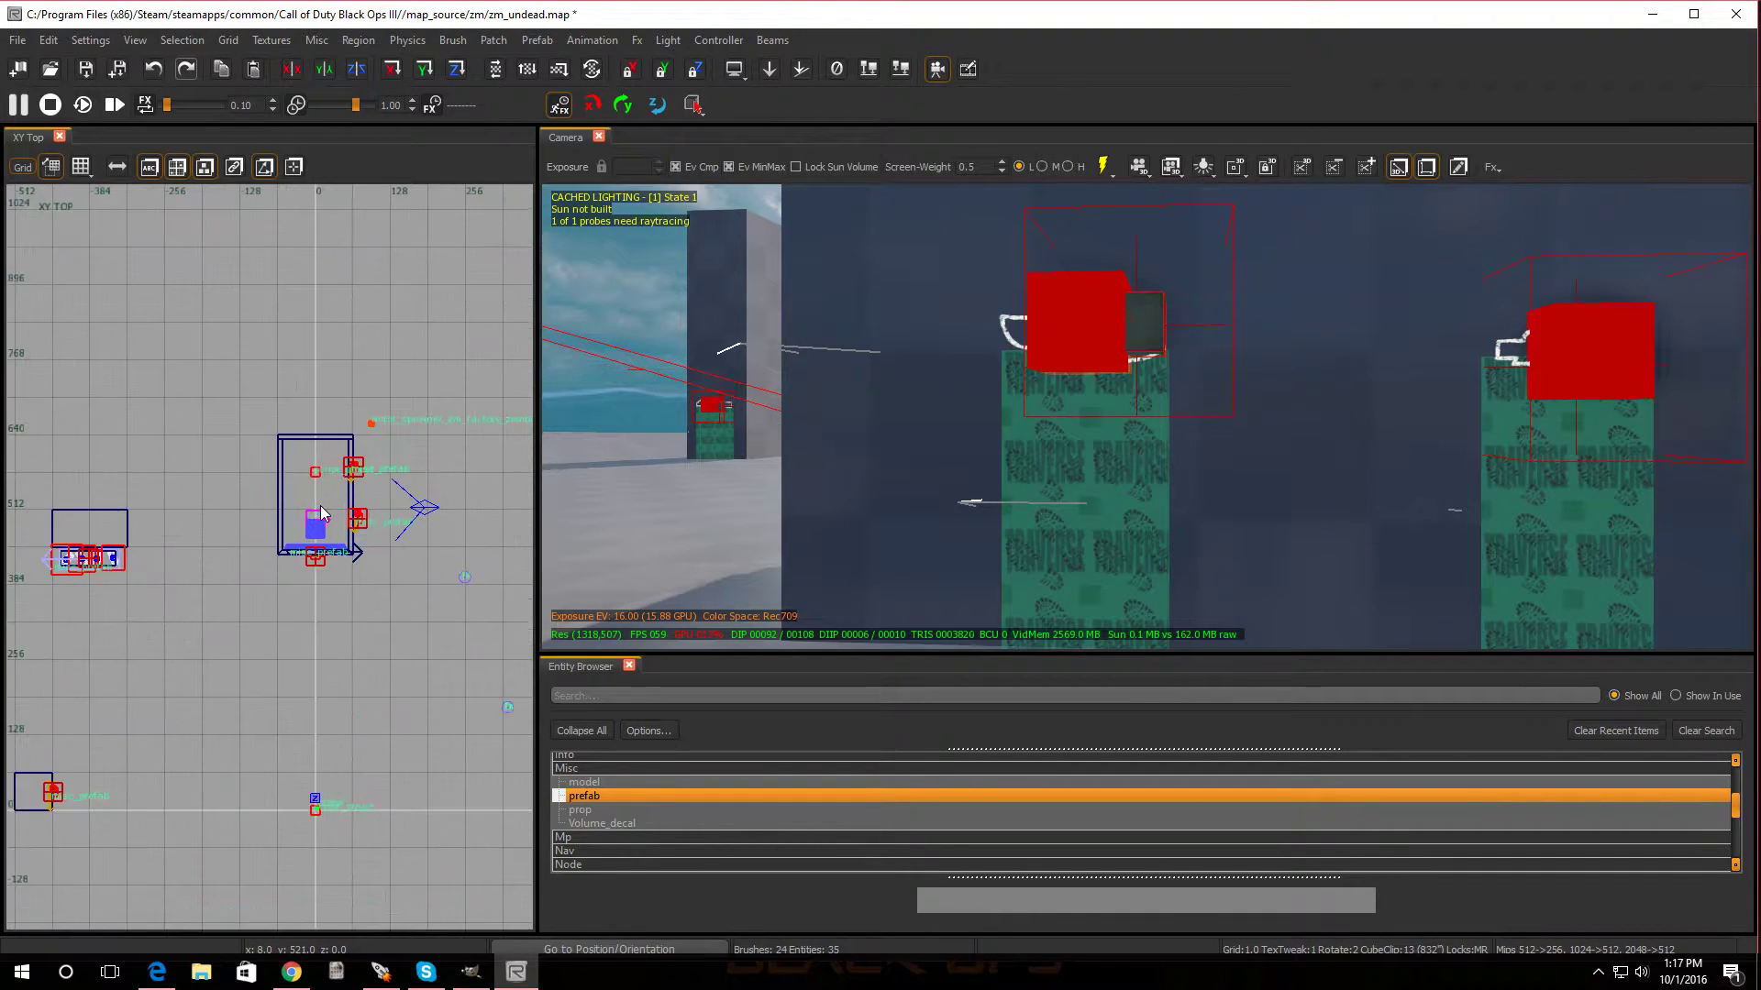
scroll(299, 457, up, 2)
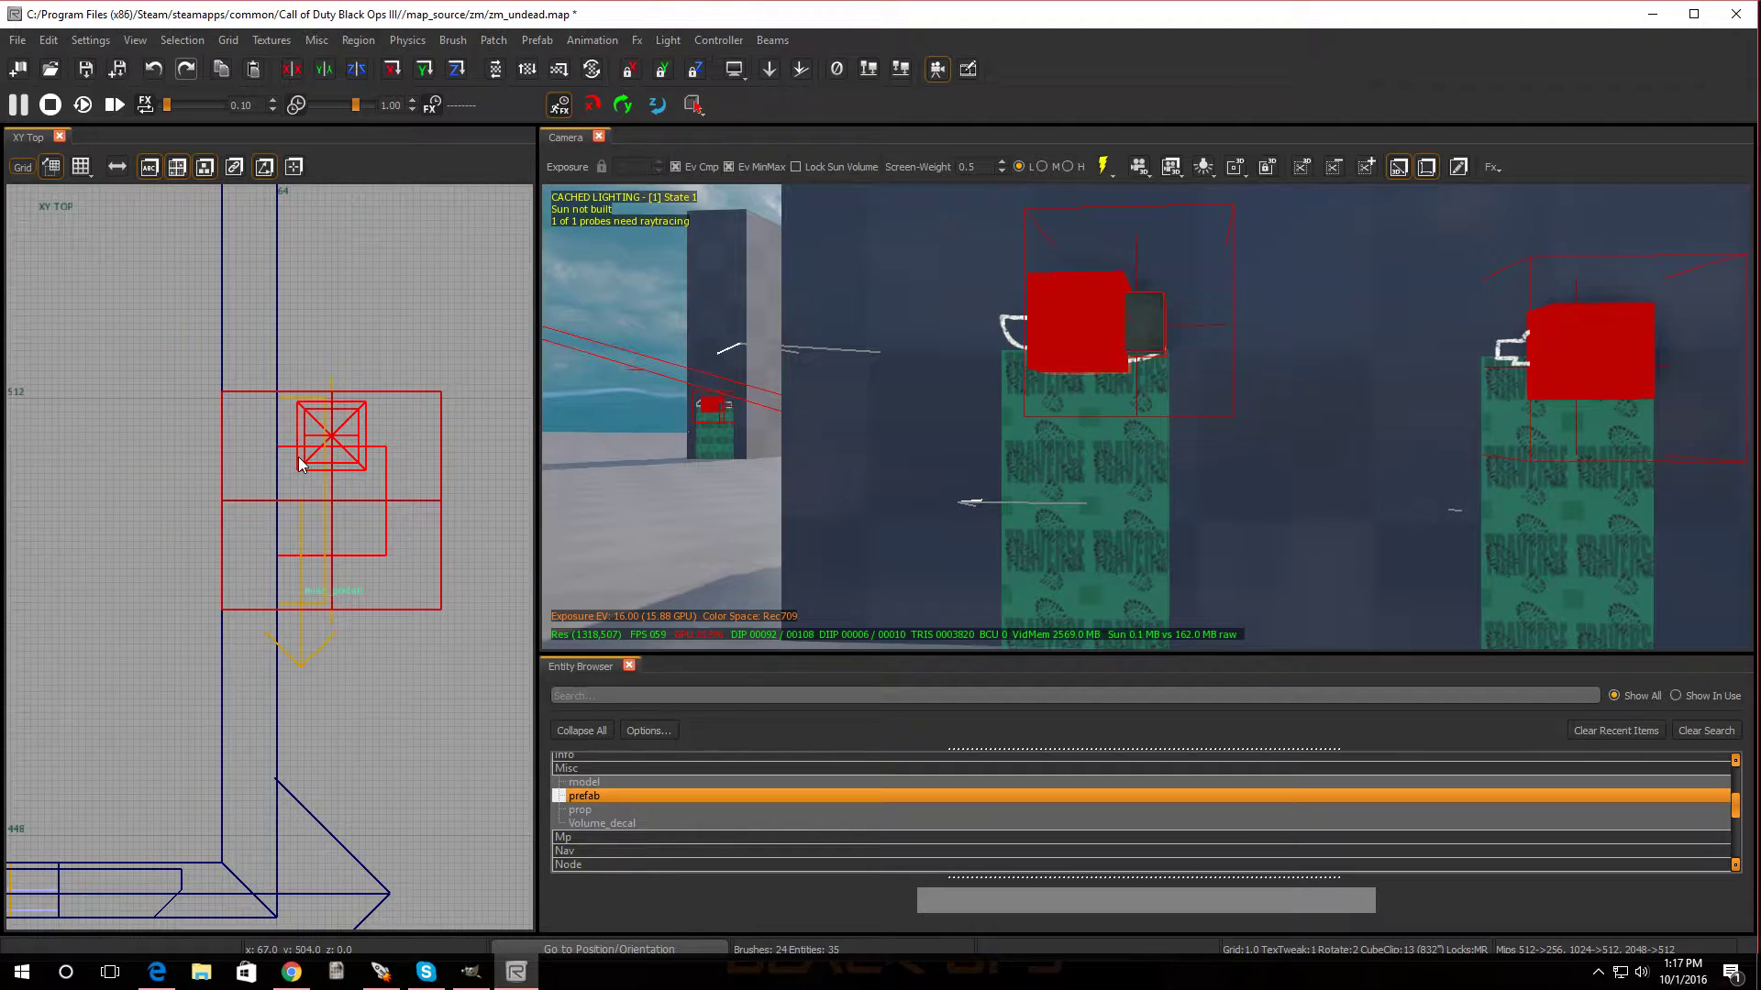
scroll(299, 456, down, 3)
click(12, 40)
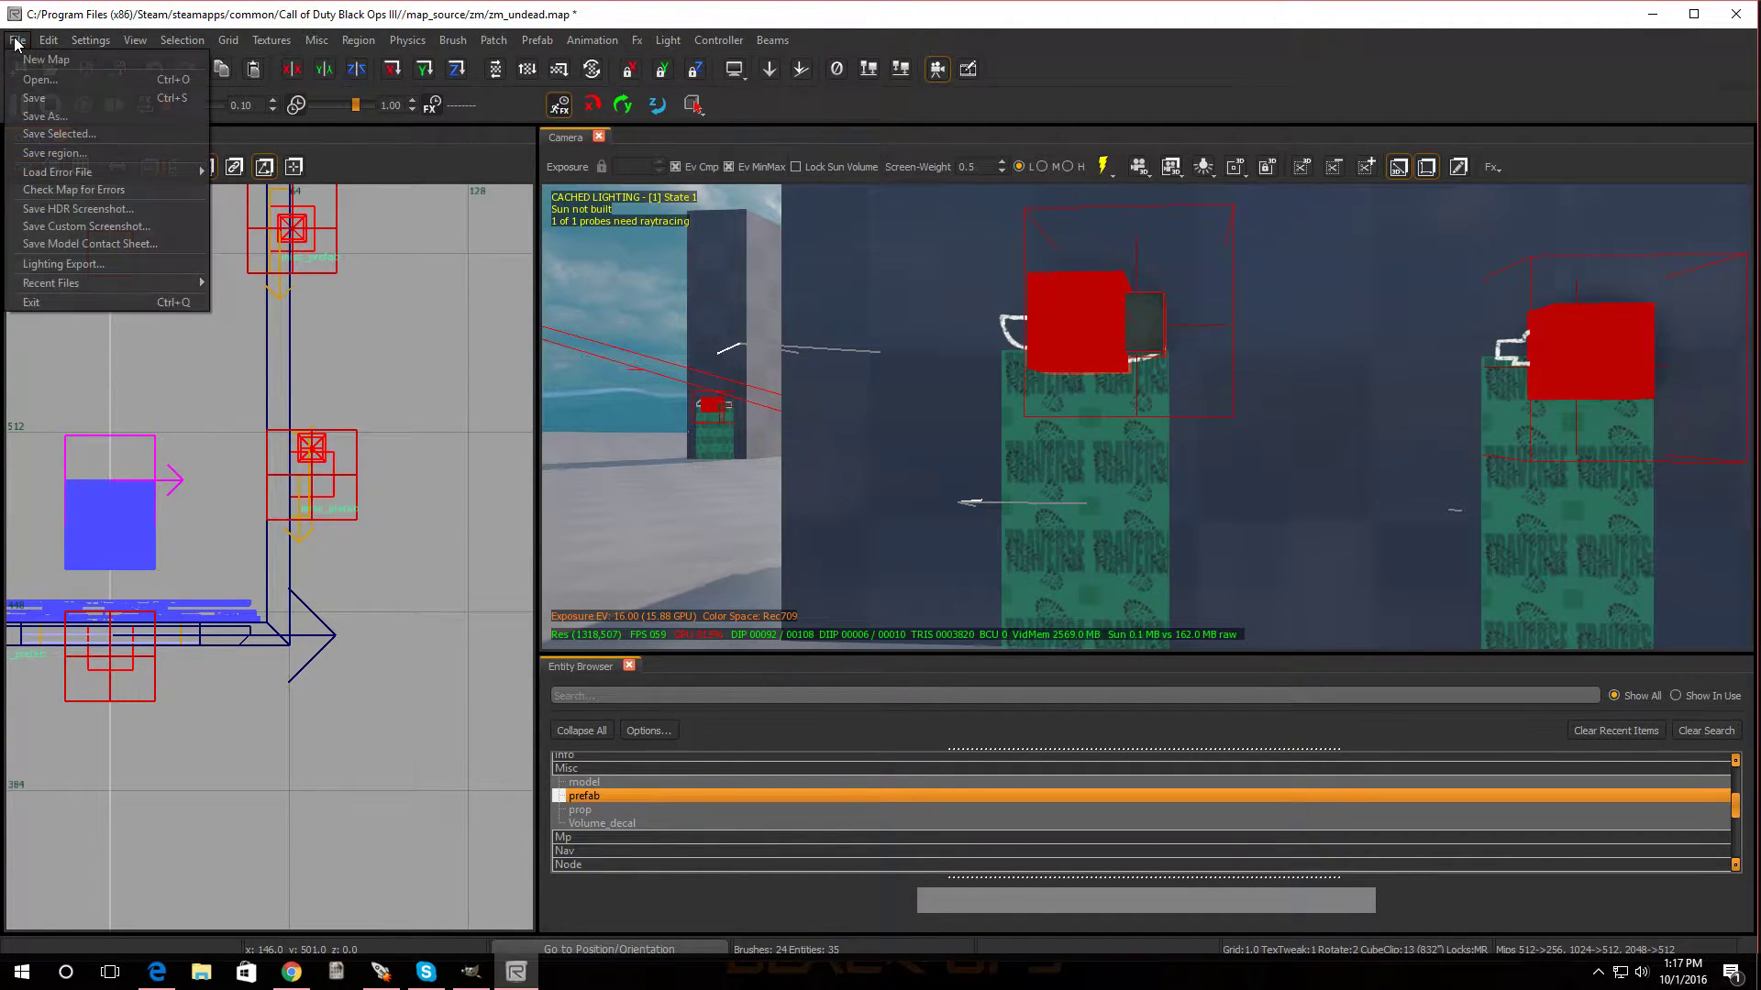
click(70, 99)
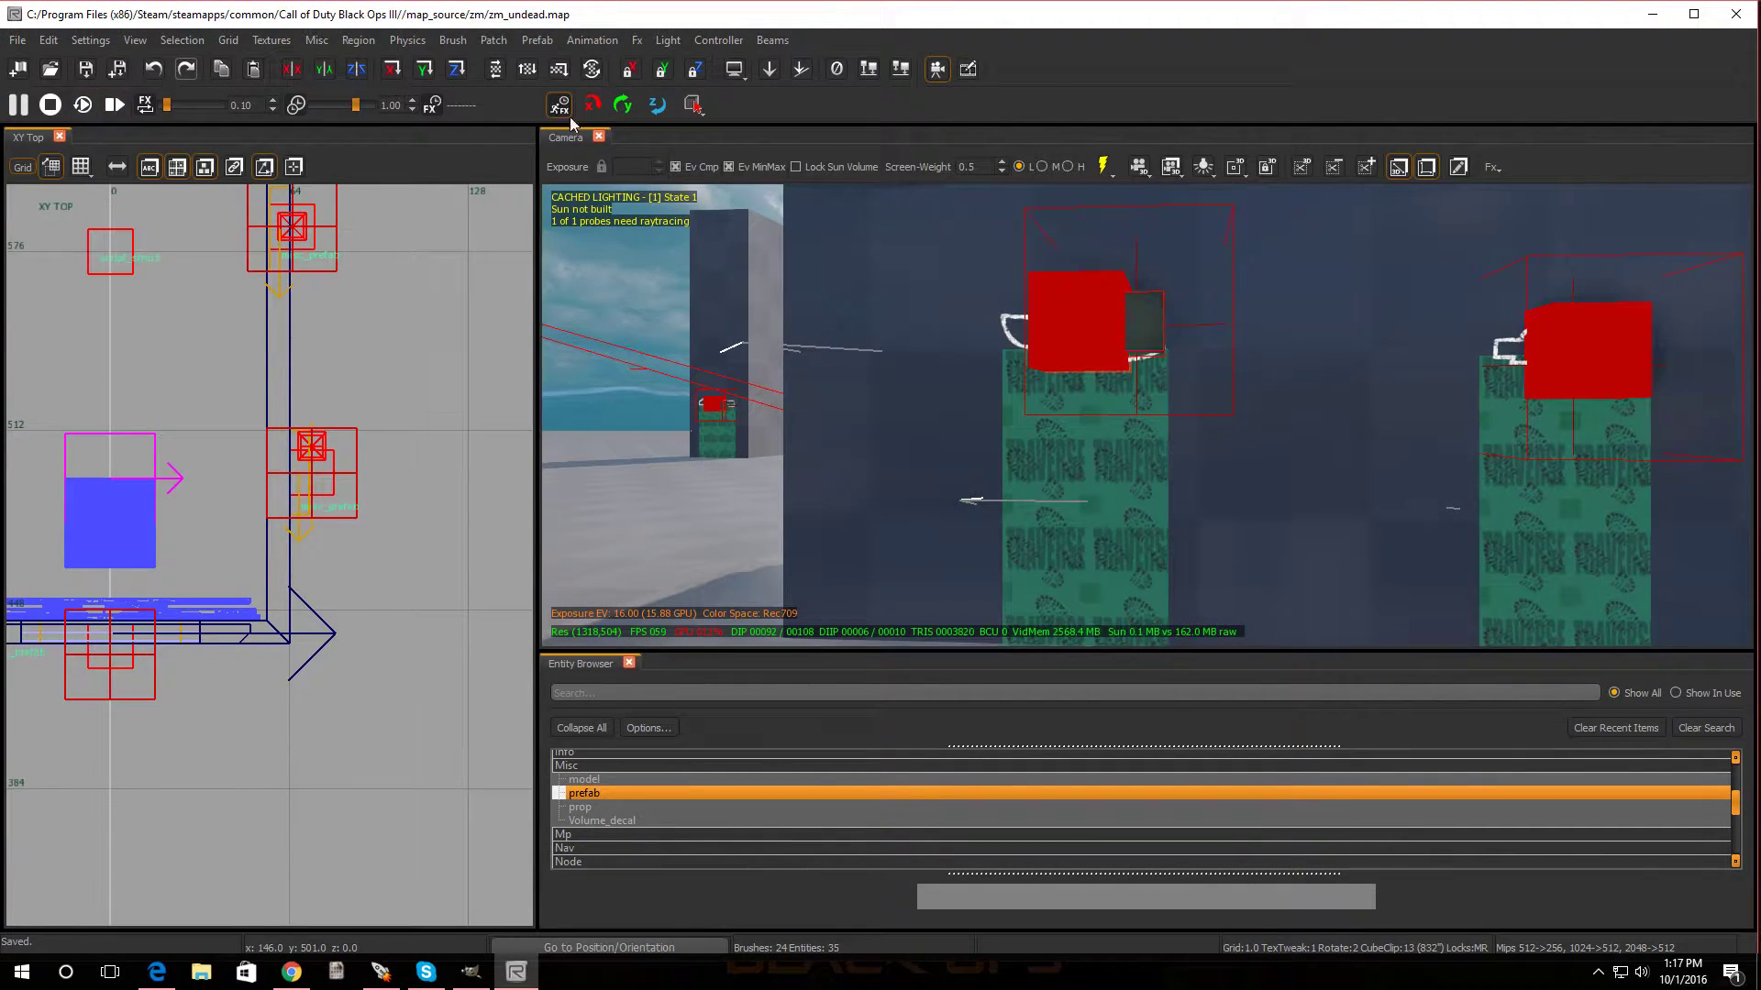
click(1738, 15)
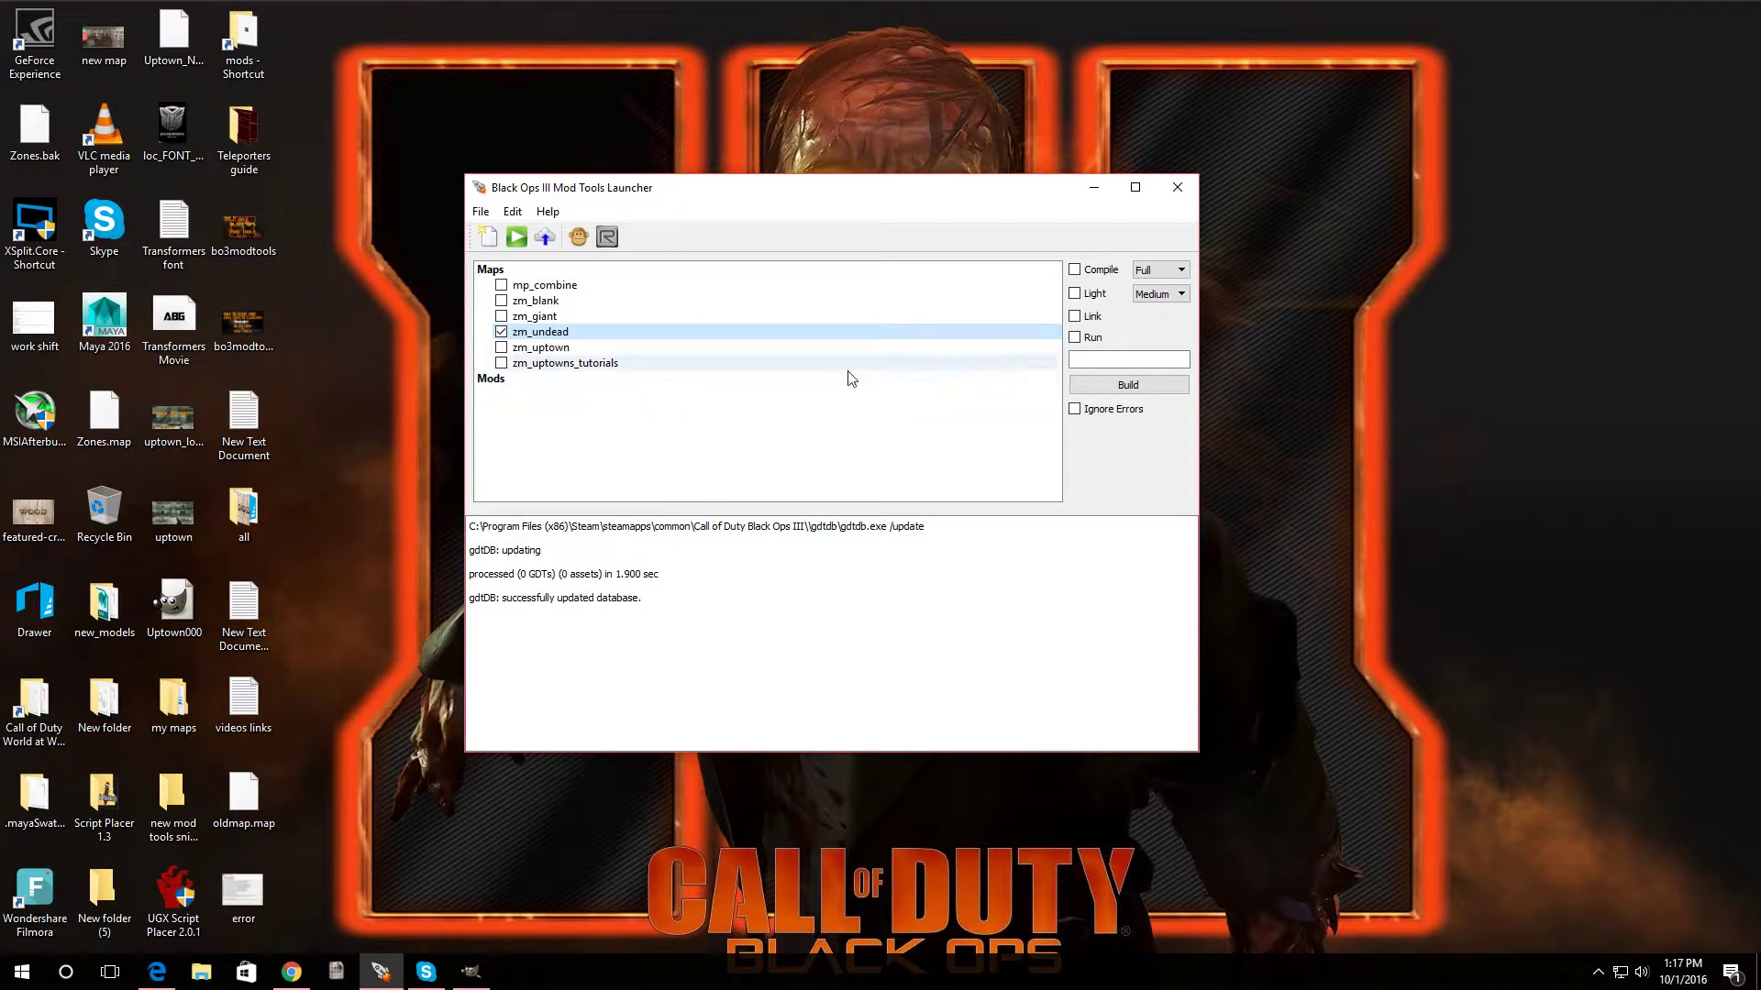
- Build the zm_undead map with Compile, Light, Link and Run all enabled
click(1074, 269)
click(1074, 293)
click(1075, 317)
click(1075, 337)
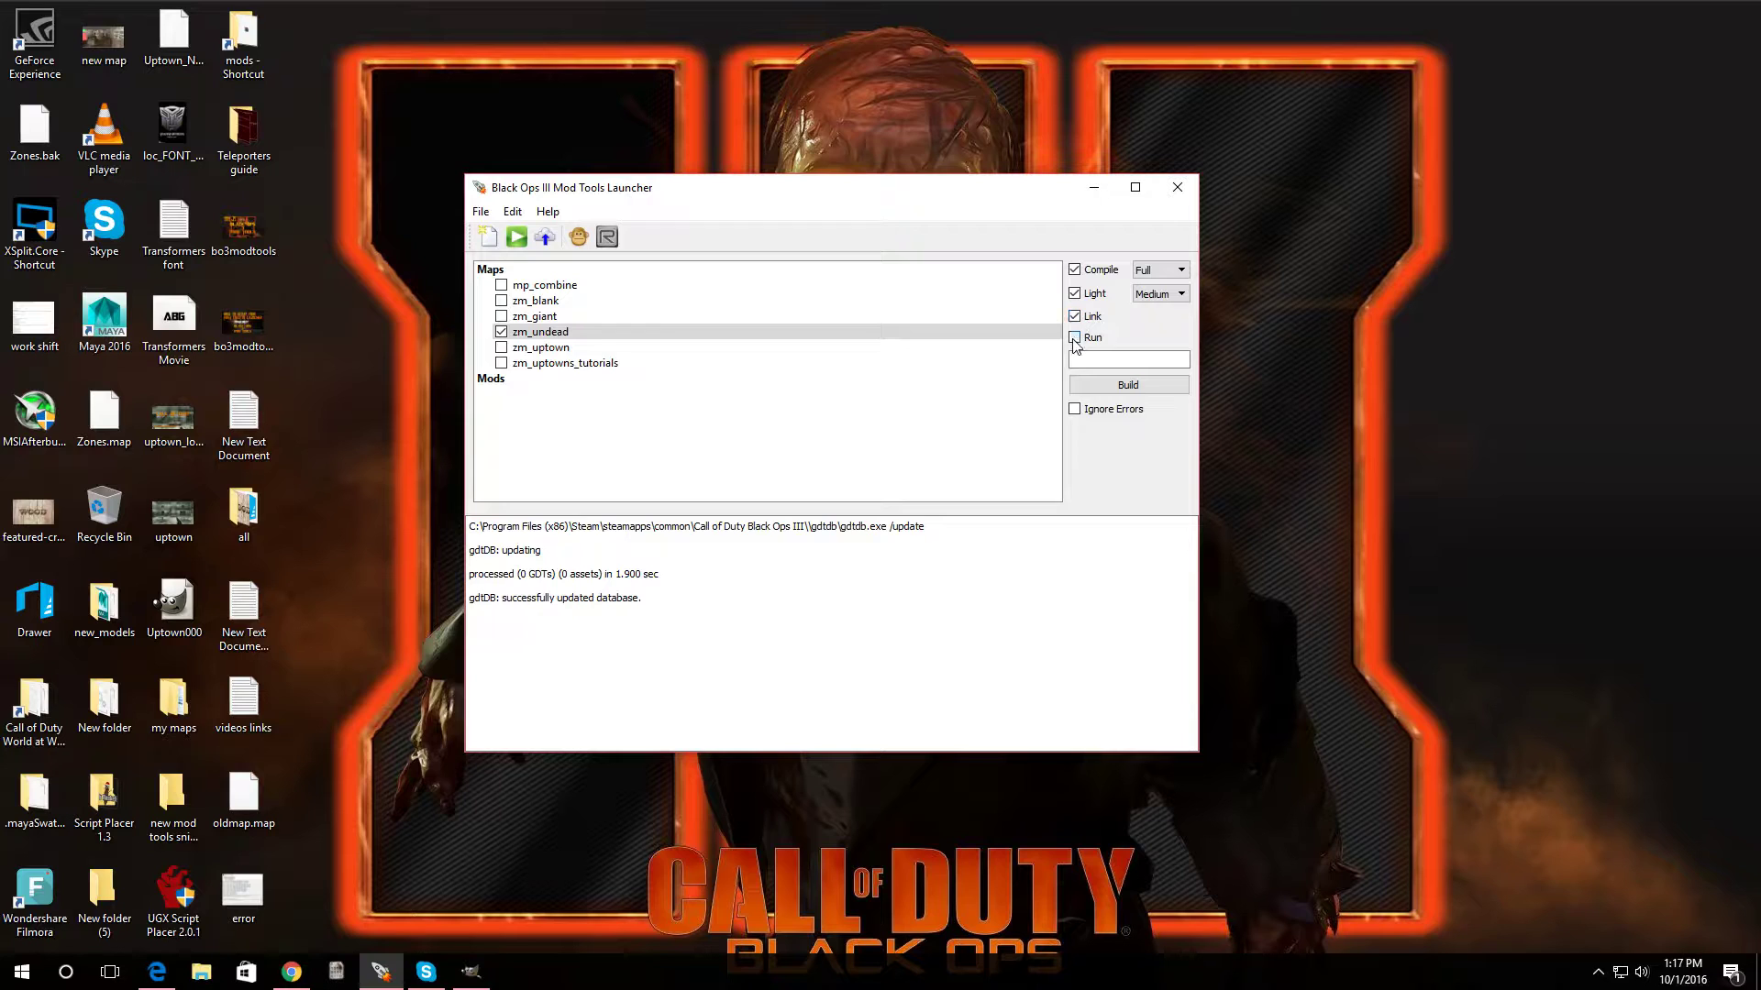
click(1091, 389)
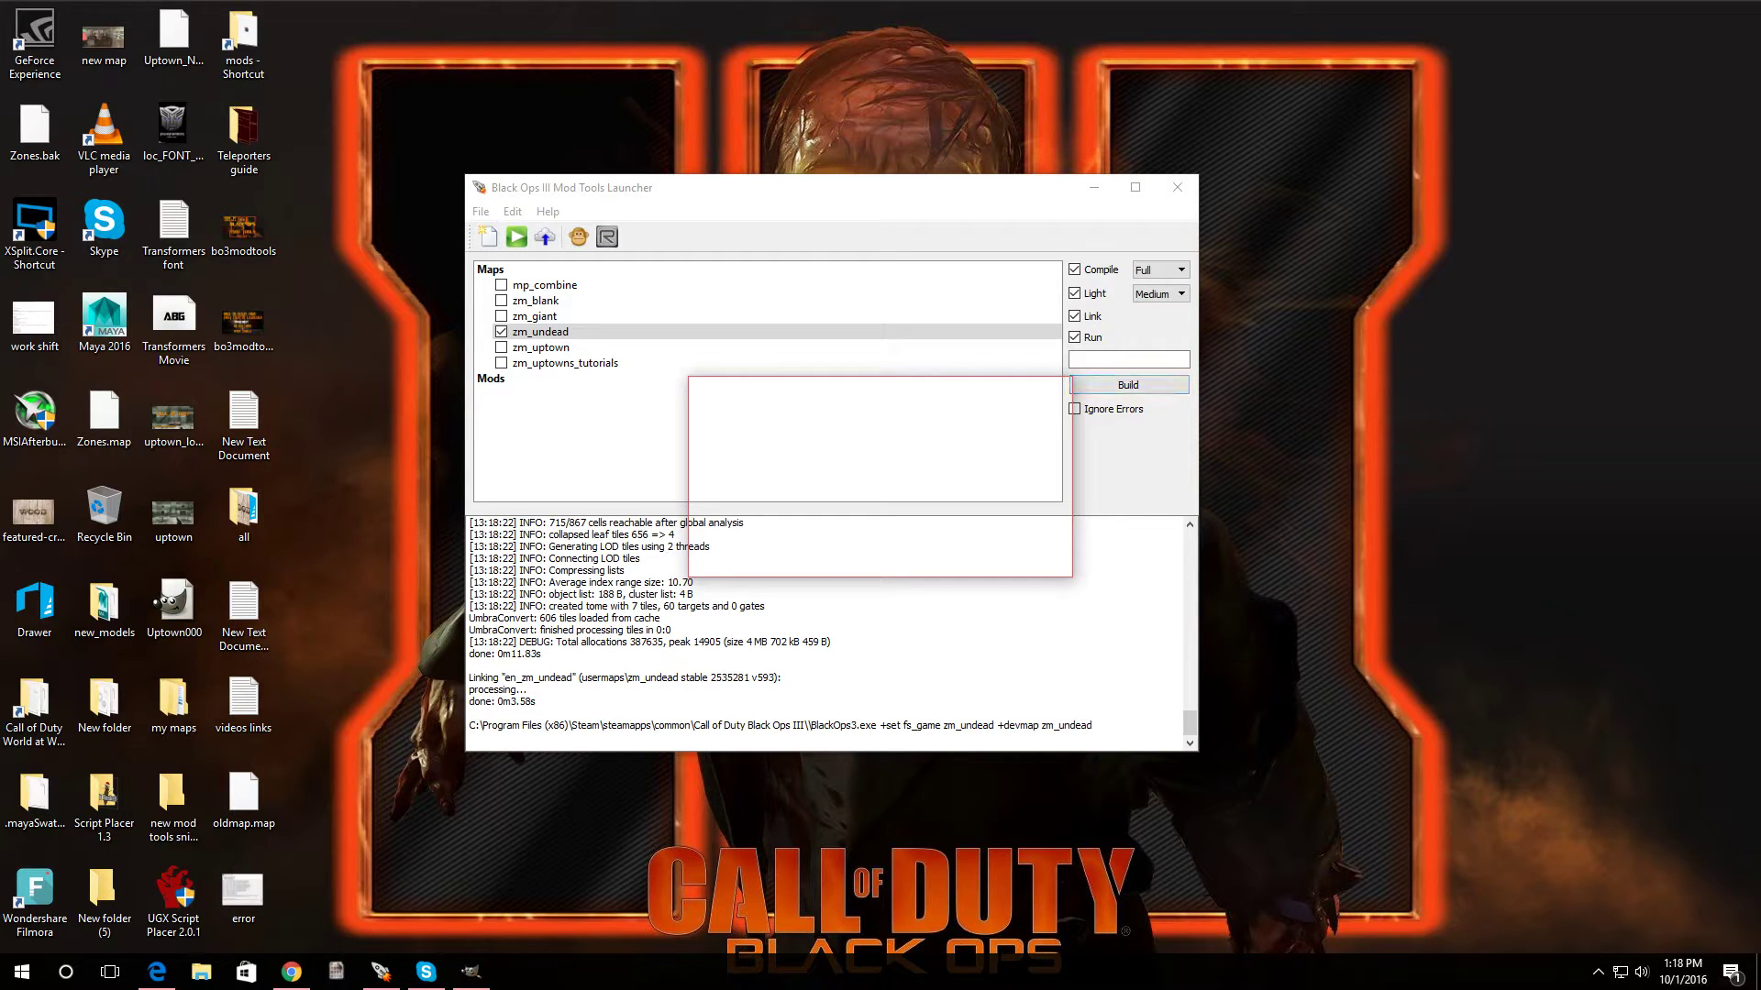
- Bring up Steam from the hidden system tray icons and accept the pending launch window to start the game
click(1600, 972)
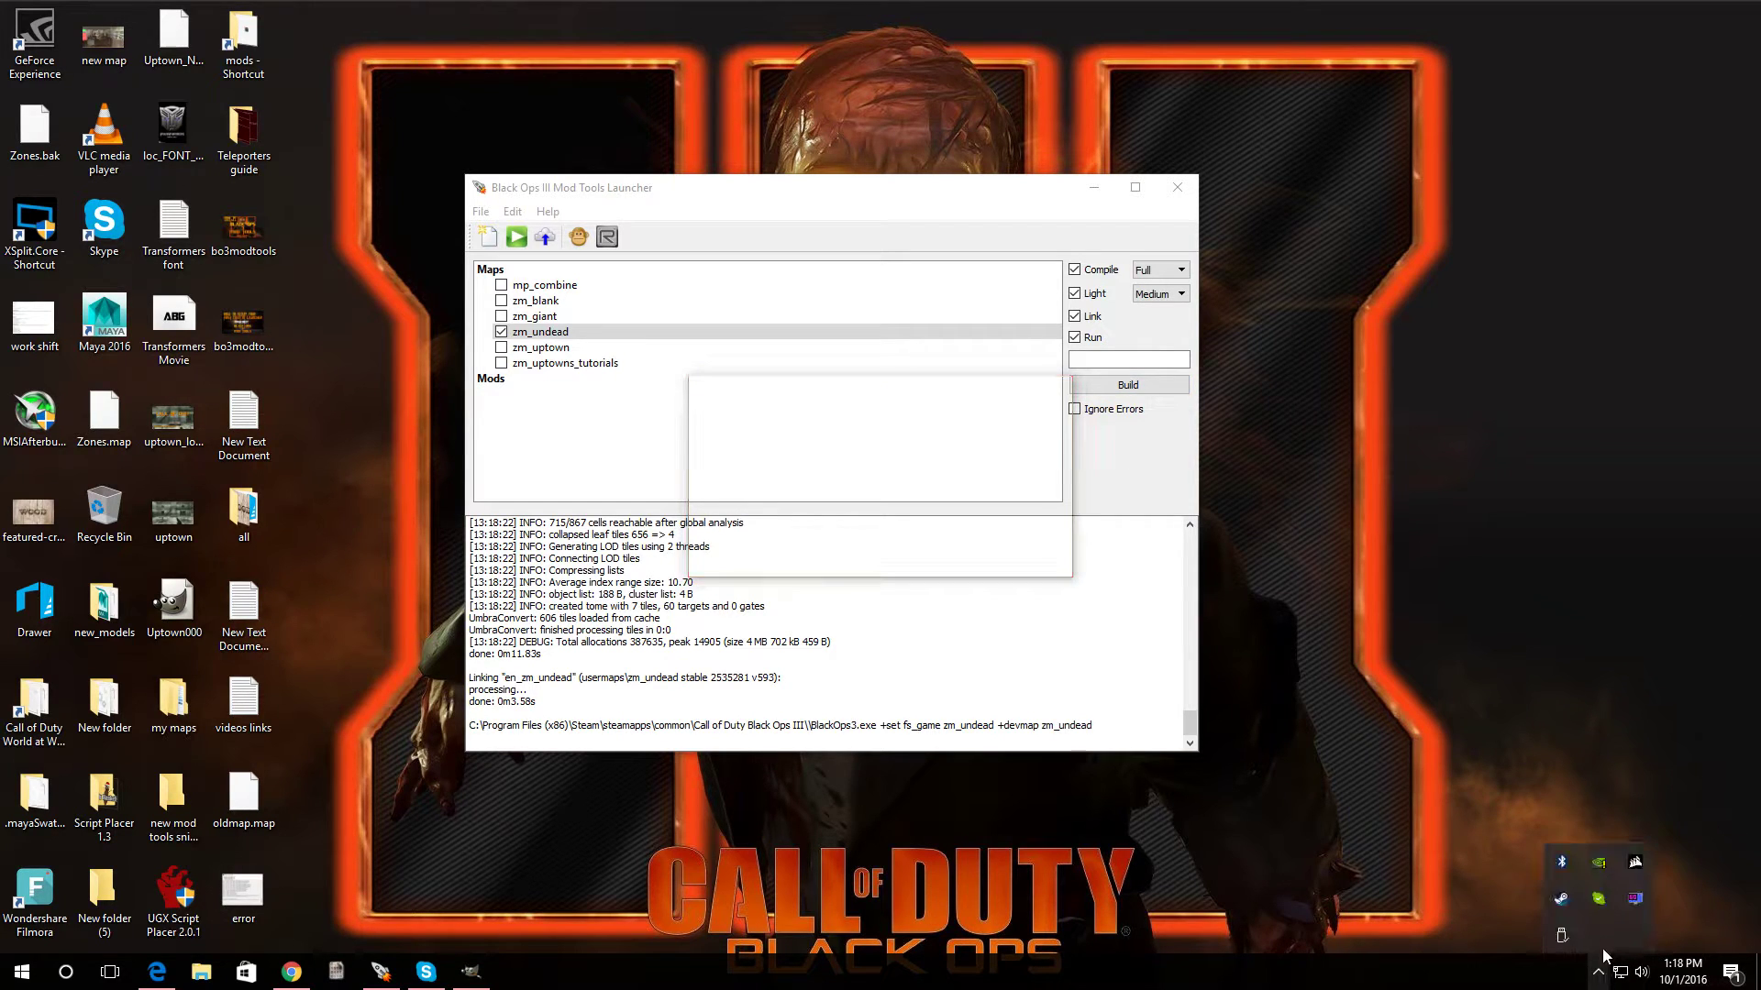
click(1568, 905)
click(971, 553)
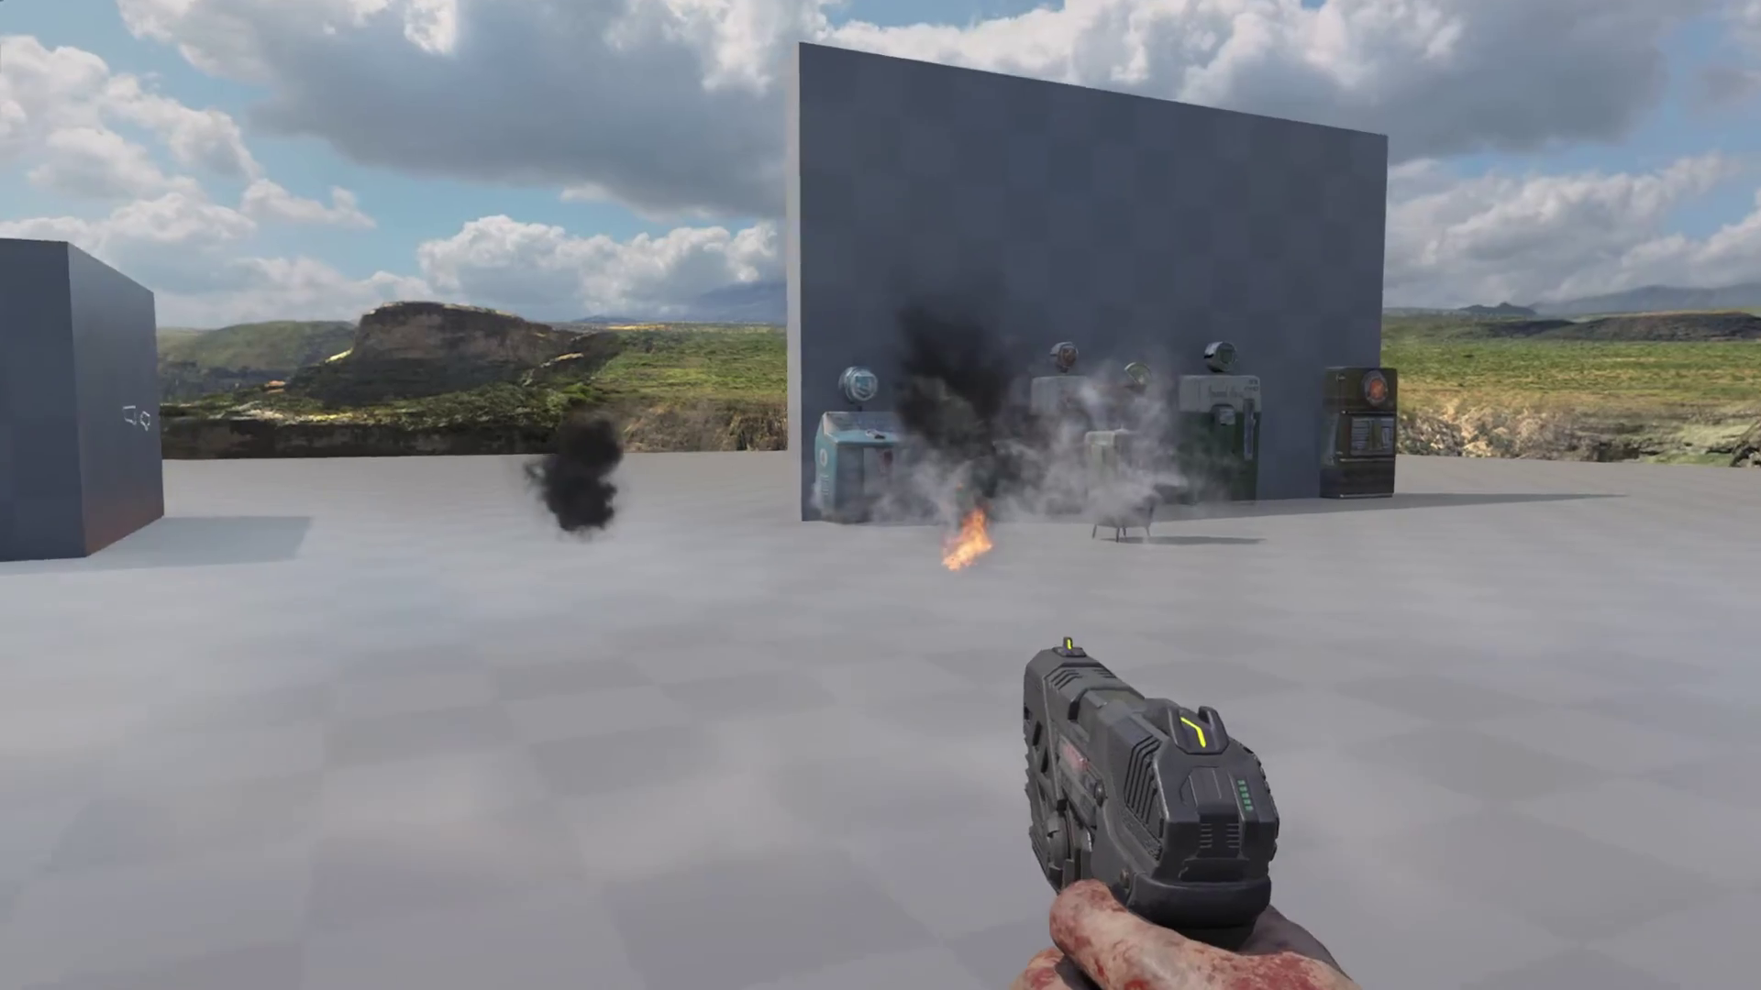
- Move around the running map and kill the first zombies with aimed pistol shots and melee hits to earn points
key(d)
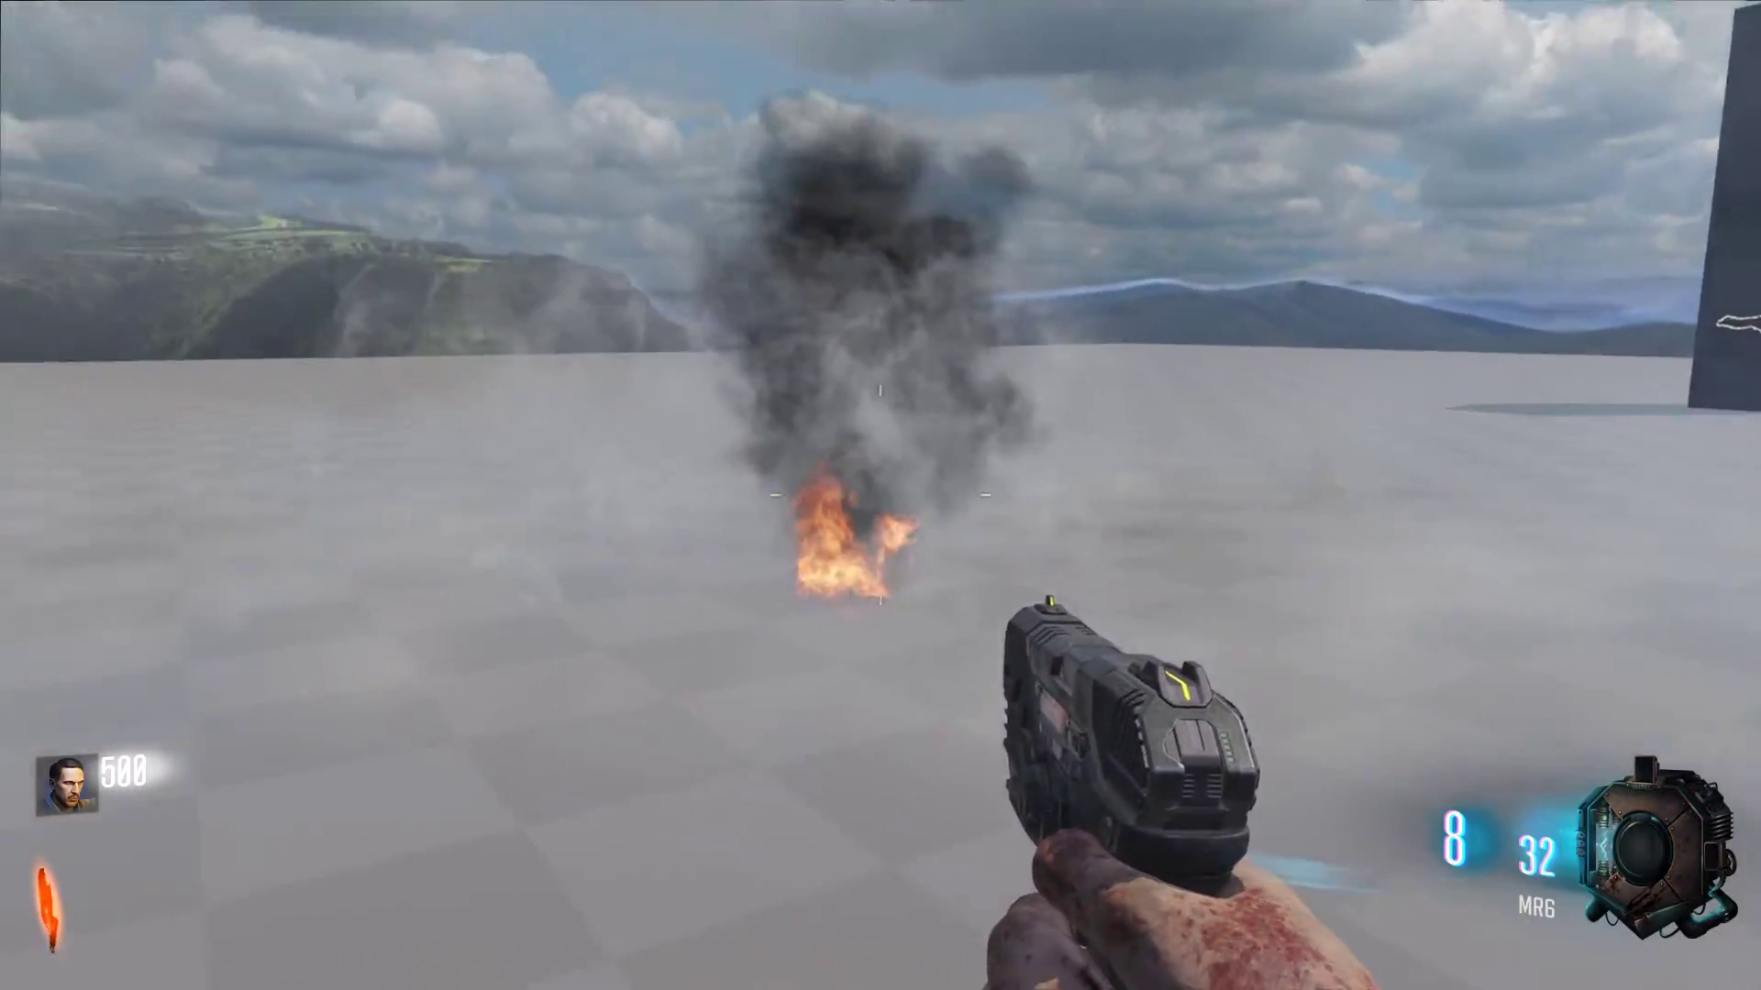
key(w)
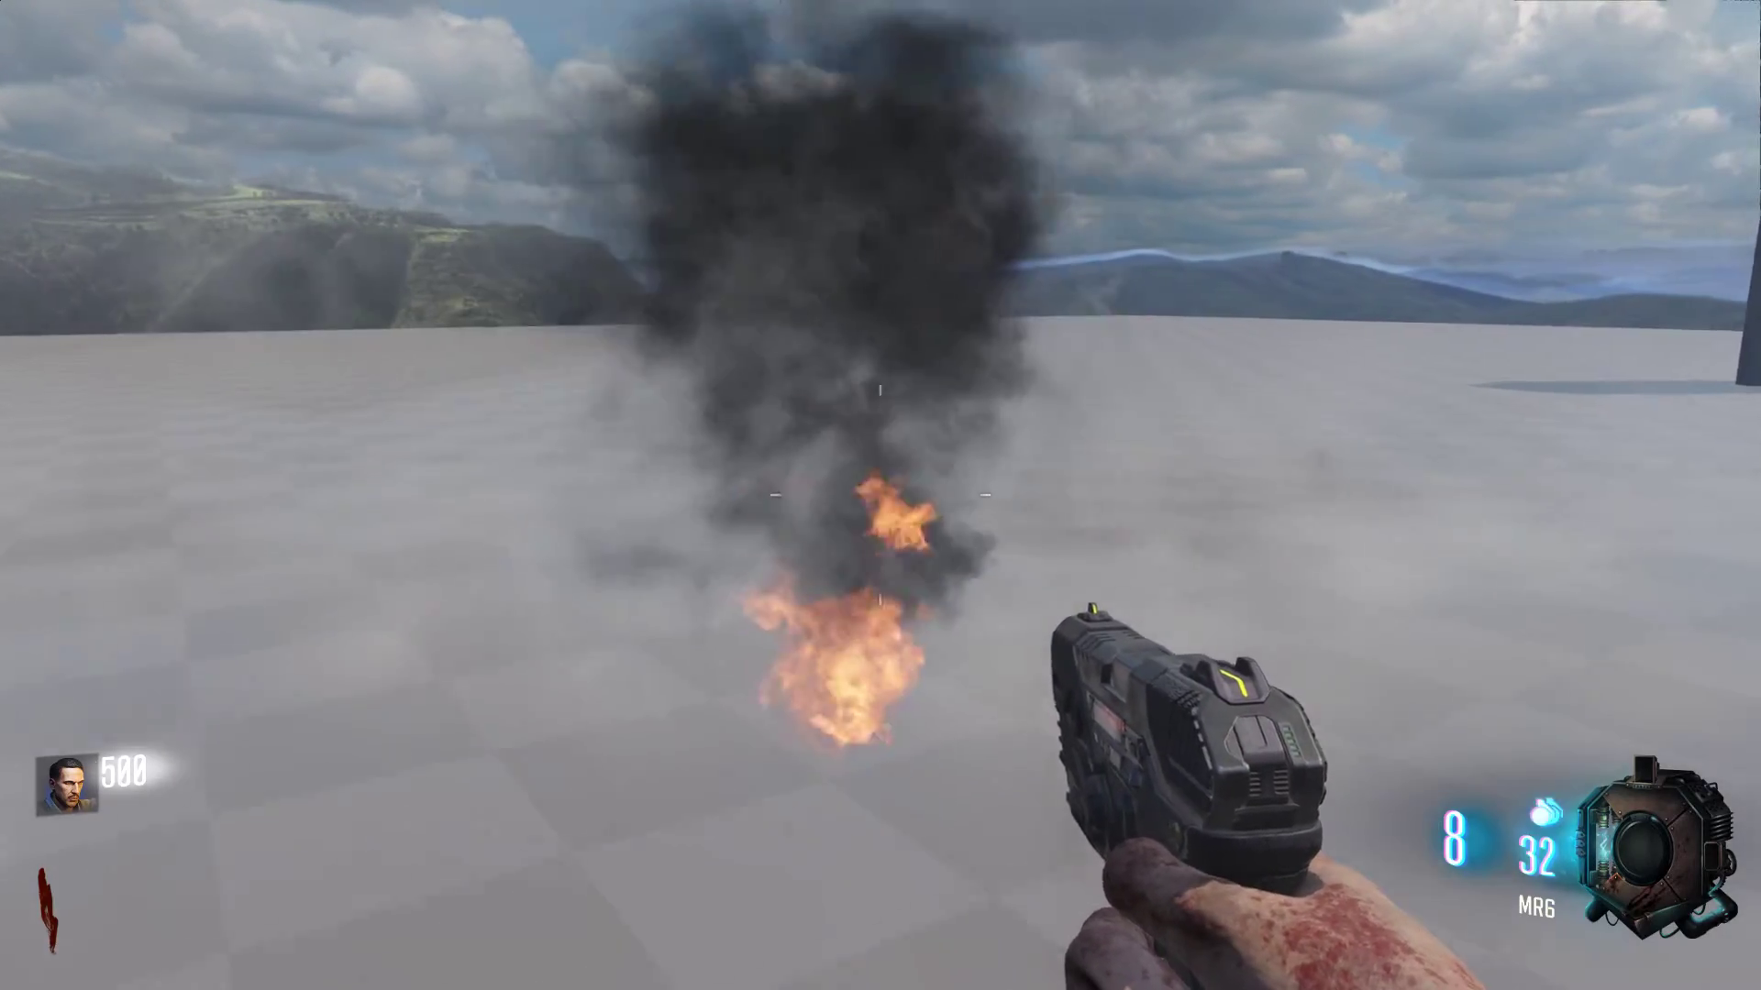
key(a)
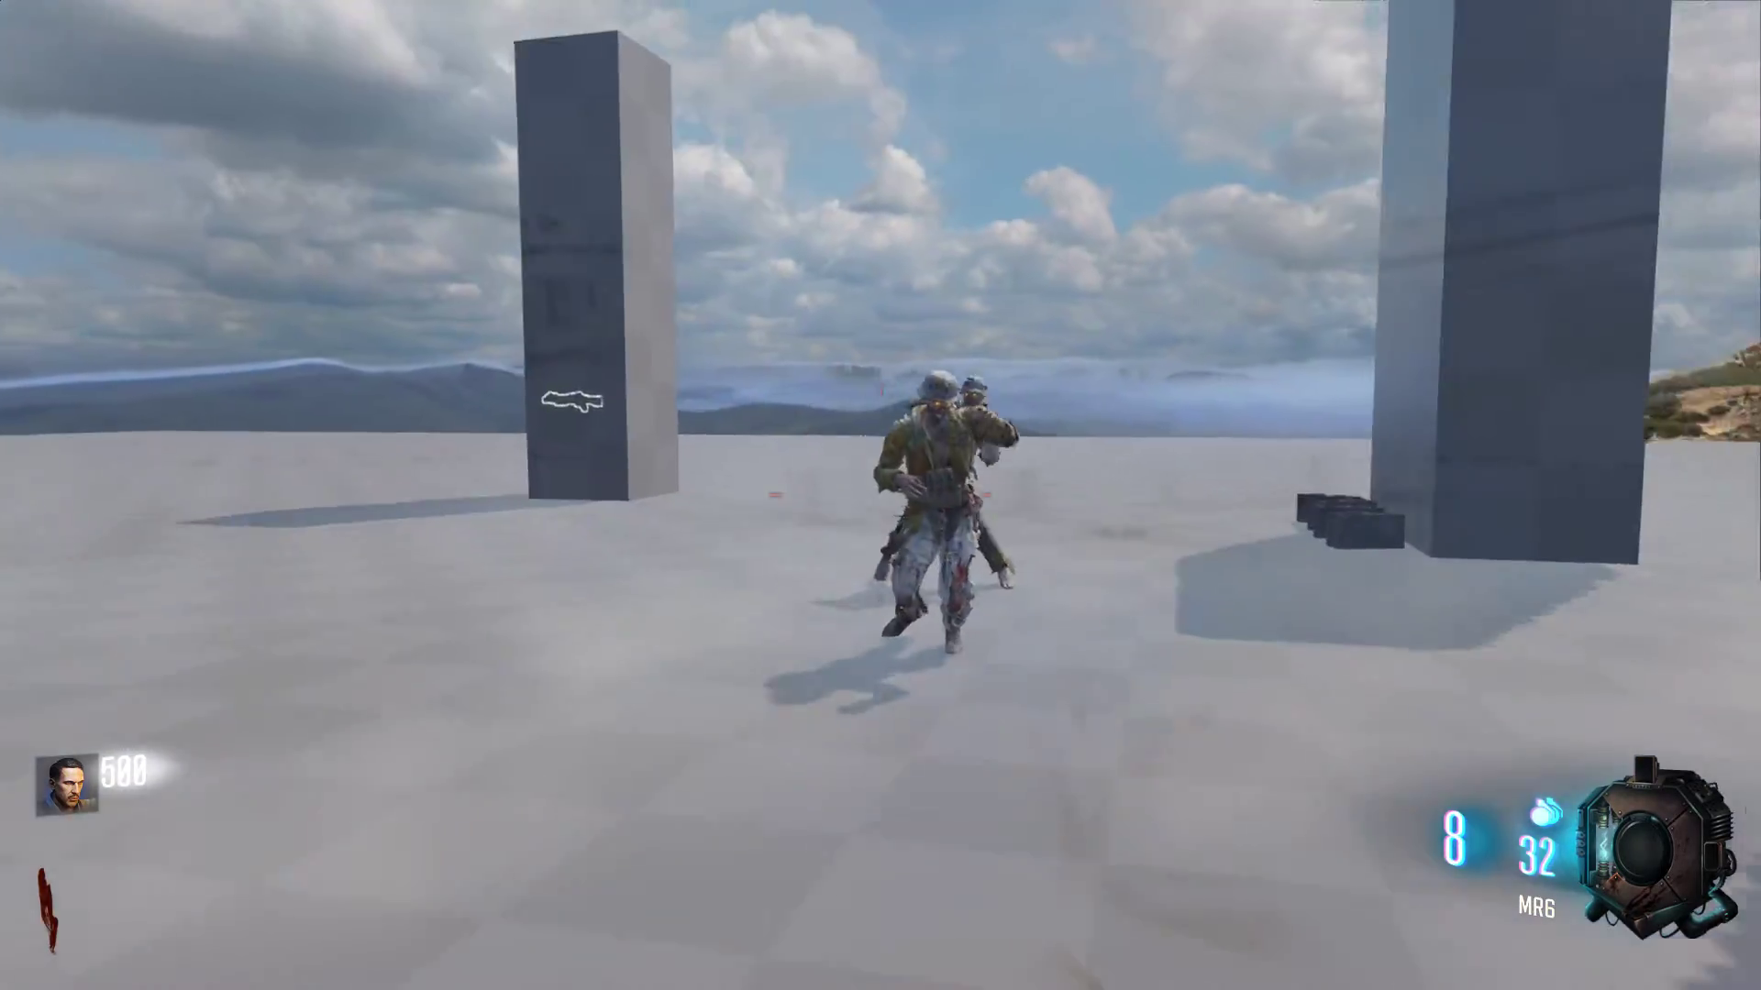
right_click(880, 496)
click(880, 496)
click(881, 495)
click(881, 495)
click(880, 495)
click(880, 496)
key(v)
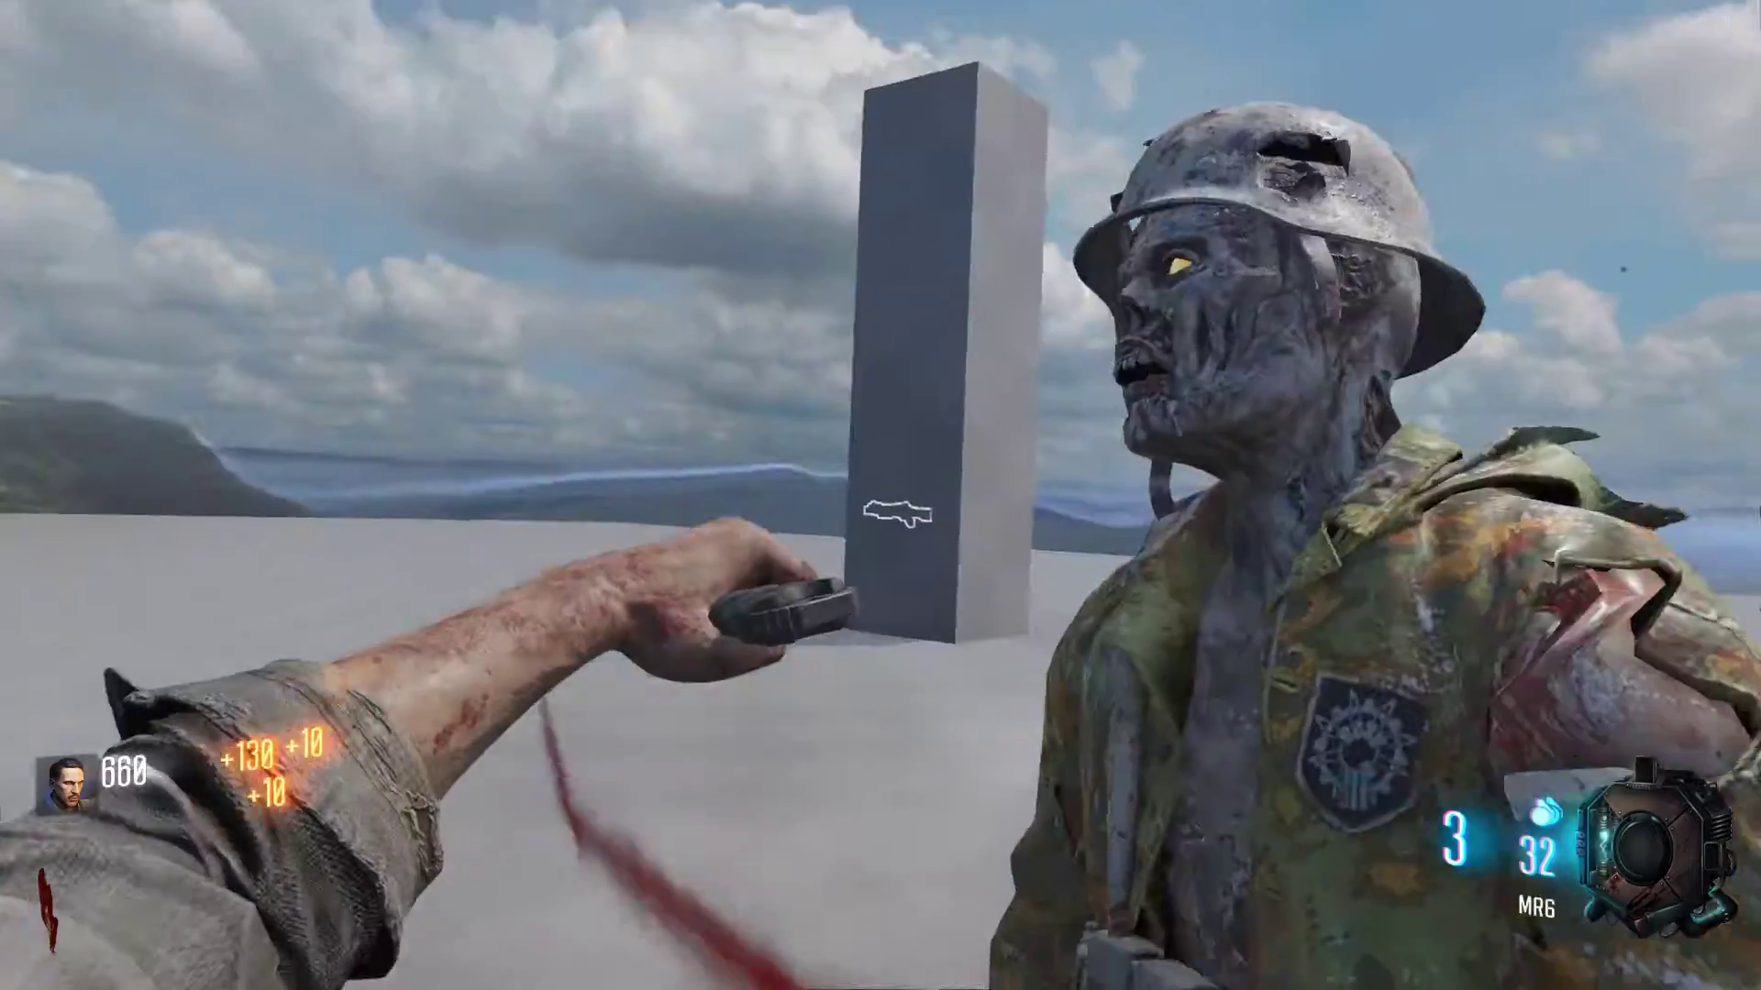
key(v)
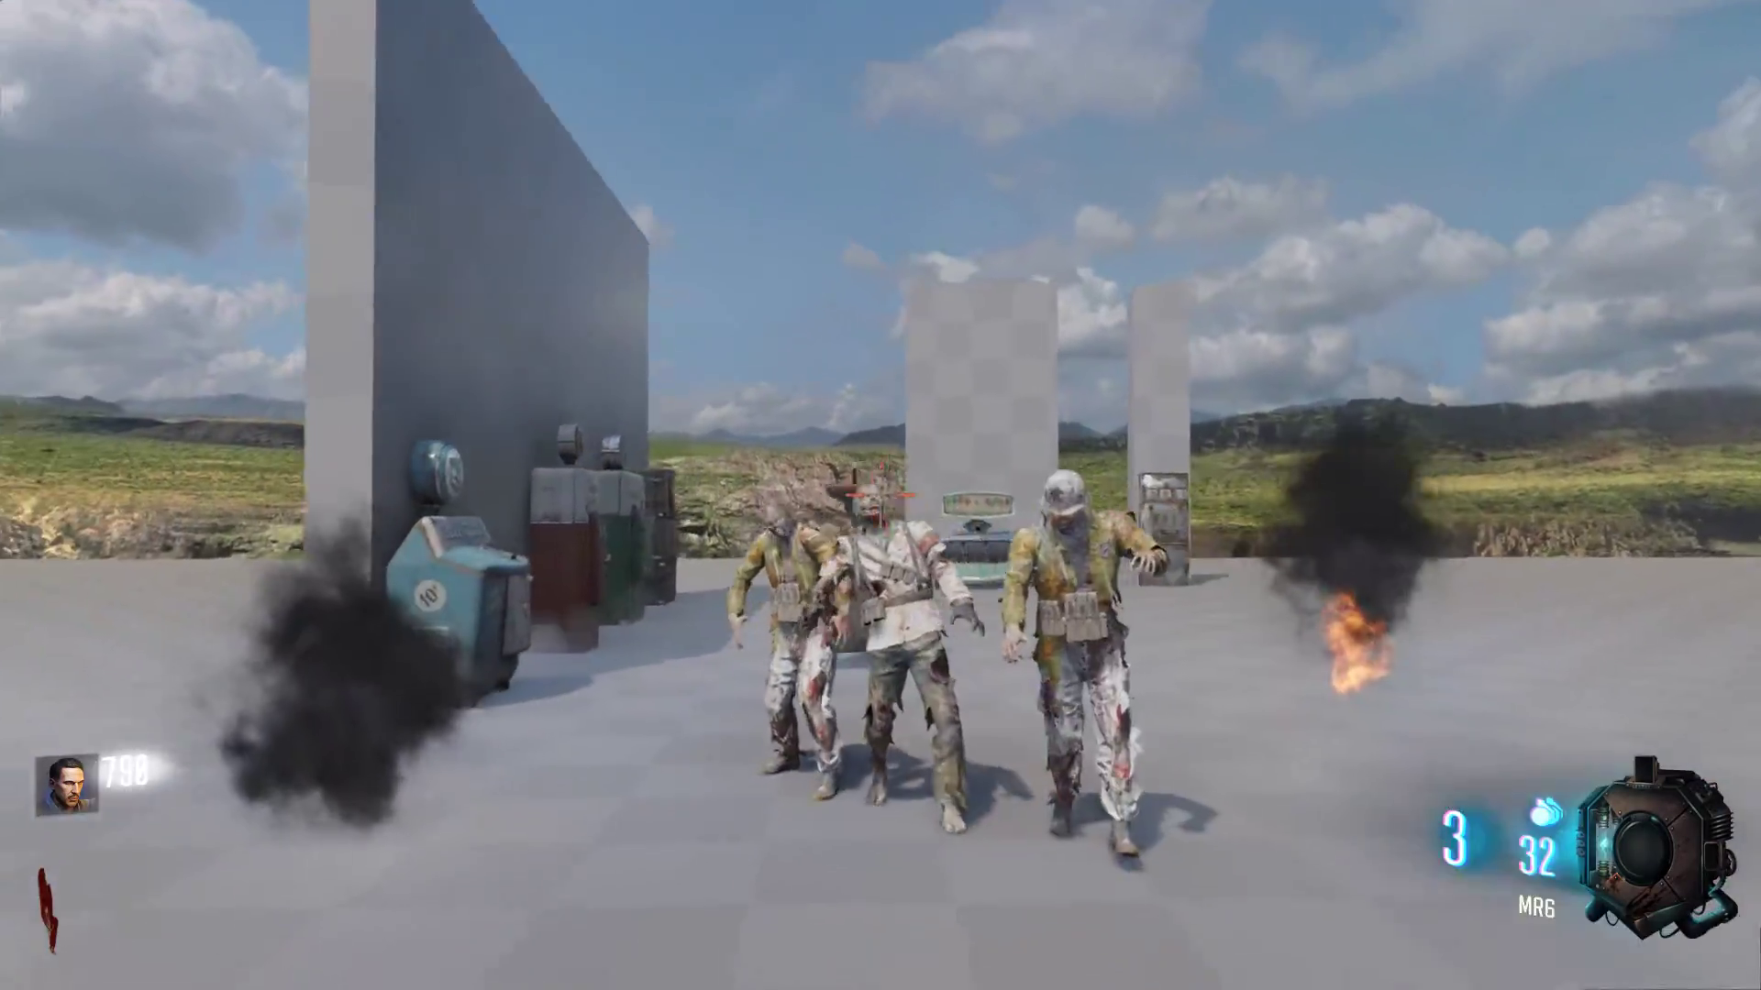
- Back away from the zombie group, throw a grenade at it, shoot towards the window block and reload the pistol
key(s)
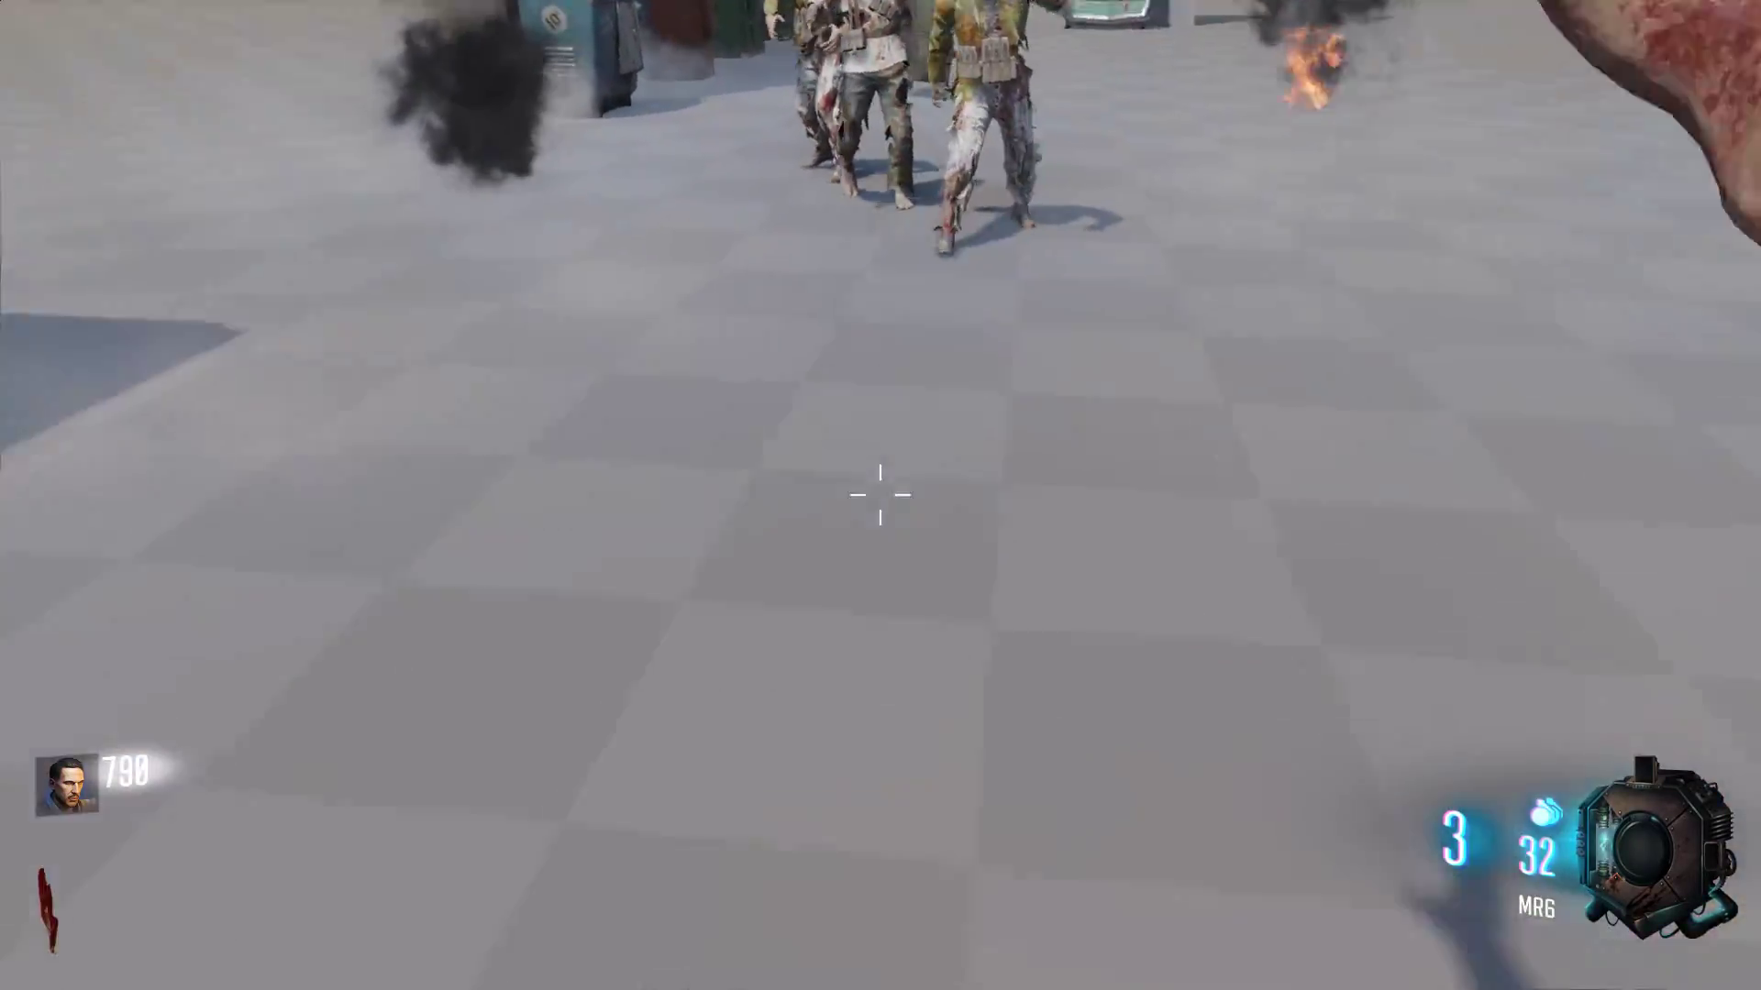
key(g)
key(r)
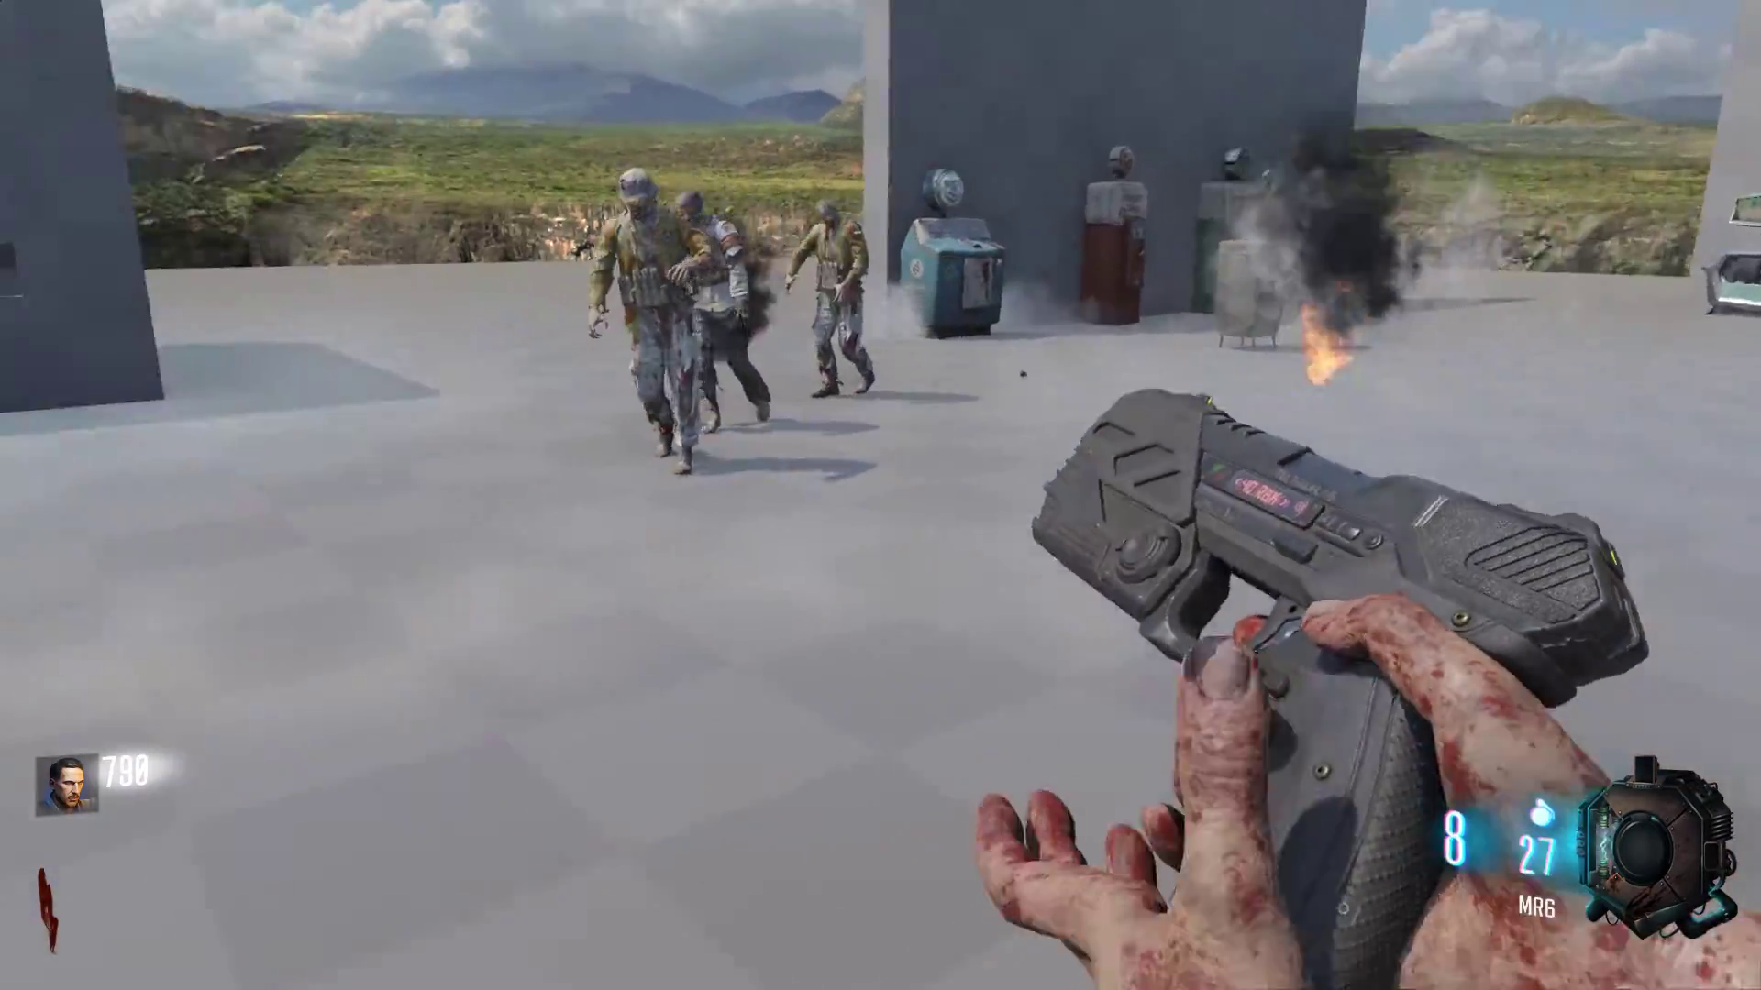
key(s)
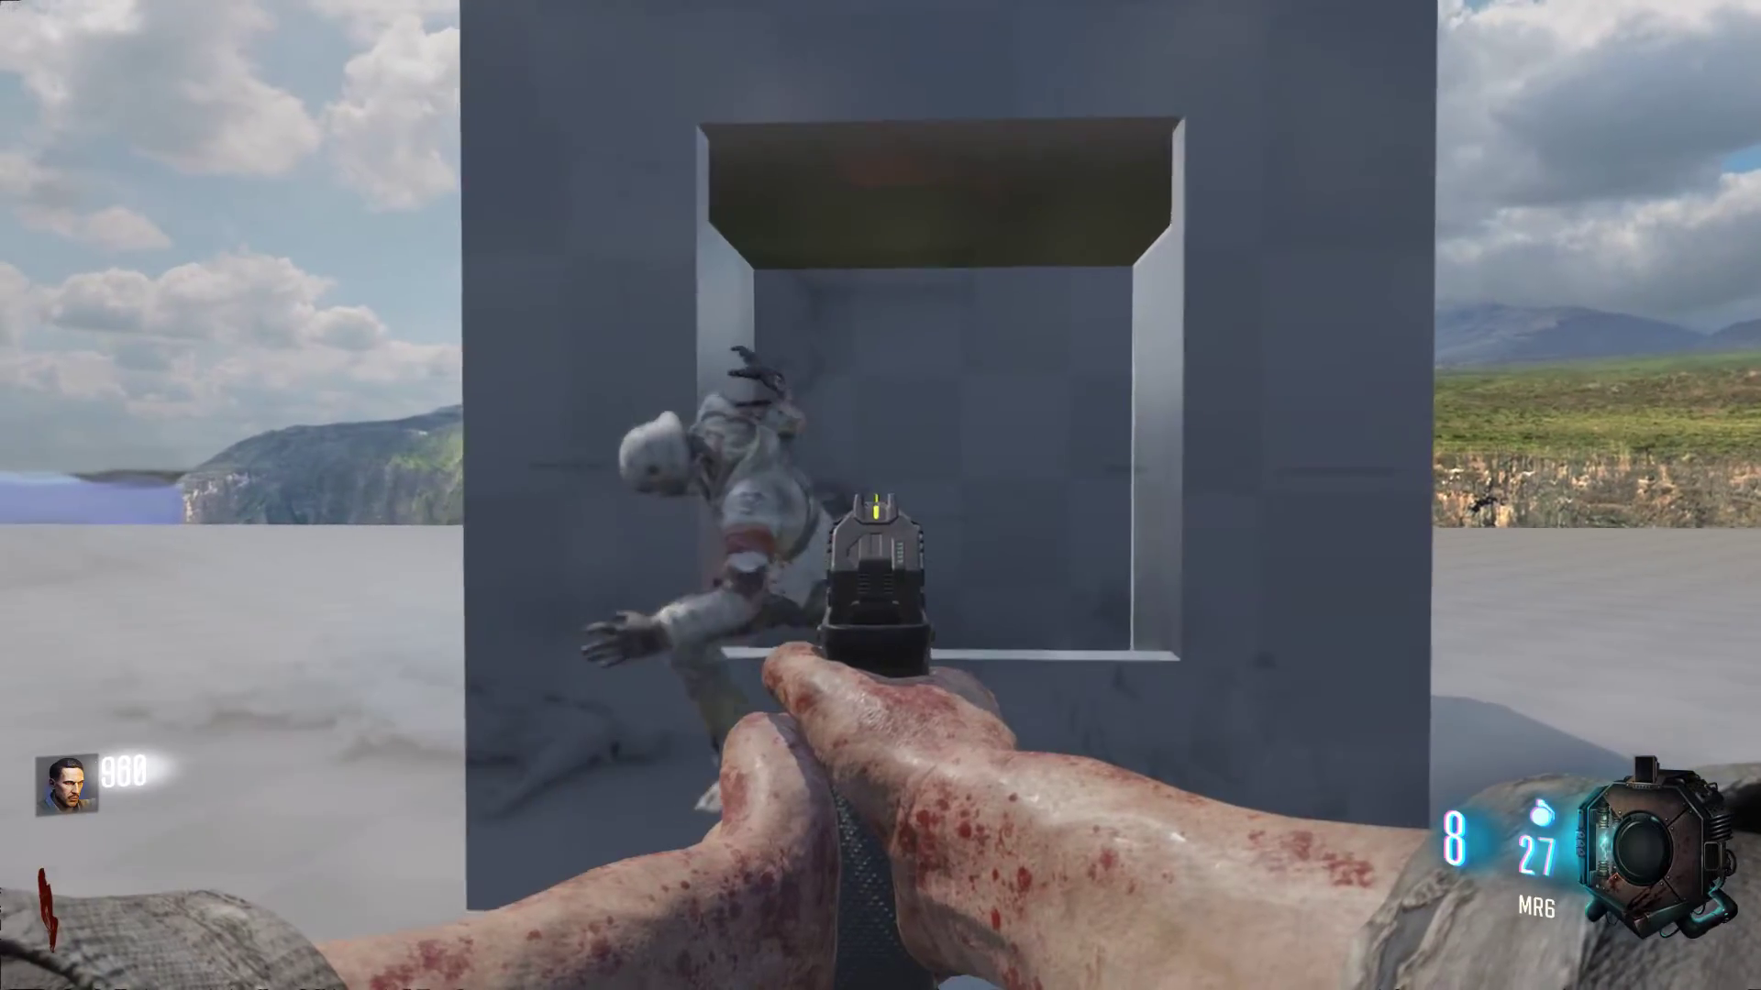
click(881, 495)
click(880, 495)
click(880, 496)
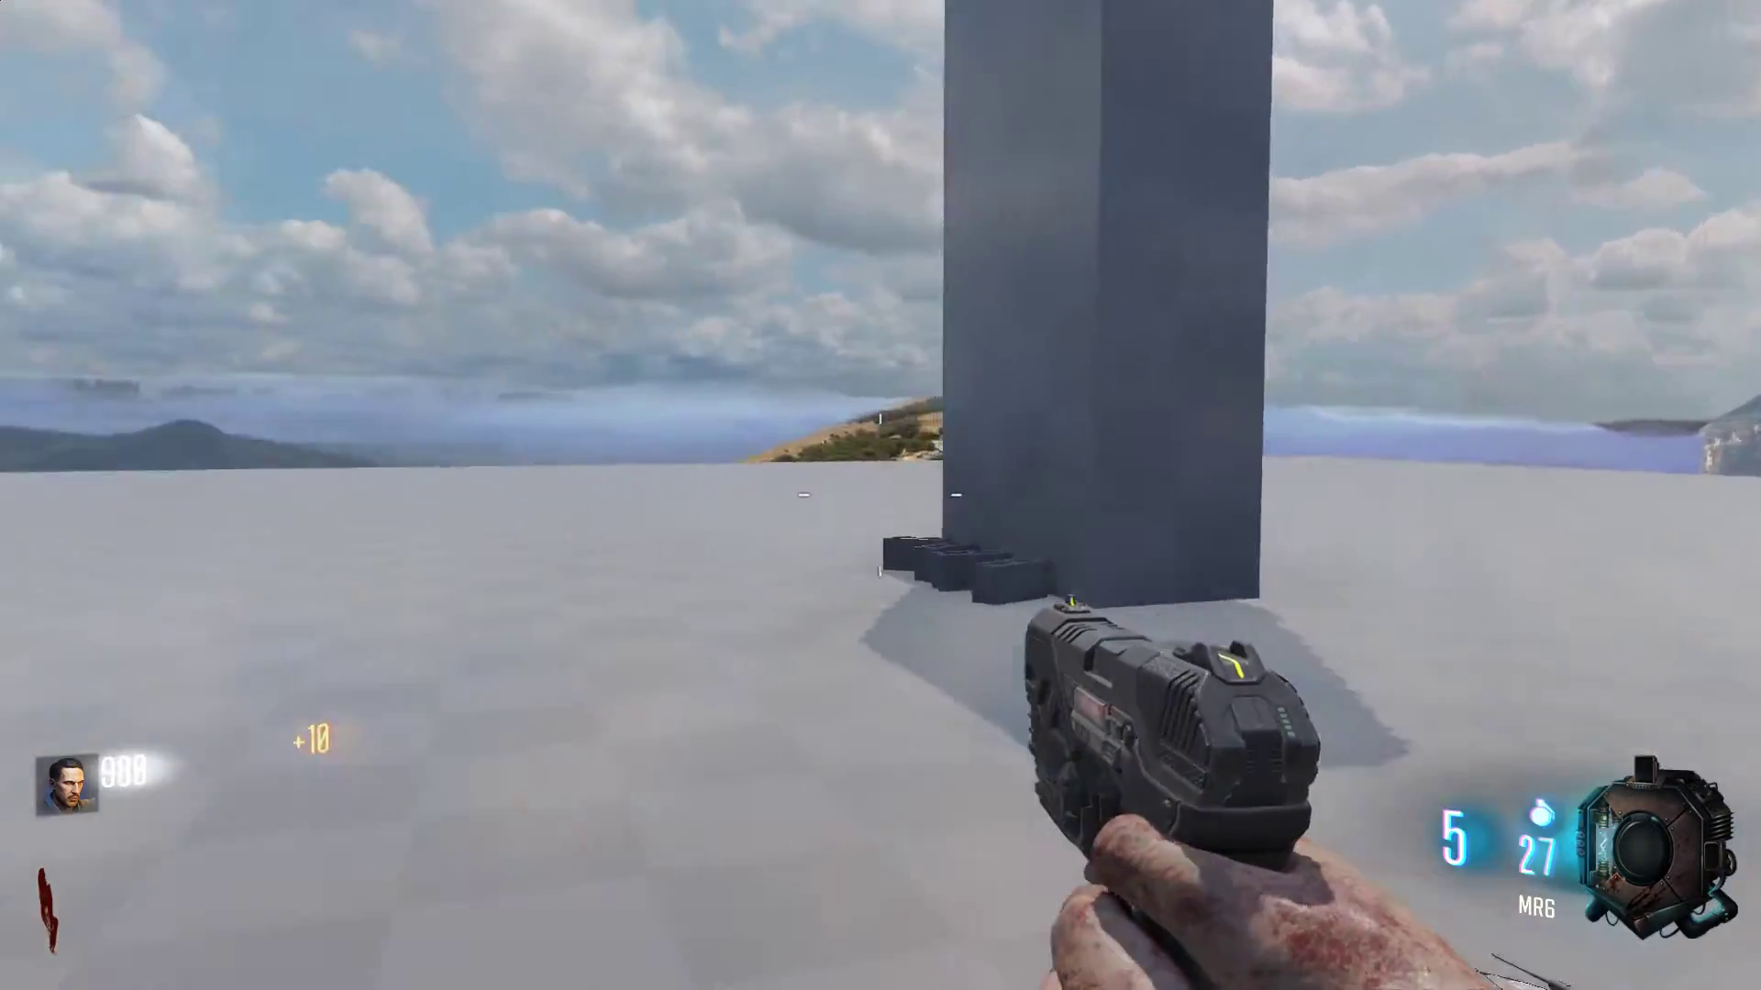
key(r)
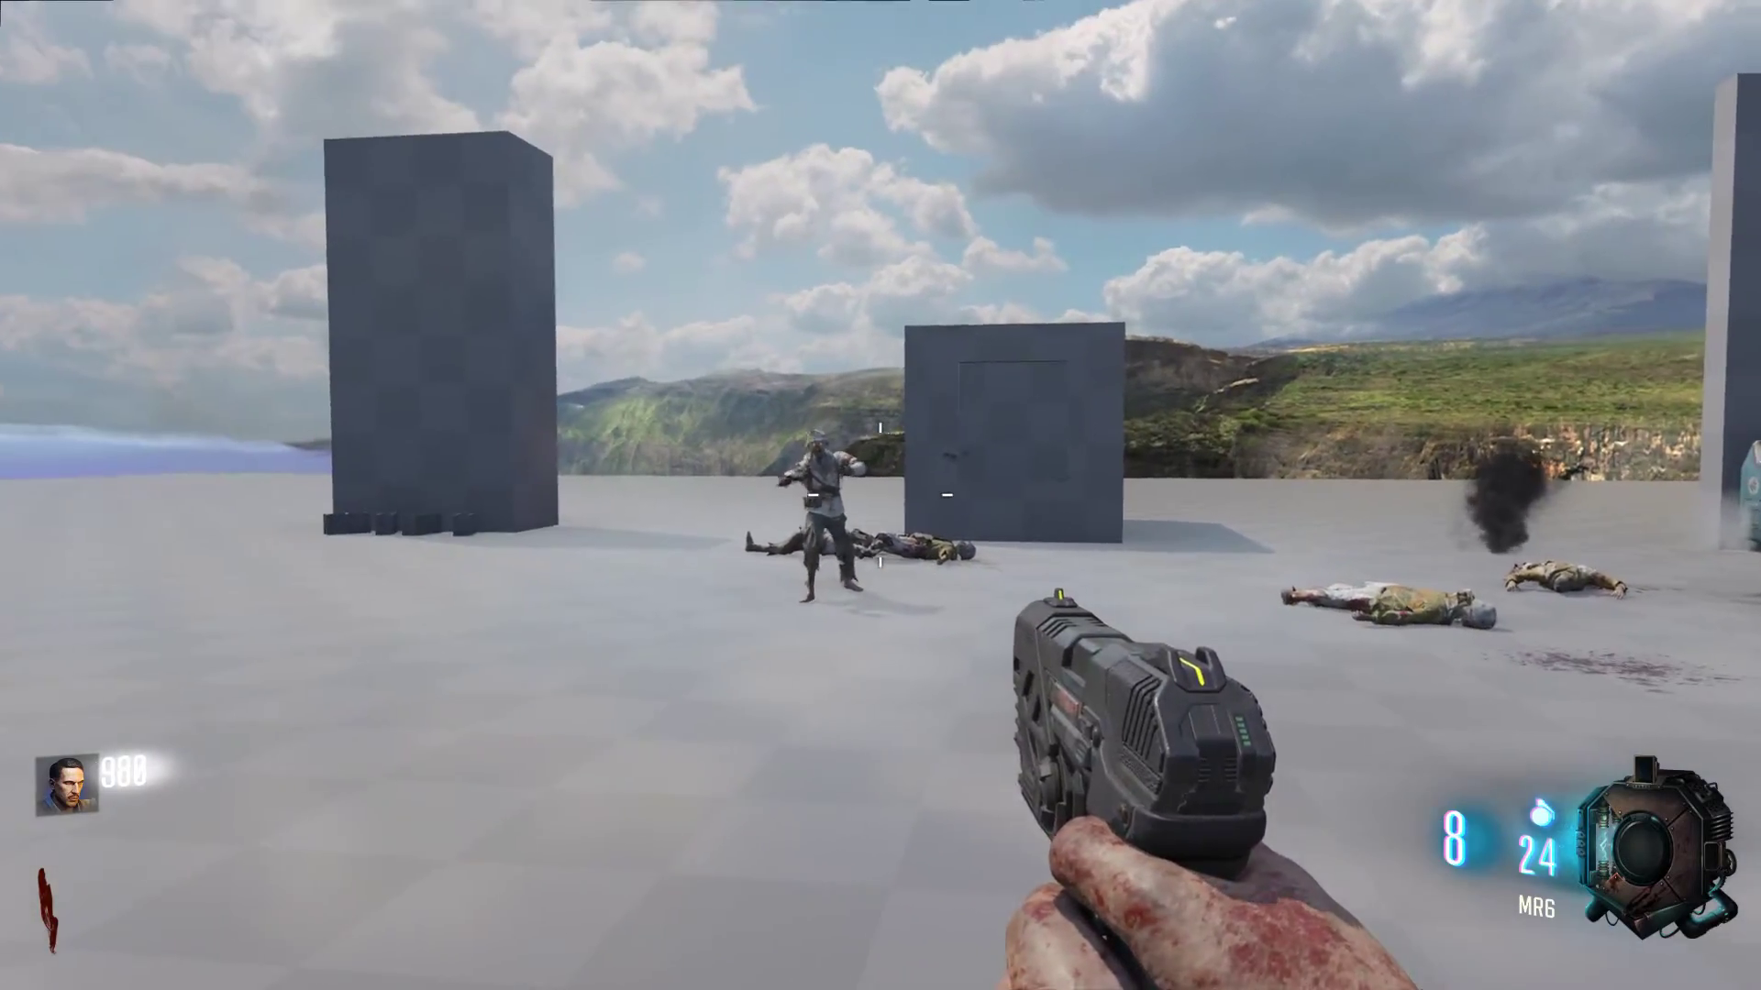
- Face the remaining zombie, kill it with aimed pistol shots and reload
key(shift+w)
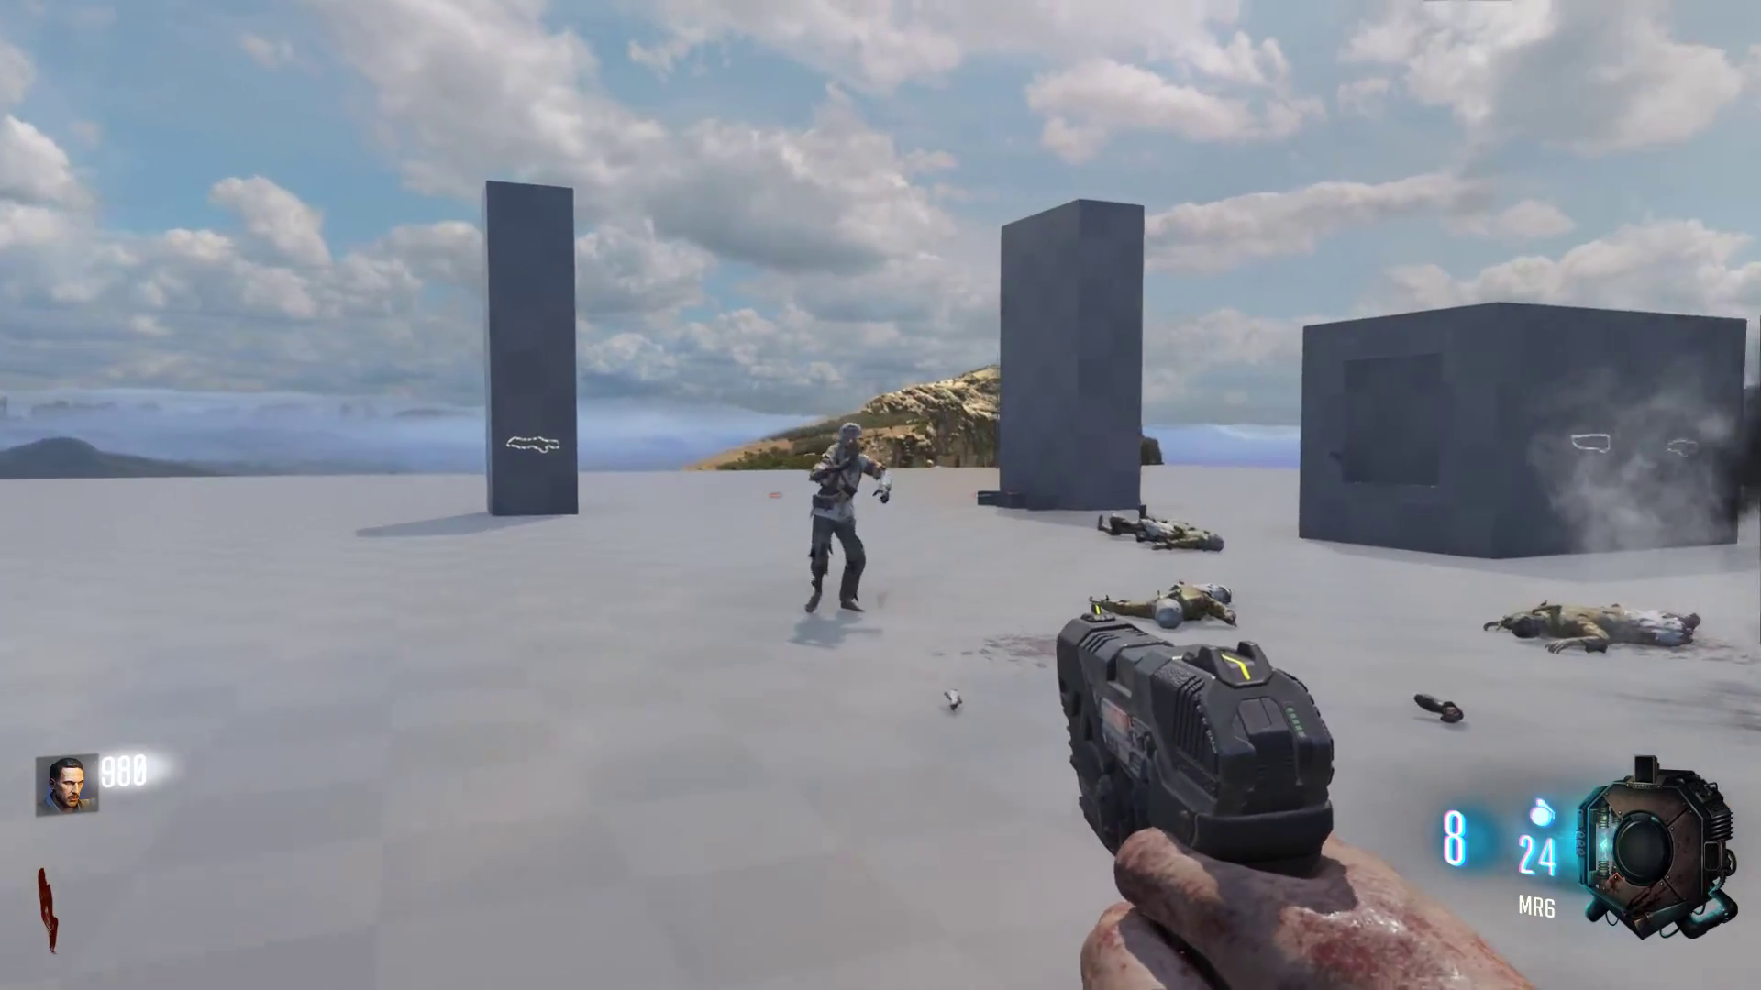
key(w)
right_click(881, 495)
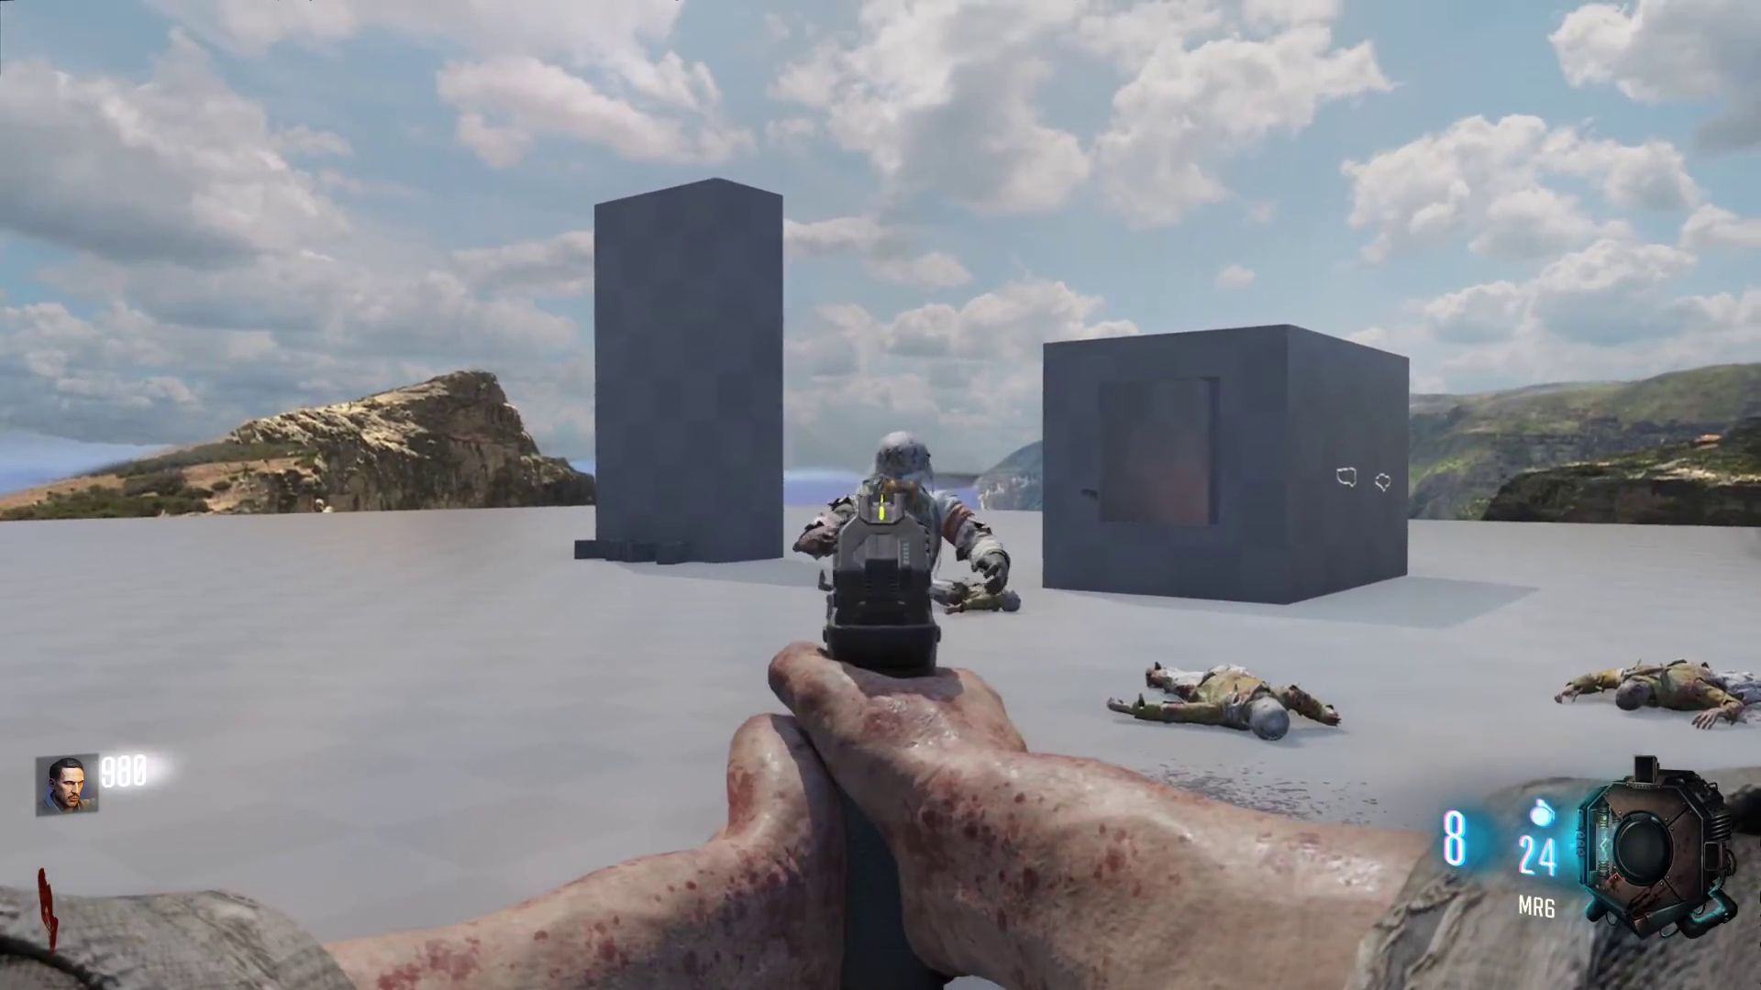
click(880, 495)
click(880, 495)
click(881, 495)
click(880, 495)
click(881, 495)
click(881, 496)
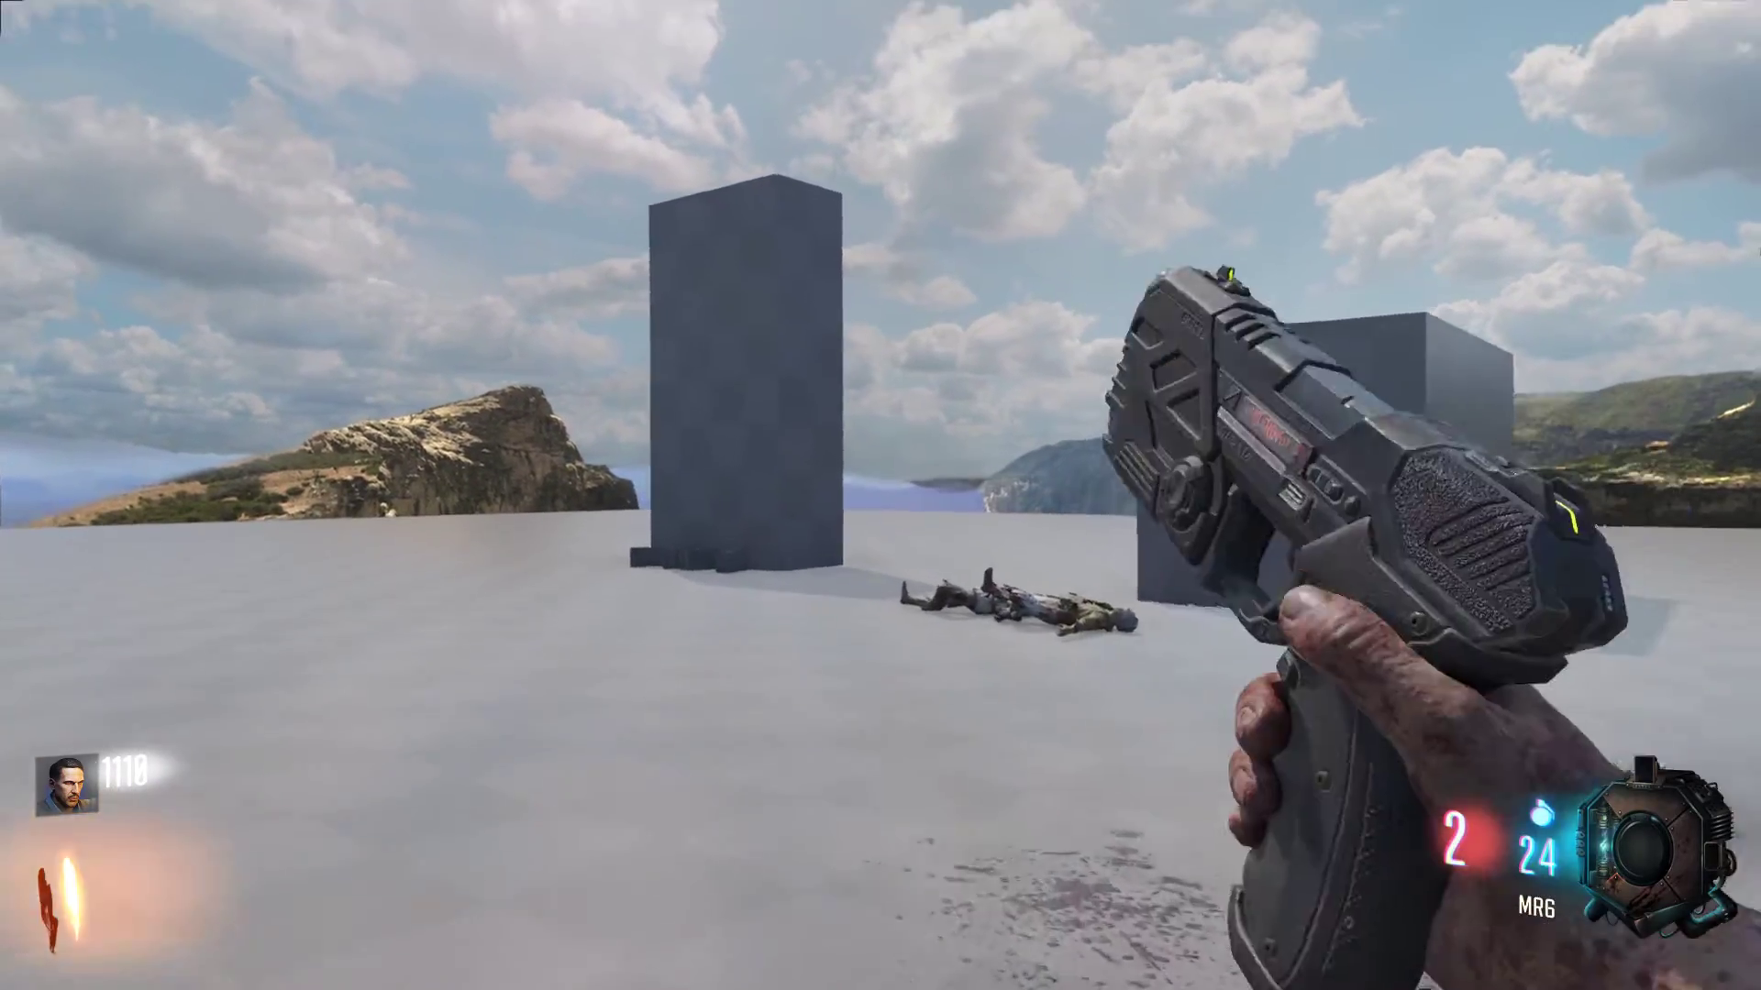
key(r)
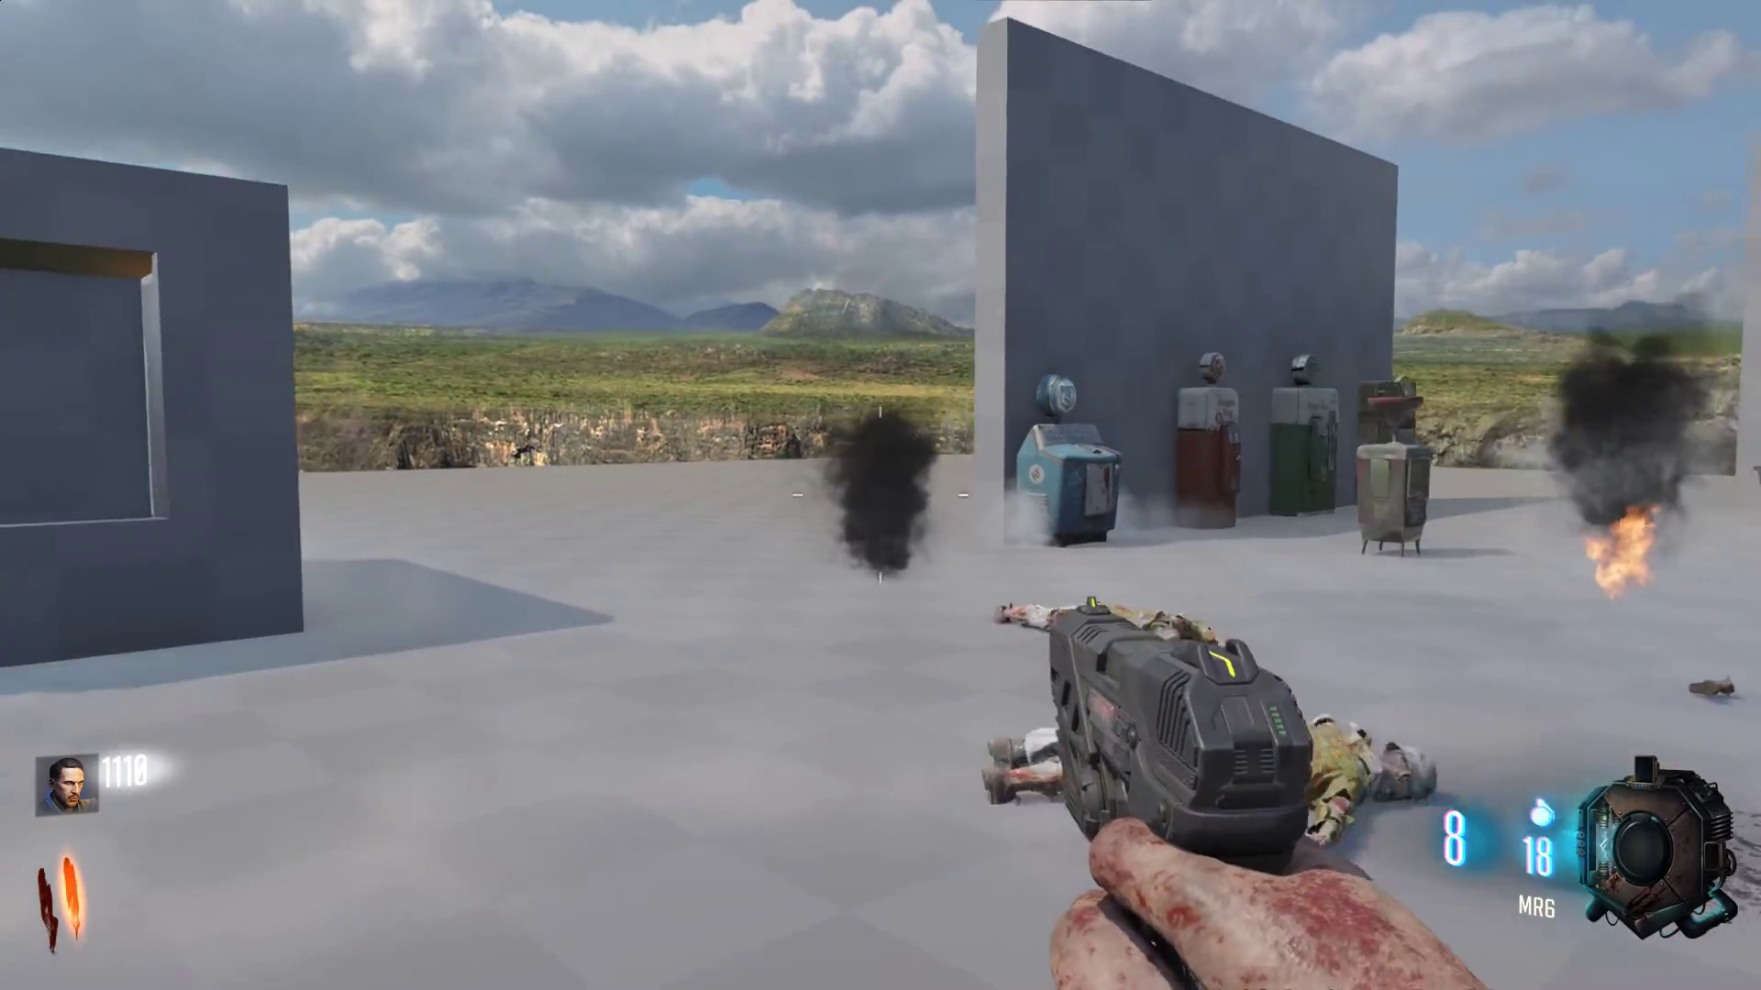
- Go to the block with the wall weapons and examine the bowie knife outline beside the neighbouring gun outline
key(w)
key(shift)
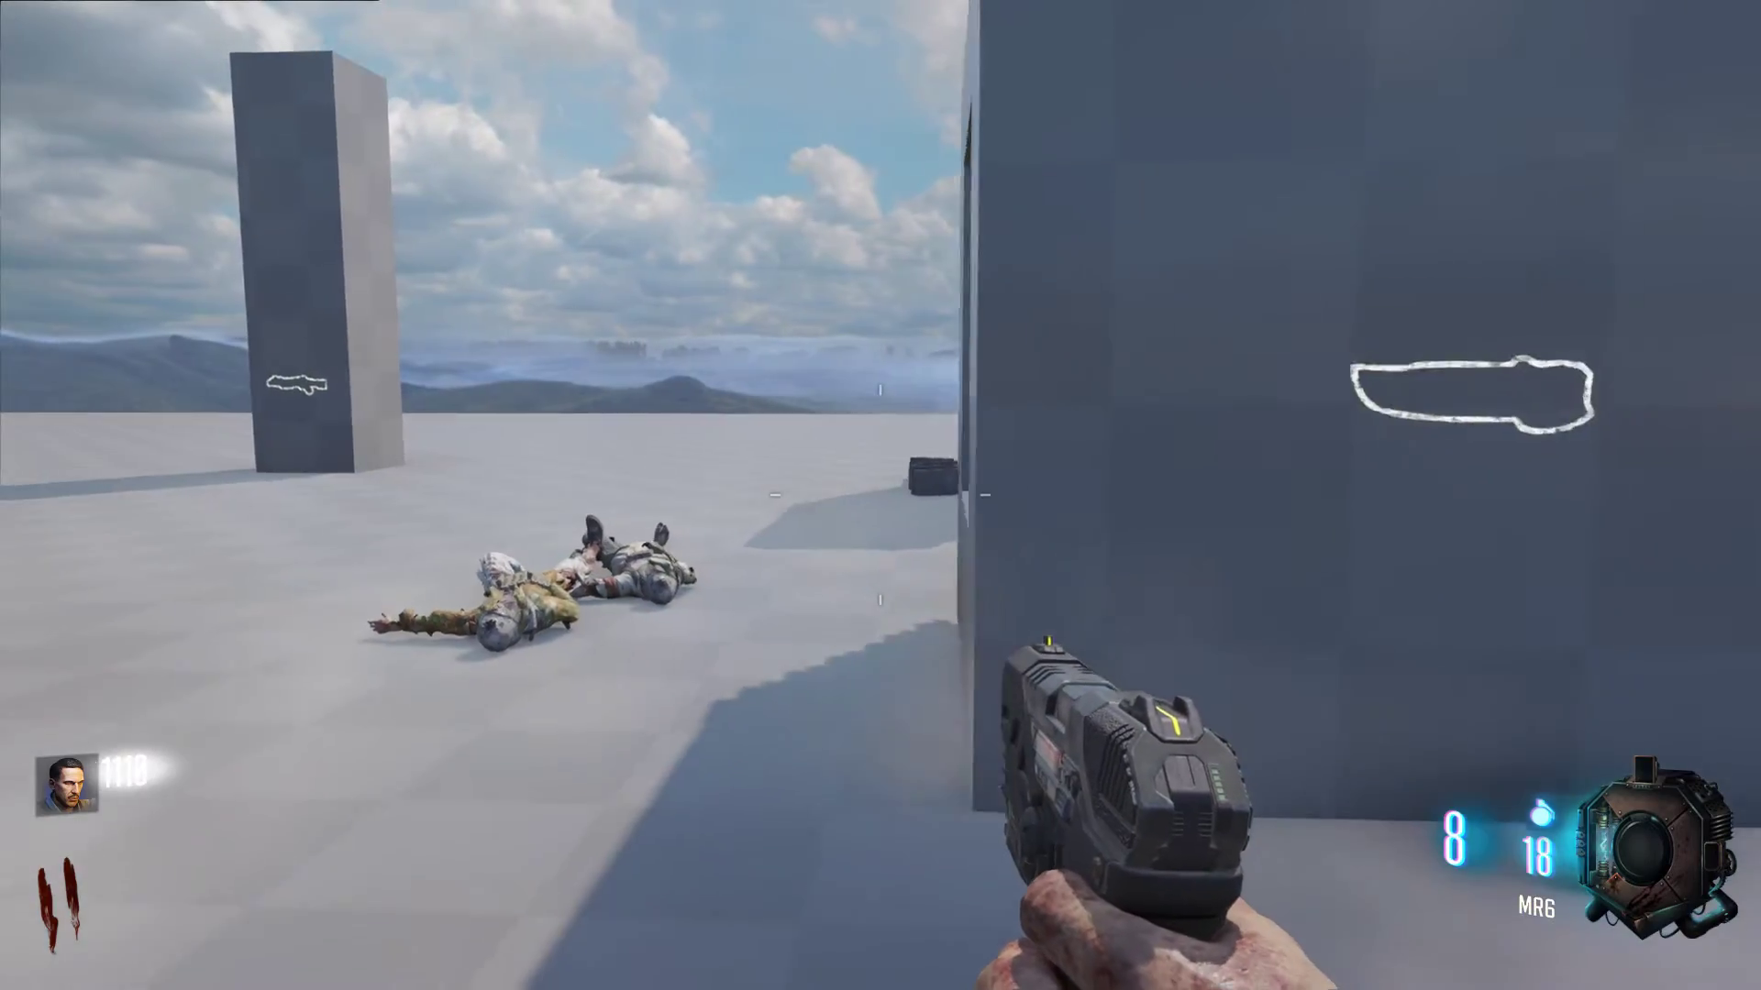
key(s)
key(d)
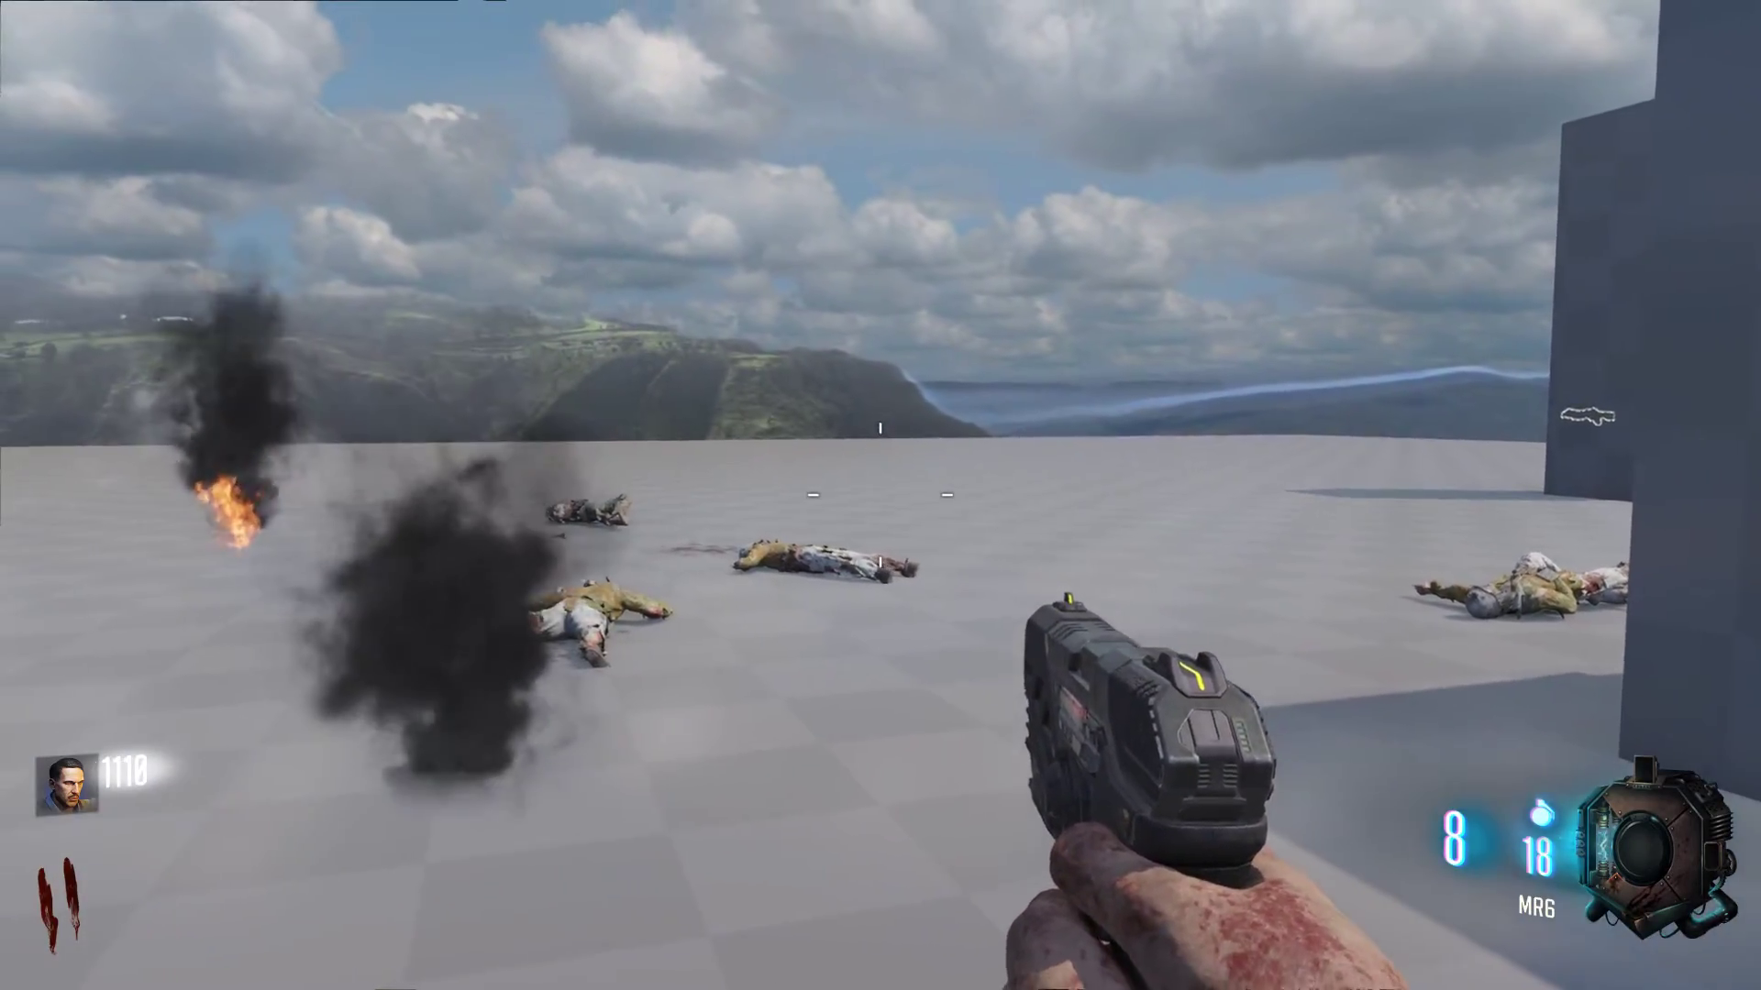
key(w)
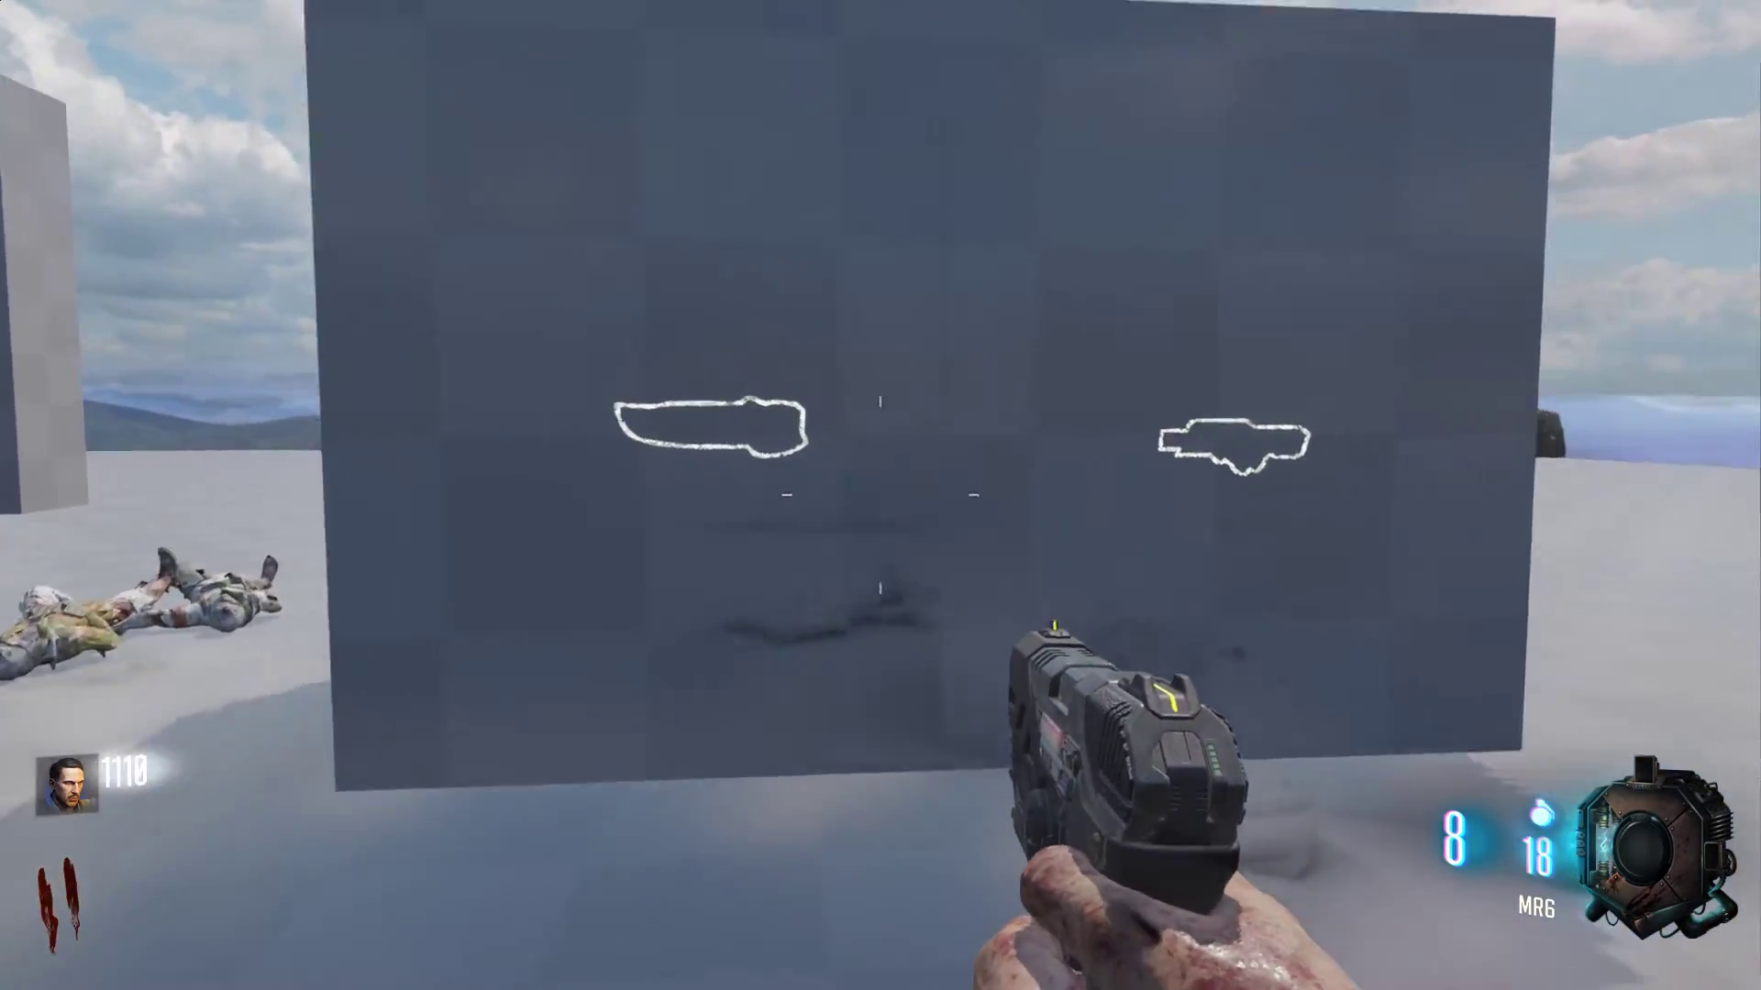
key(w)
key(shift+w)
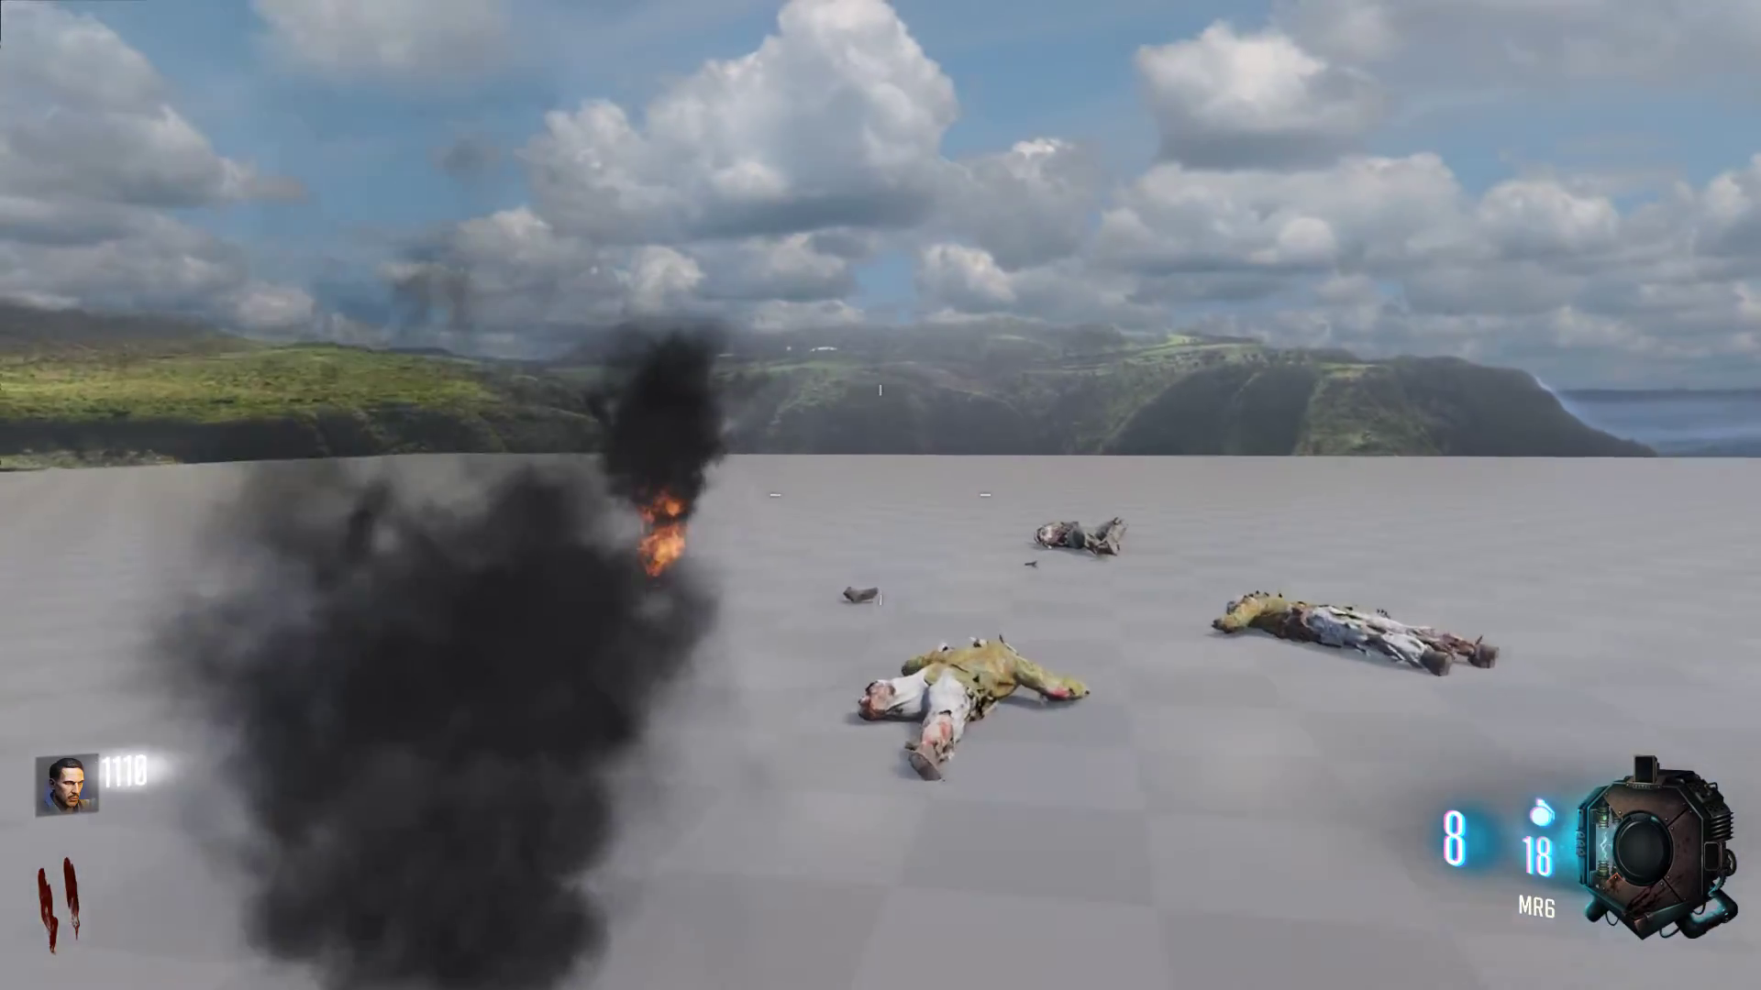
- Run past the perk machines to the wall-gun column and shoot the approaching zombie with aimed pistol fire
key(shift+w)
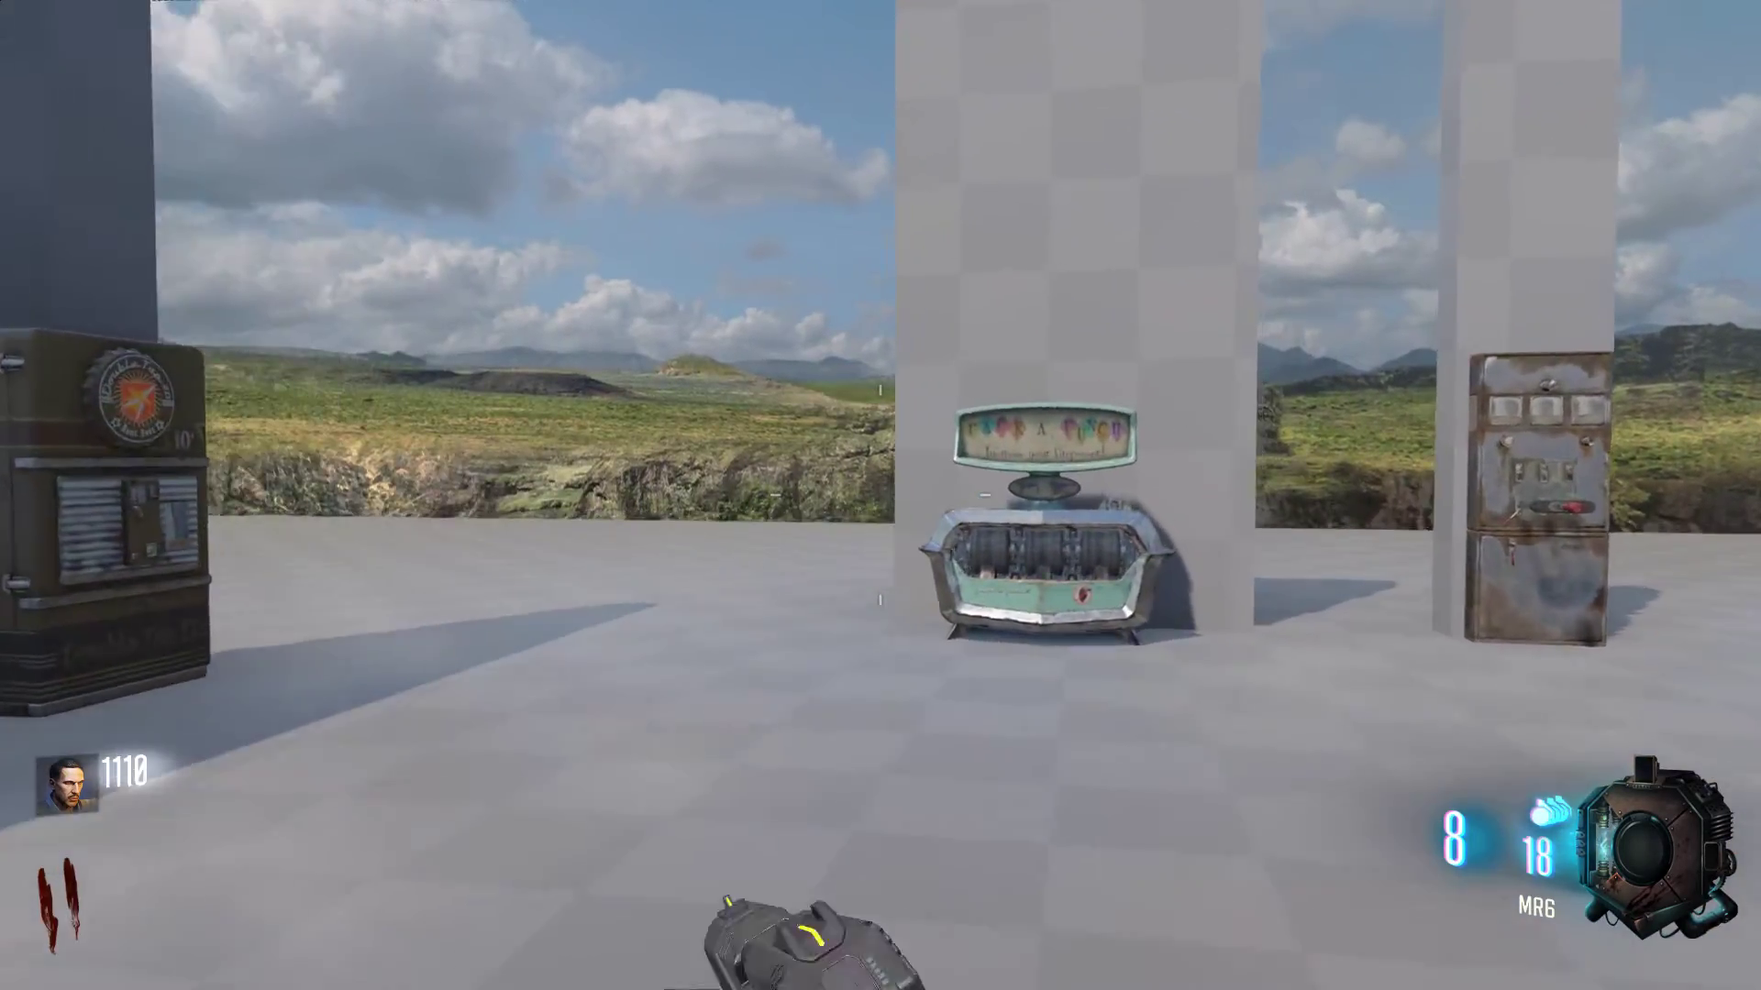
key(w)
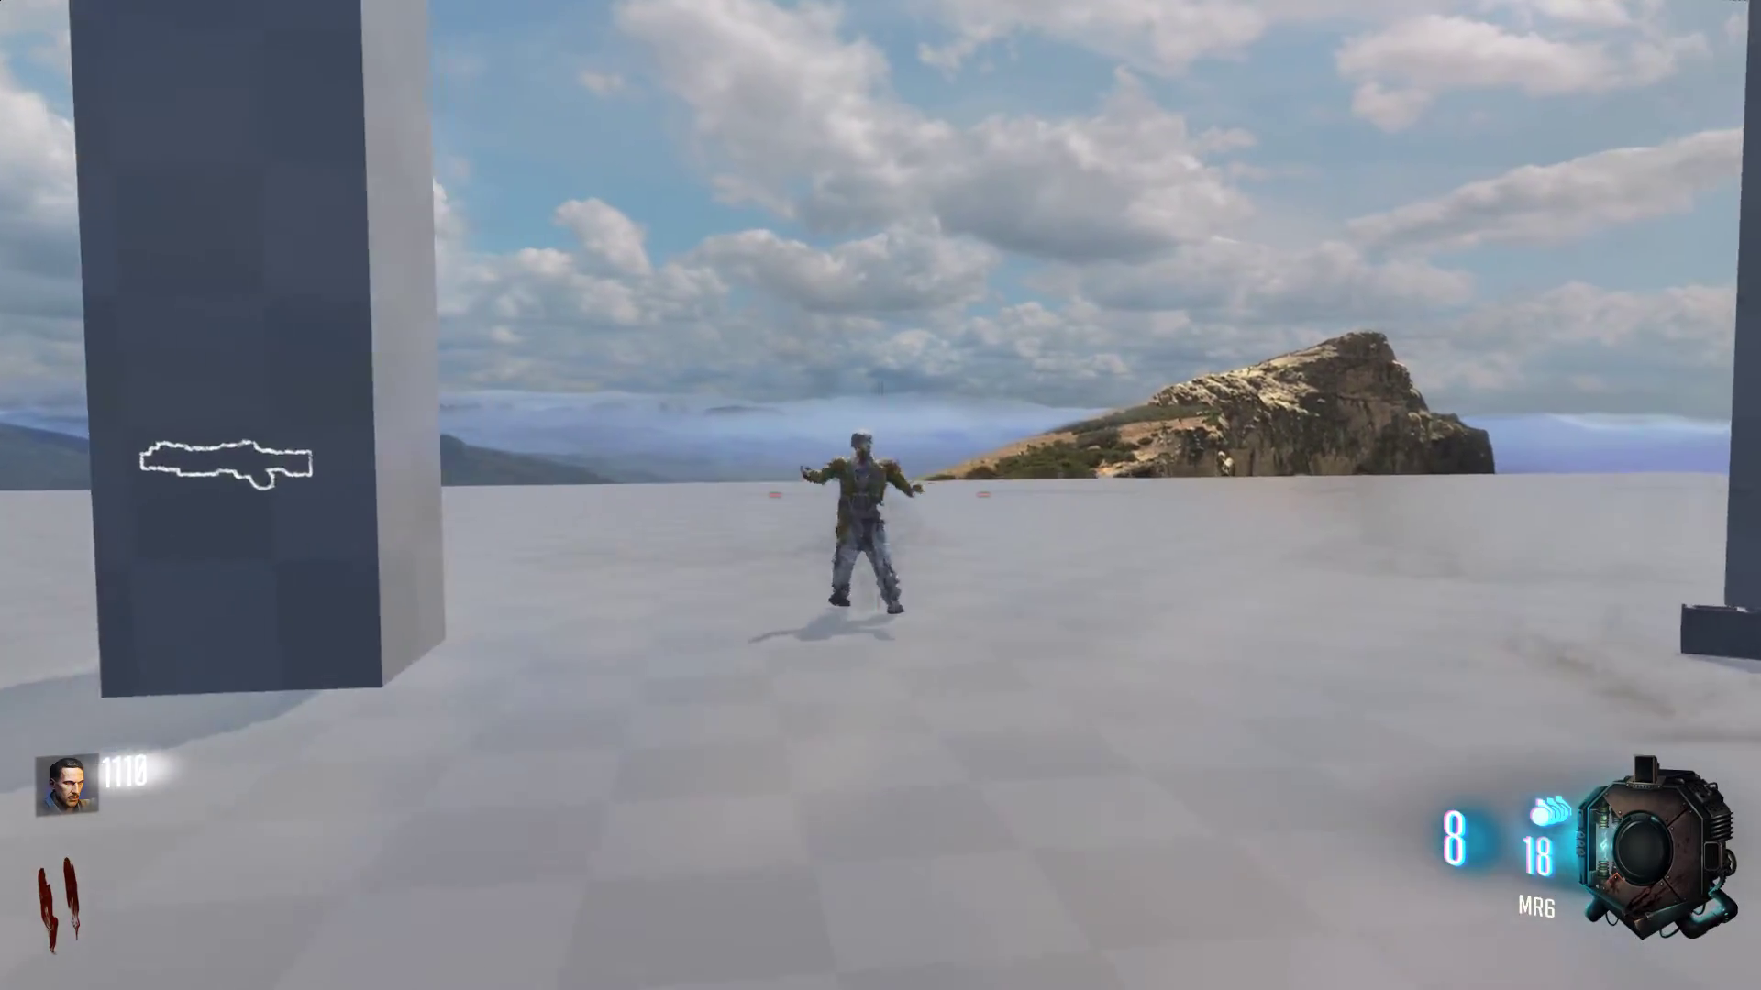
key(w)
right_click(879, 495)
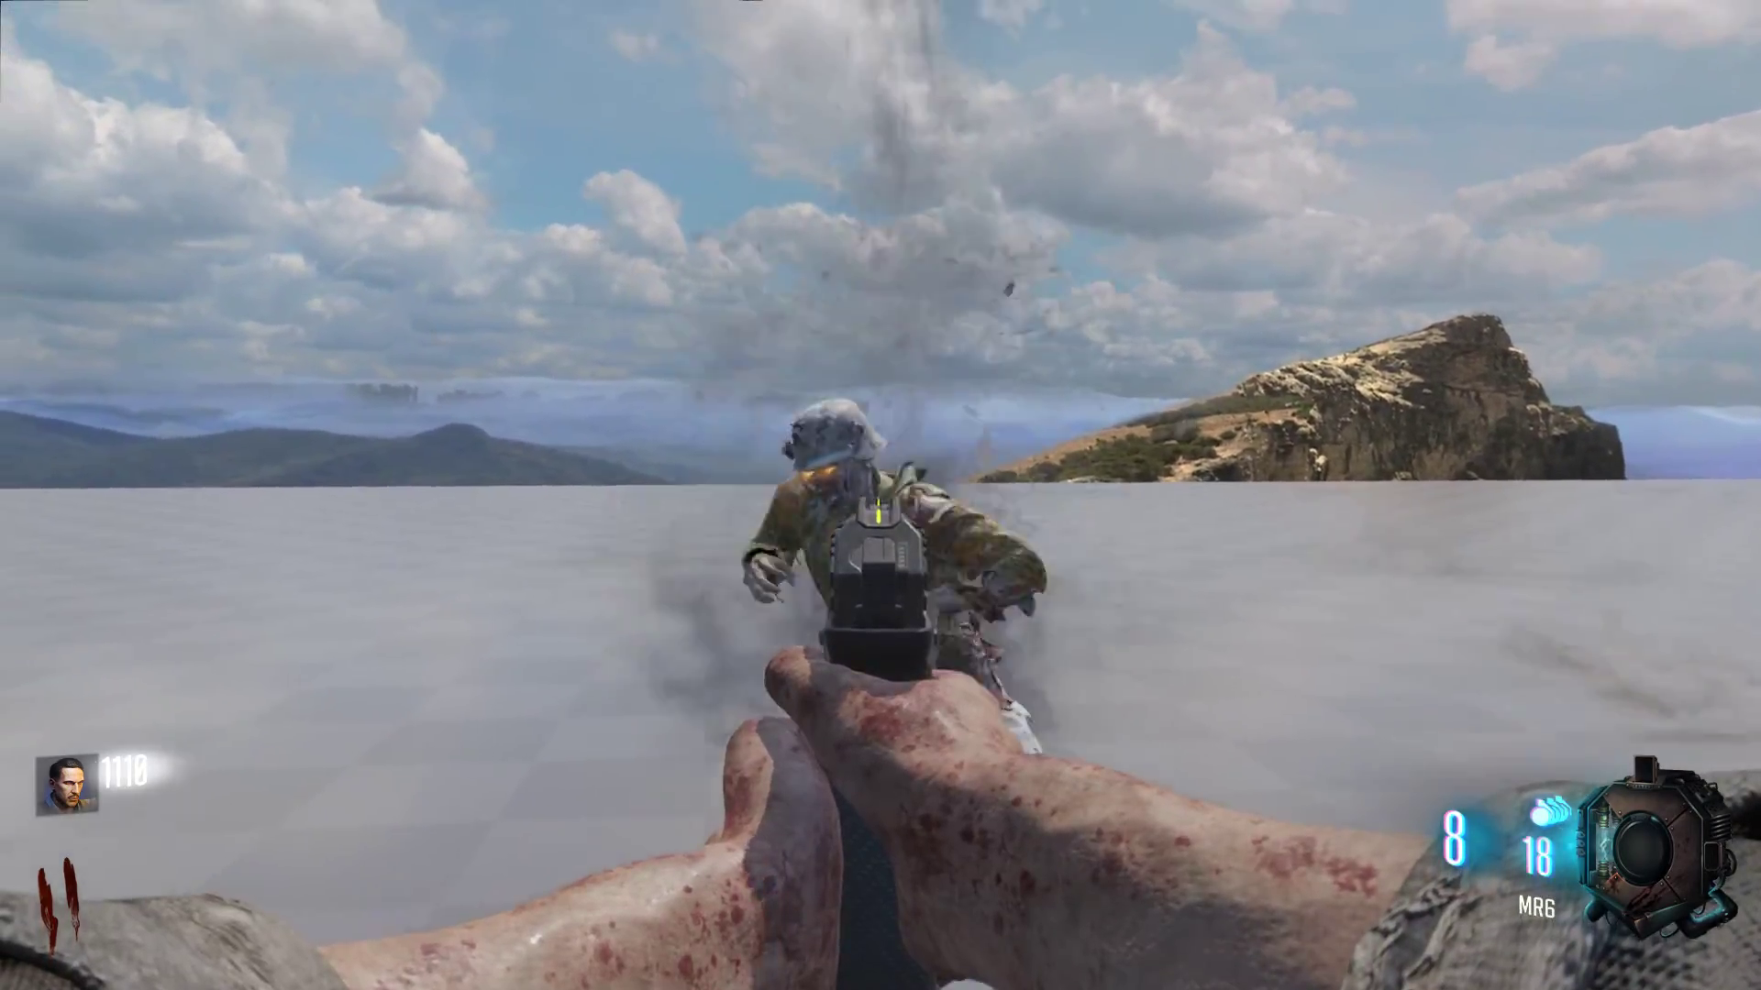
click(879, 495)
click(879, 496)
click(879, 495)
click(880, 495)
click(880, 495)
click(881, 496)
click(880, 496)
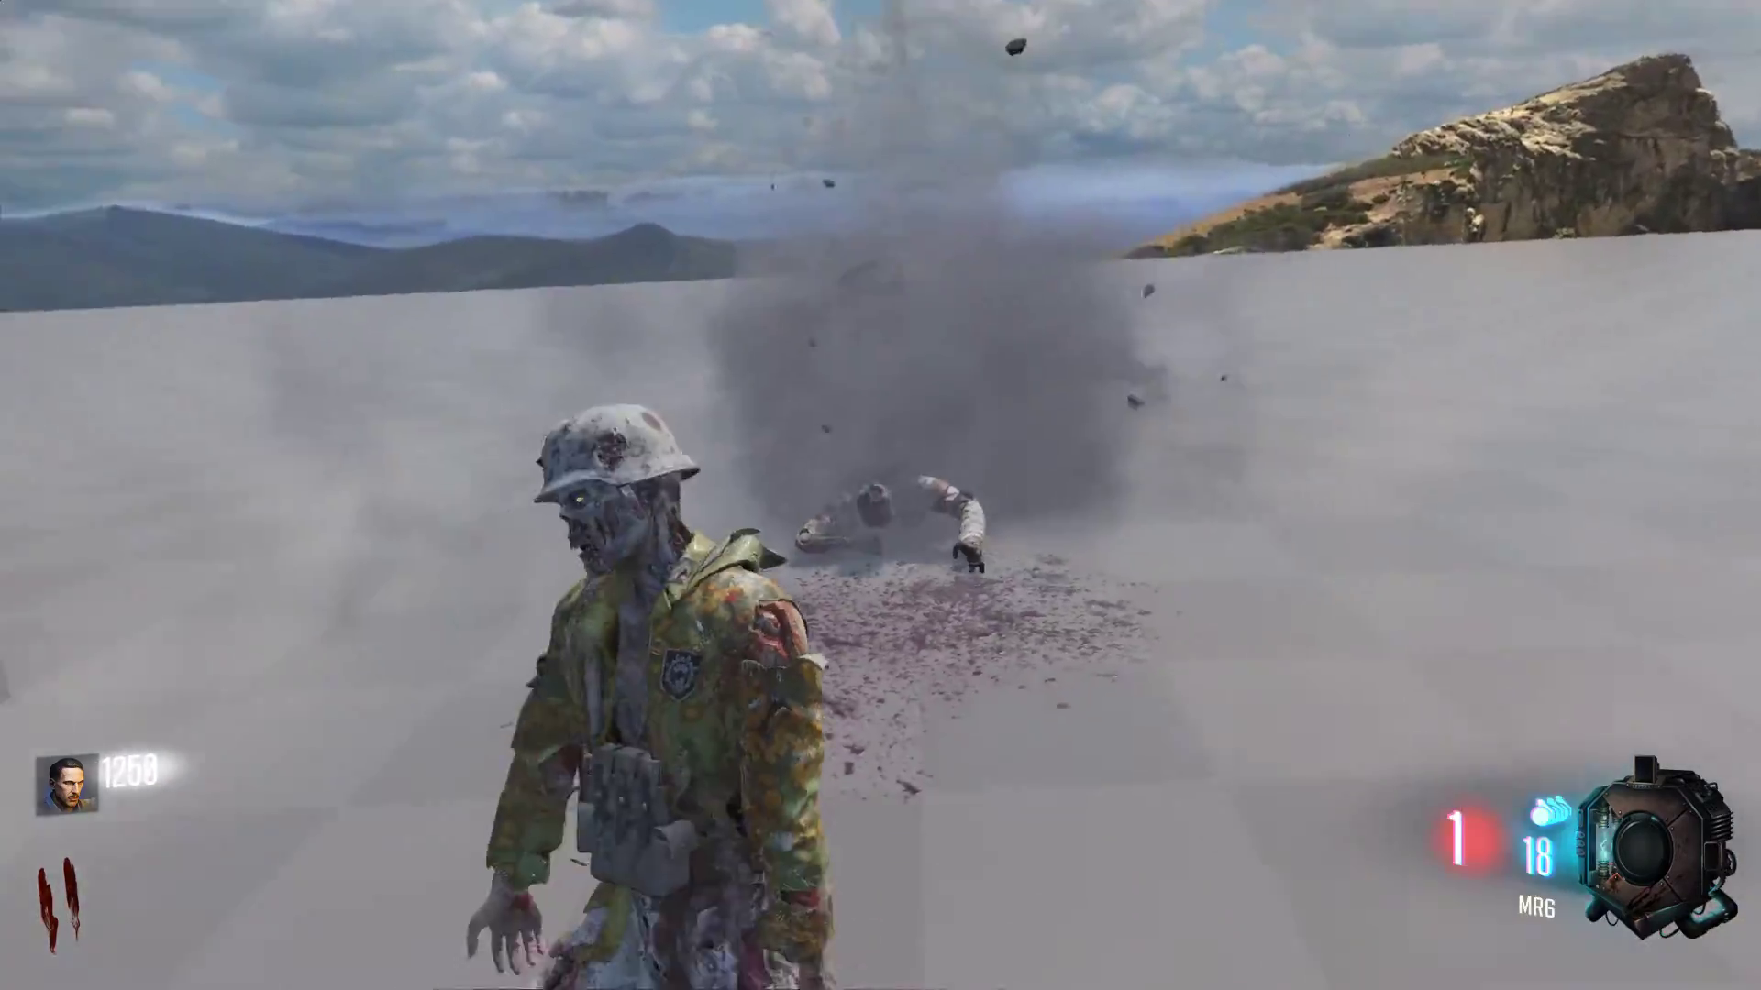
- Melee the helmeted zombie at close range and fire aimed pistol shots at the zombies near the perk machines
key(w)
key(v)
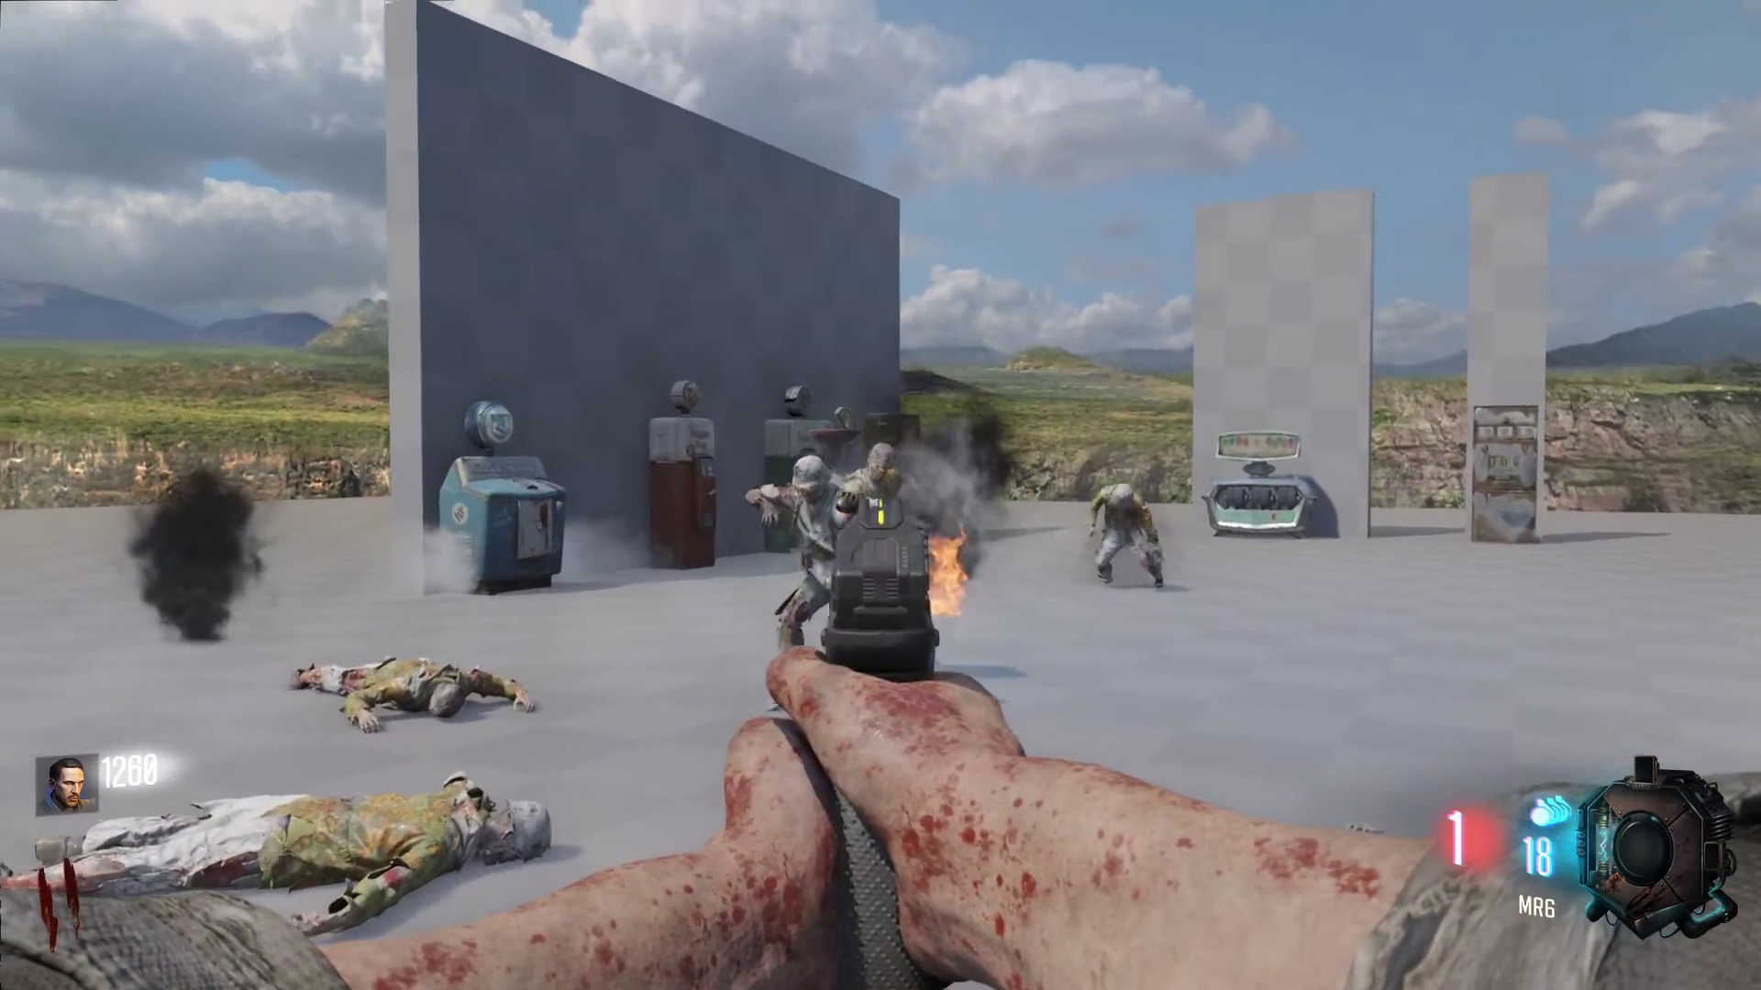
click(880, 495)
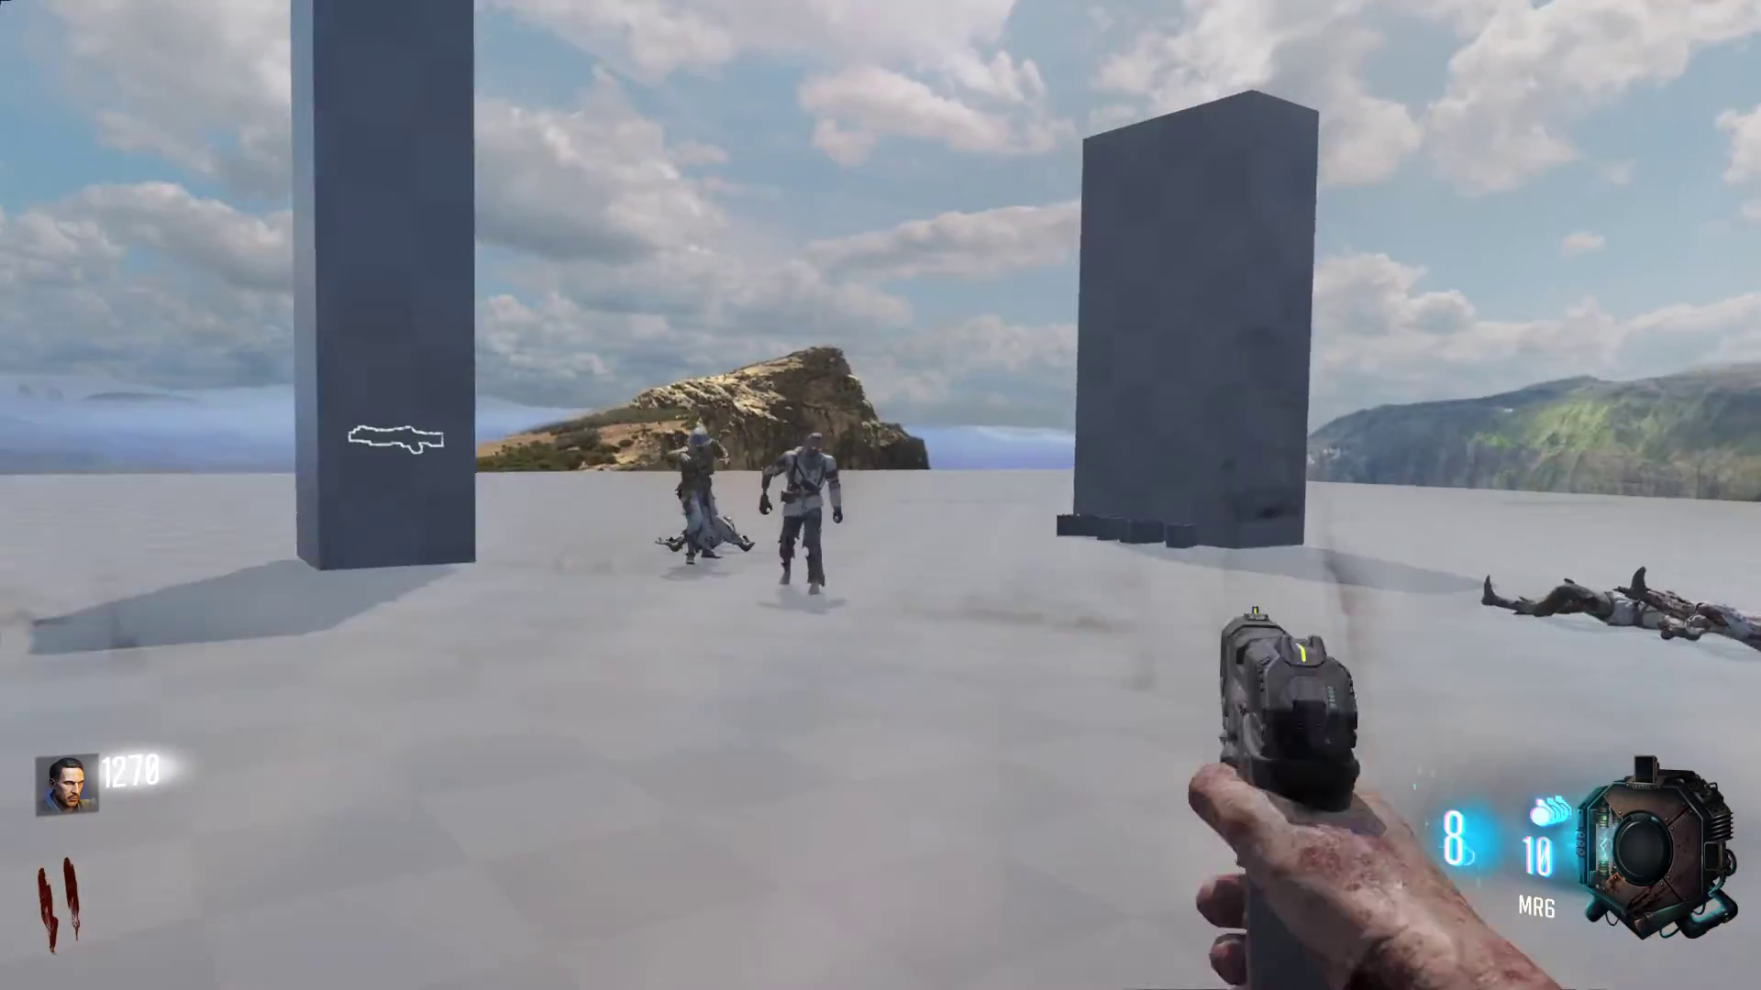
- Approach the next zombies, shoot the nearest one with the pistol while backing away, and finish with a melee attack
key(w)
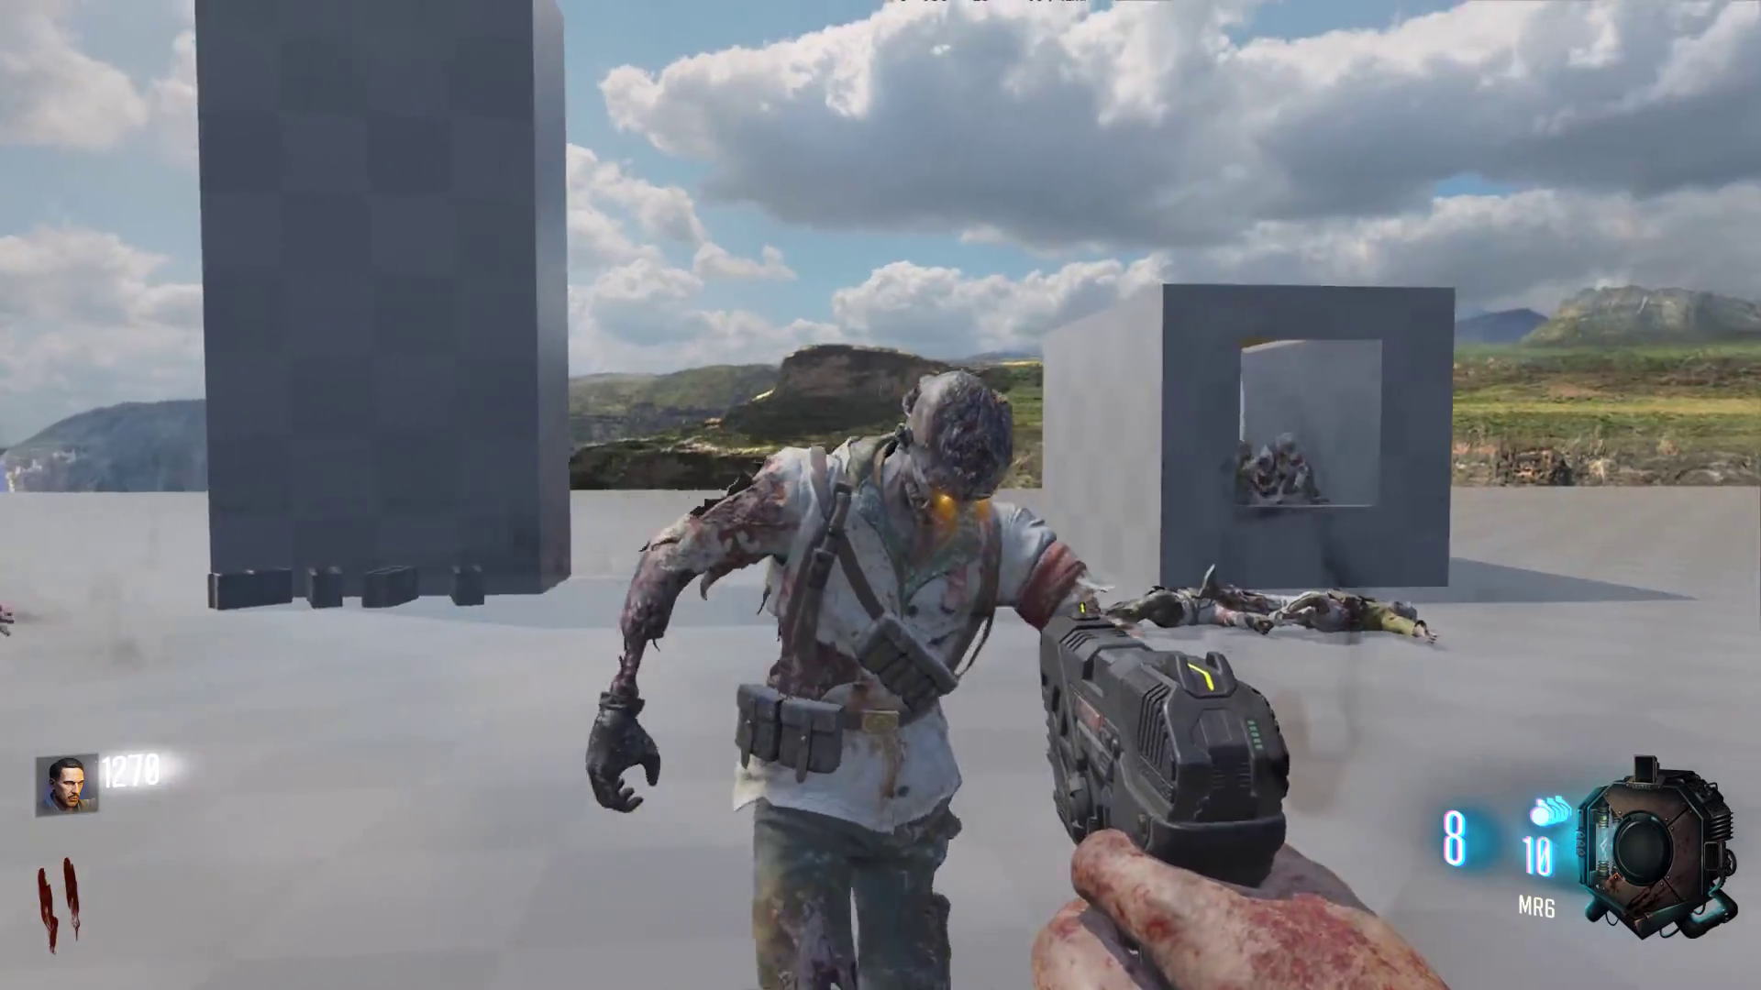
click(880, 496)
click(880, 495)
key(s)
click(880, 495)
click(881, 495)
click(880, 495)
click(880, 495)
click(880, 496)
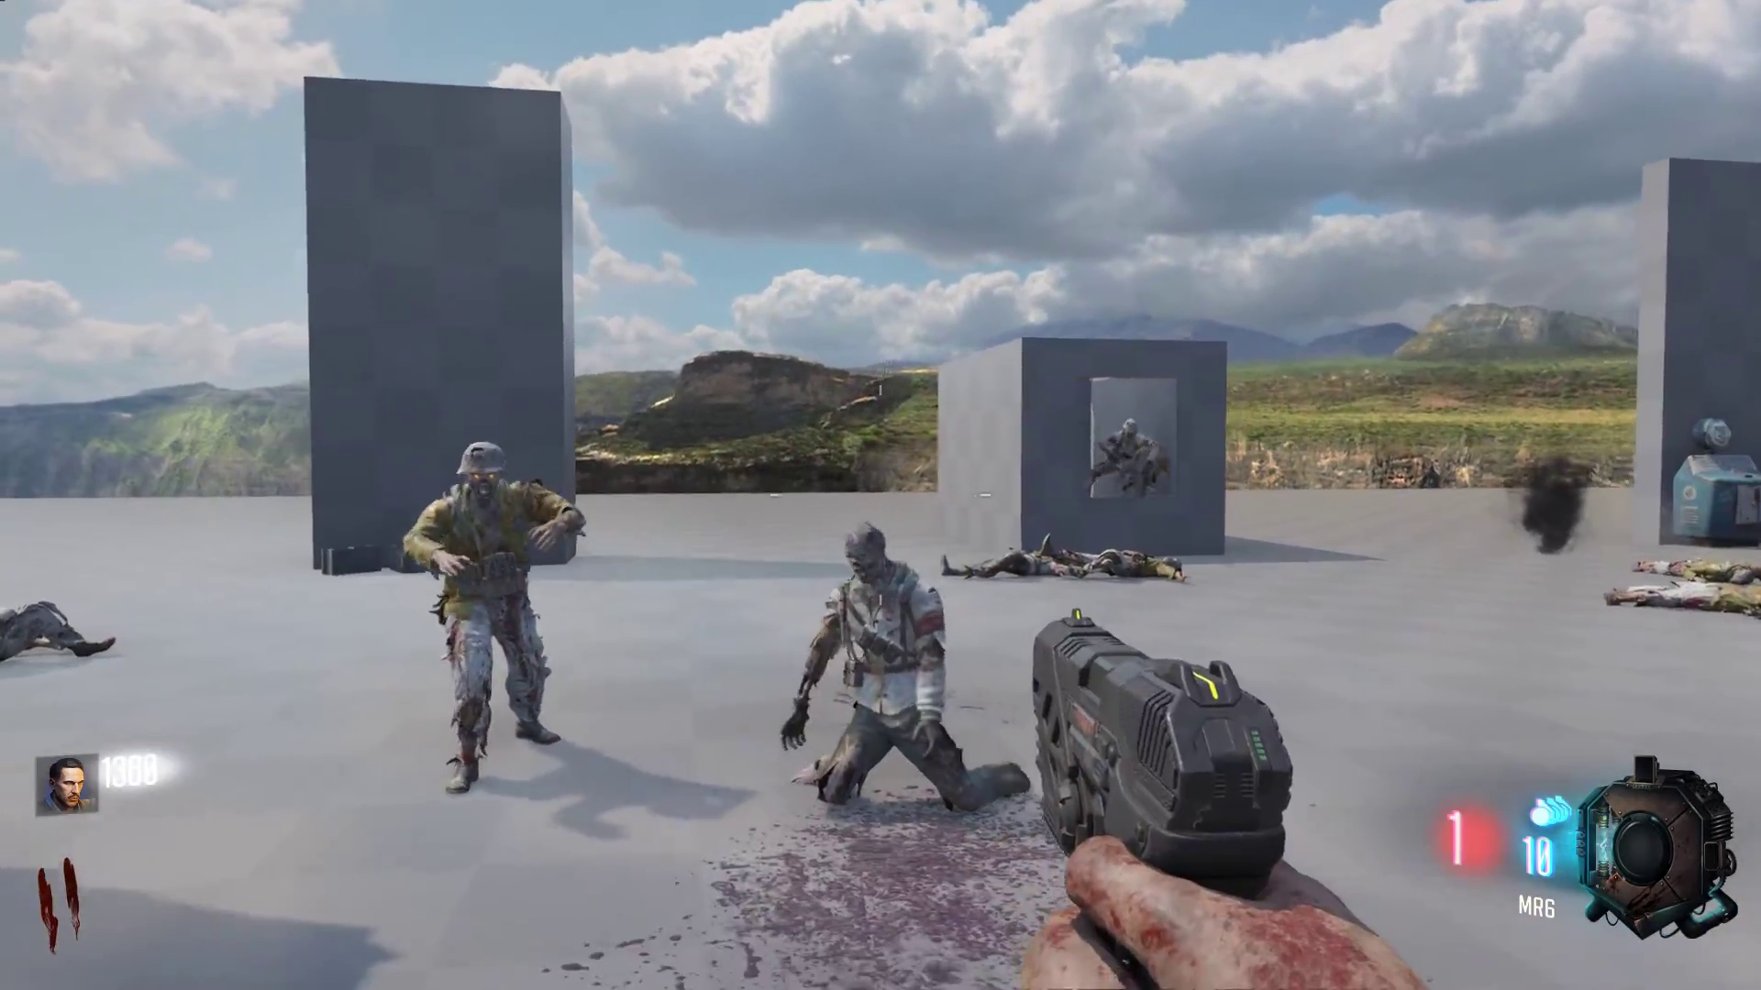
key(v)
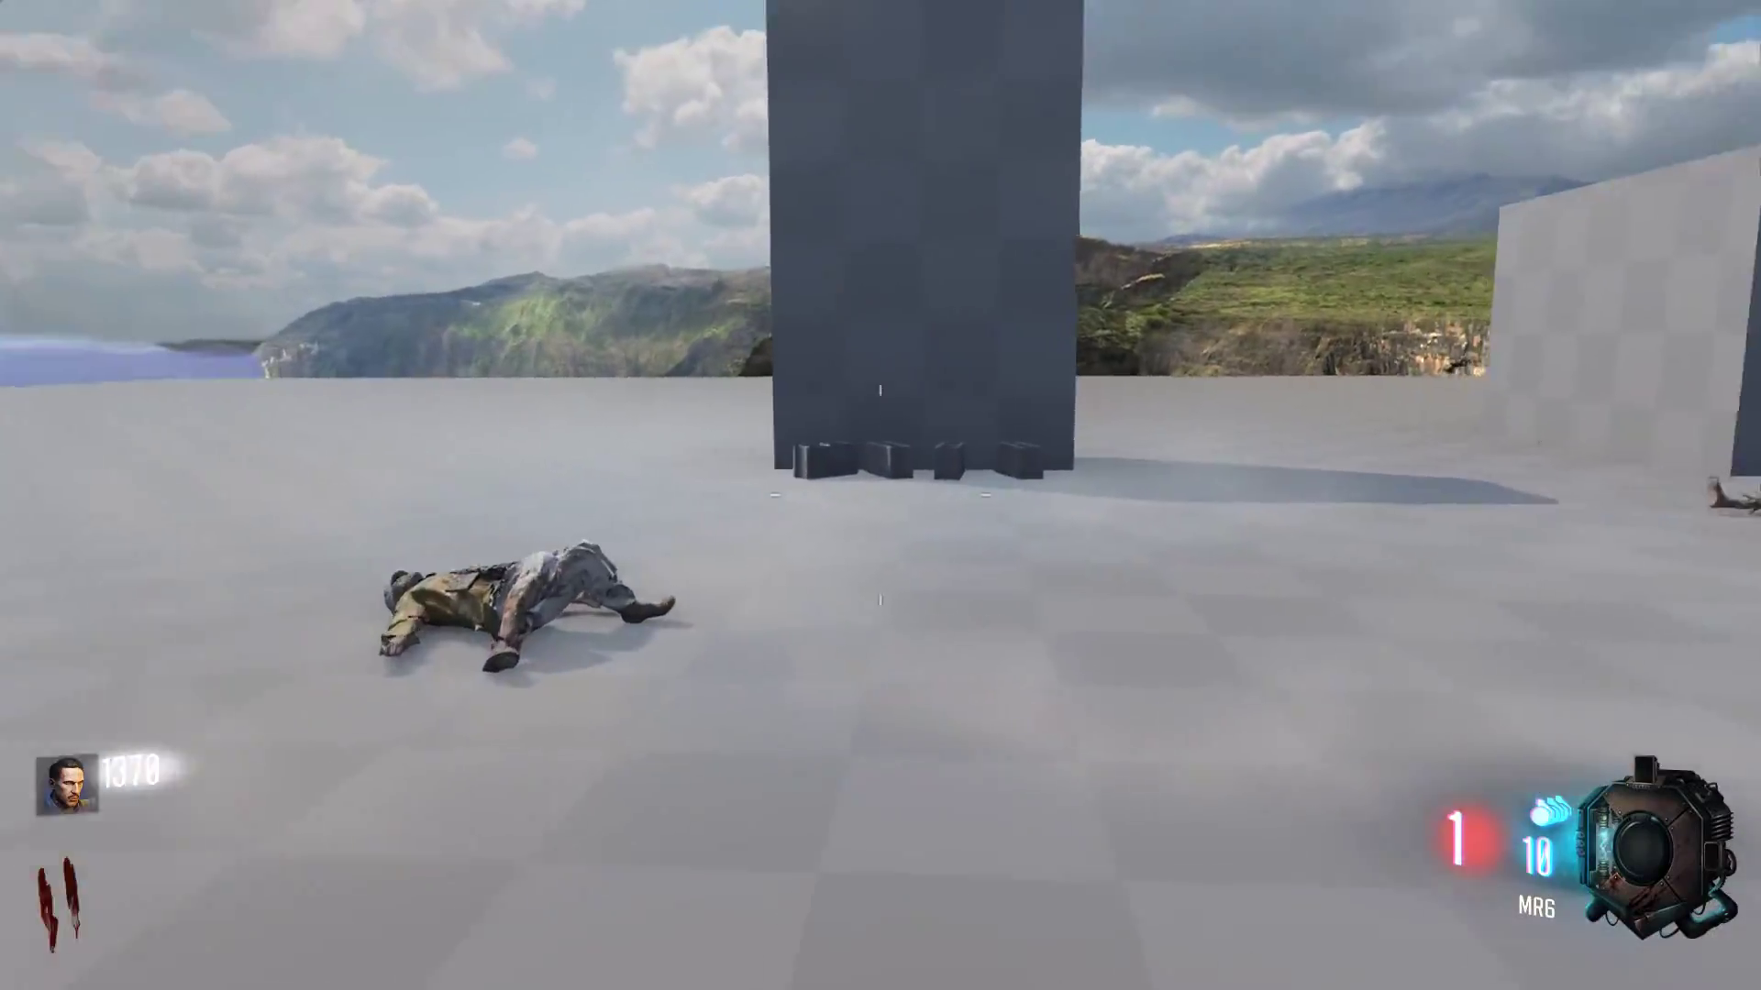
- Buy the Vesper from its wall outline for 1250 points and shoot the zombie group beside the bowie knife wall
key(w)
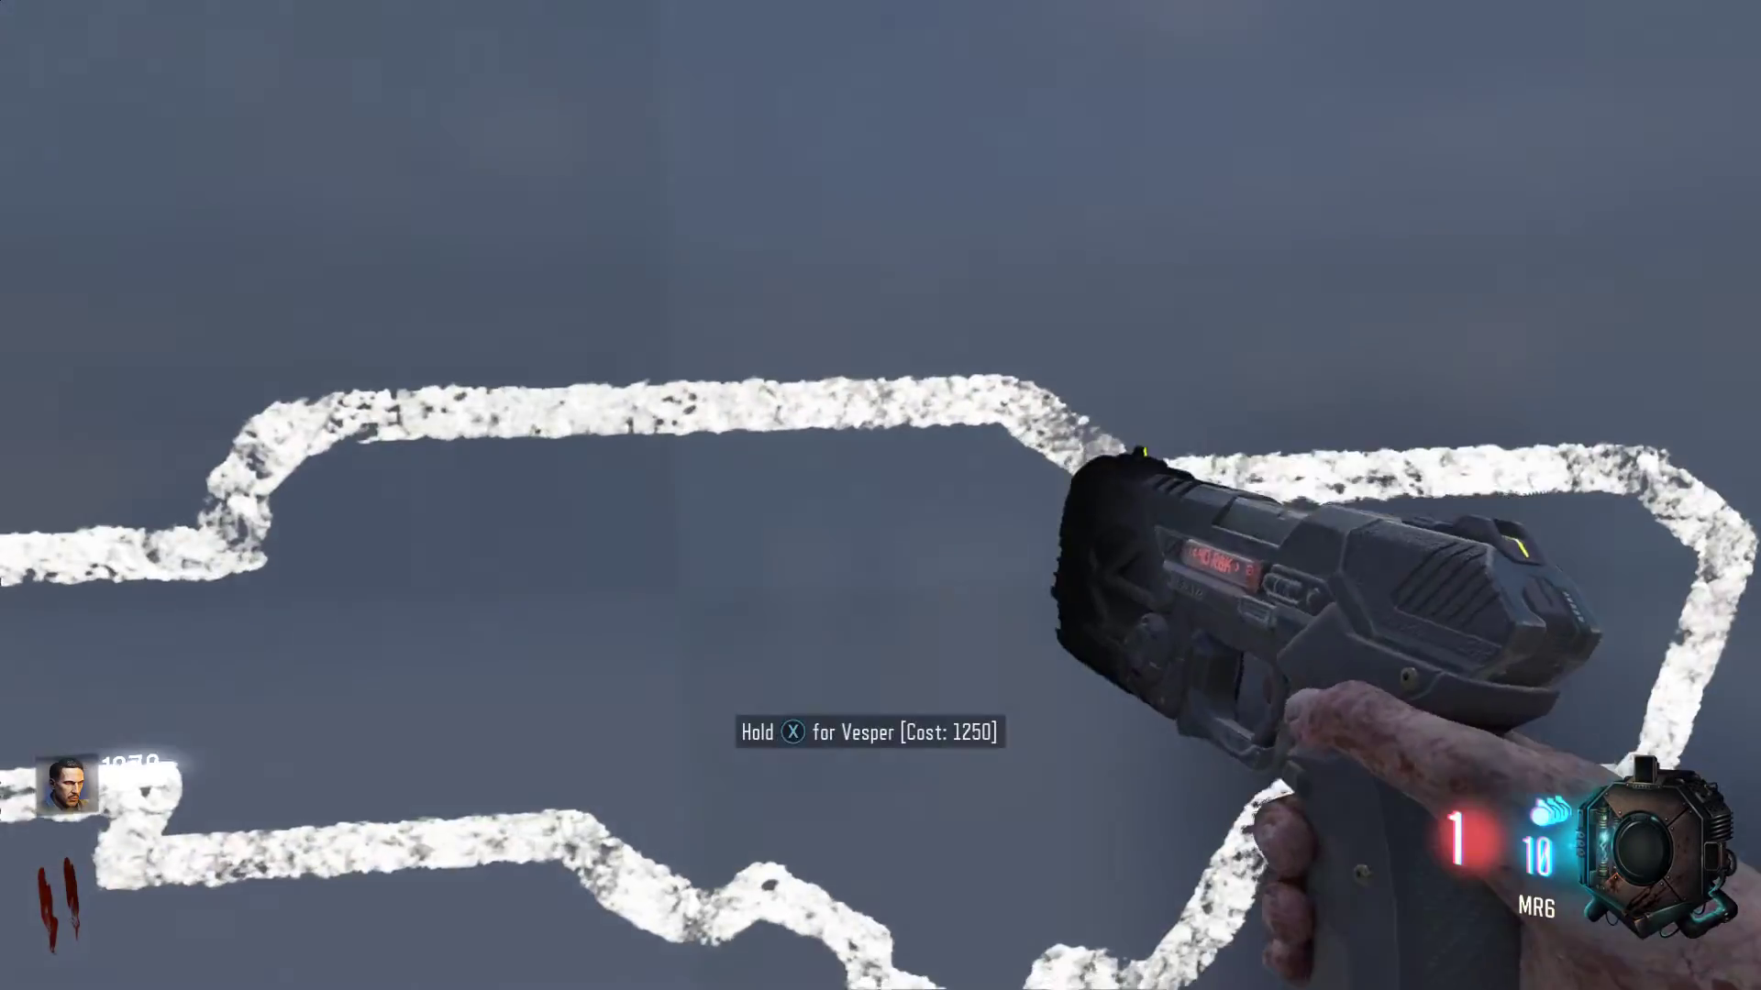
key(f)
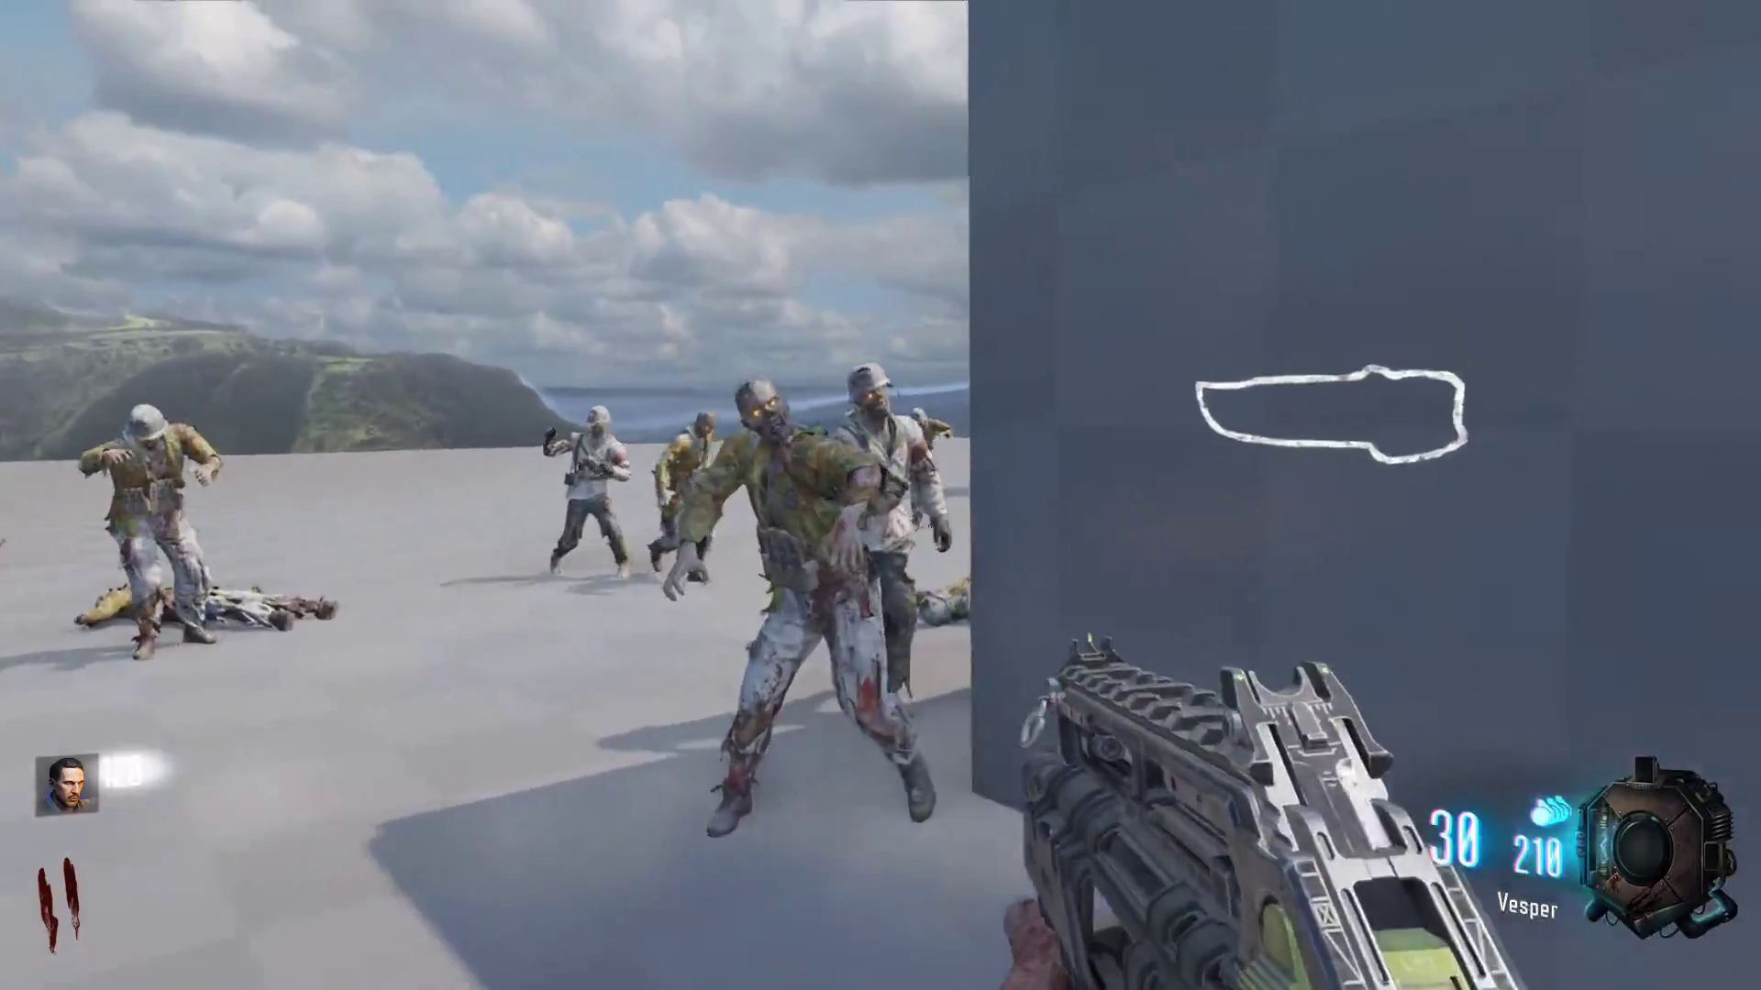
click(881, 495)
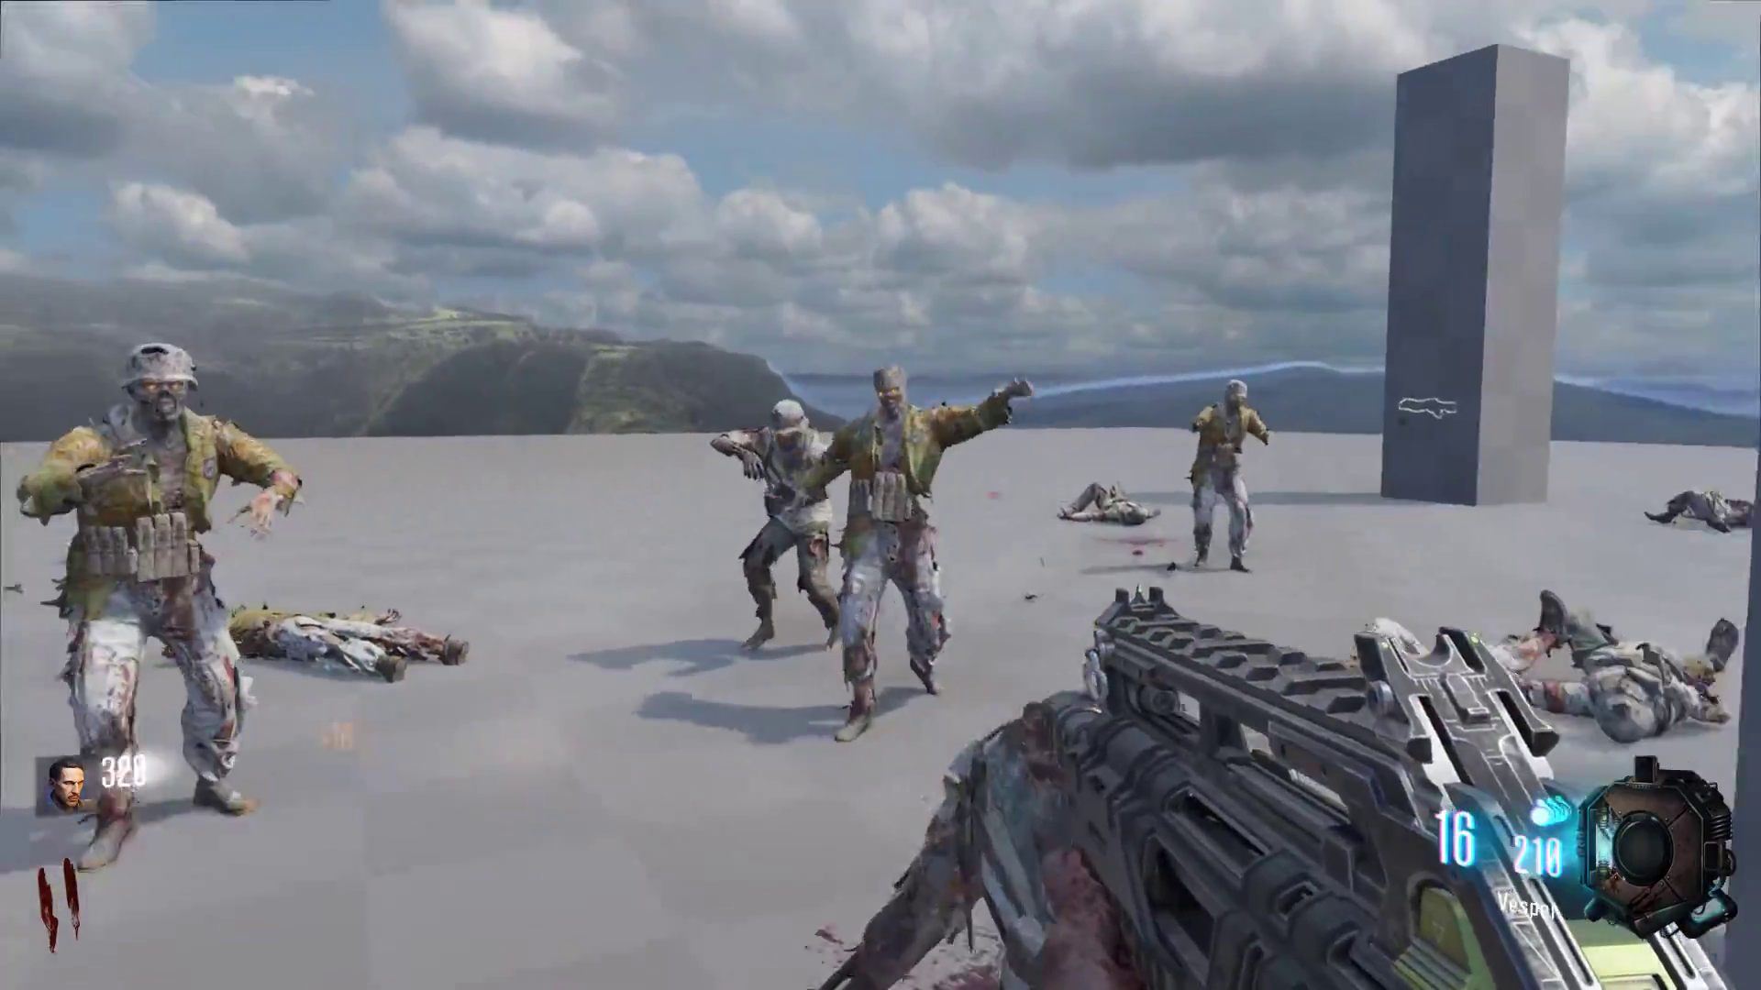
click(880, 495)
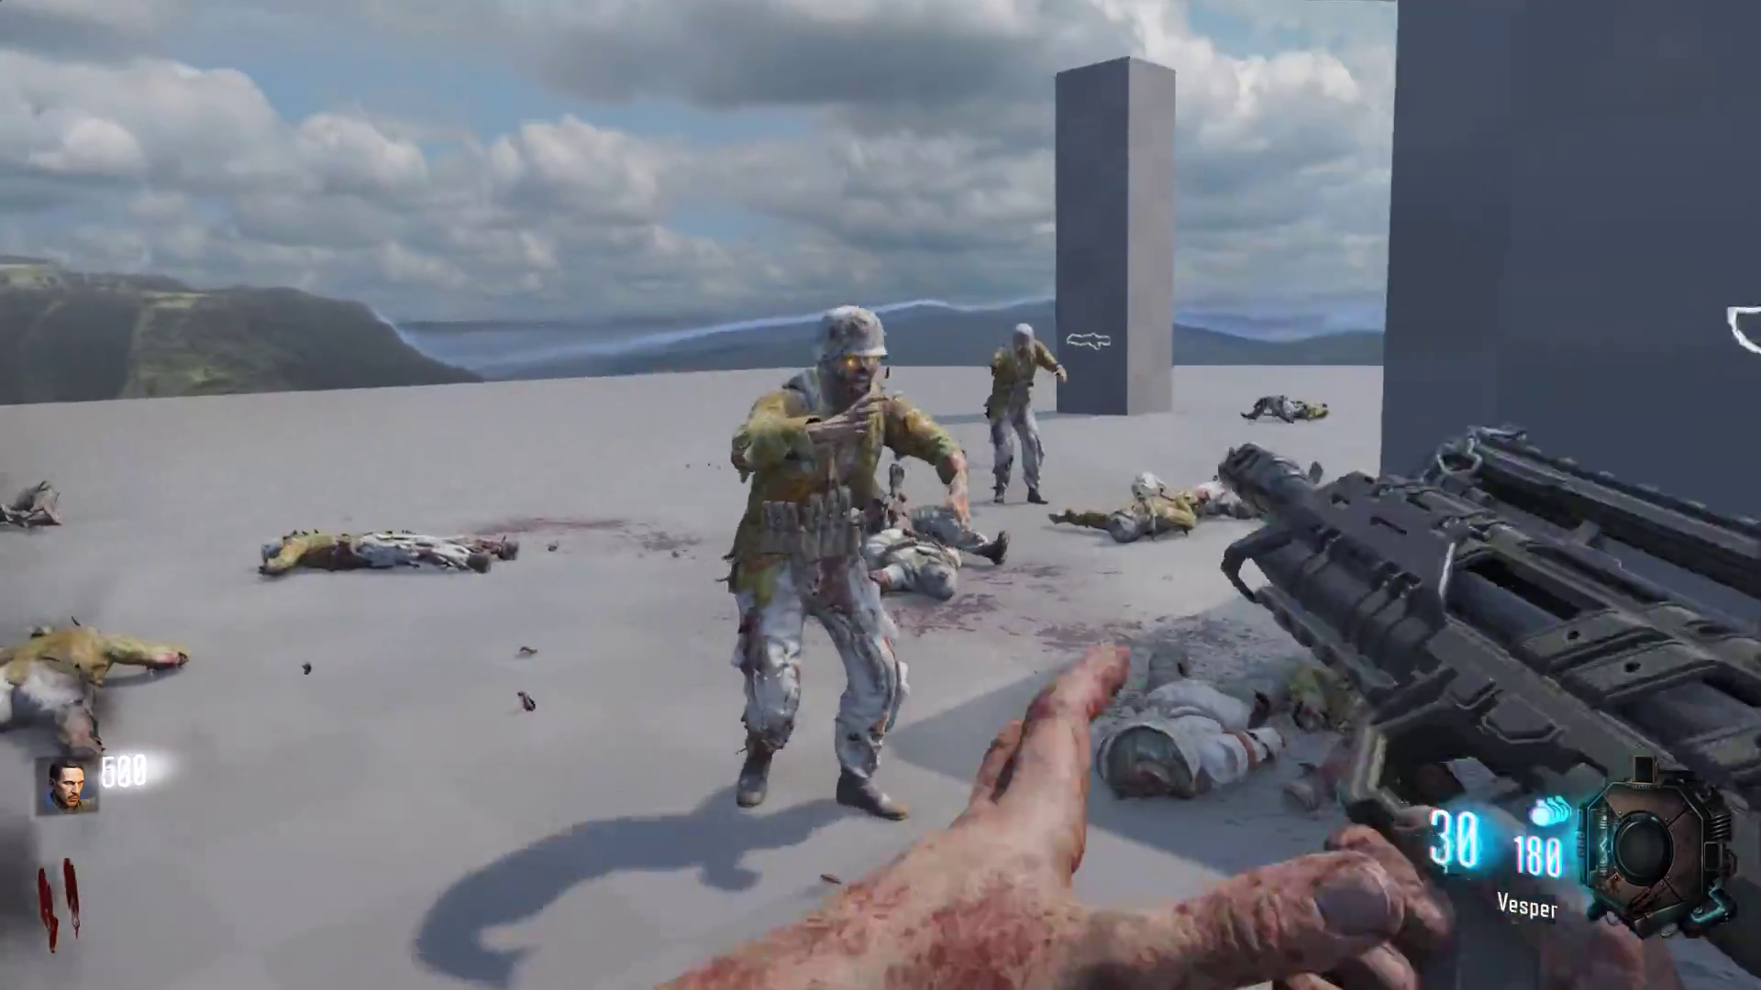
- Kill the remaining helmeted zombies with melee attacks and a burst from the Vesper
key(v)
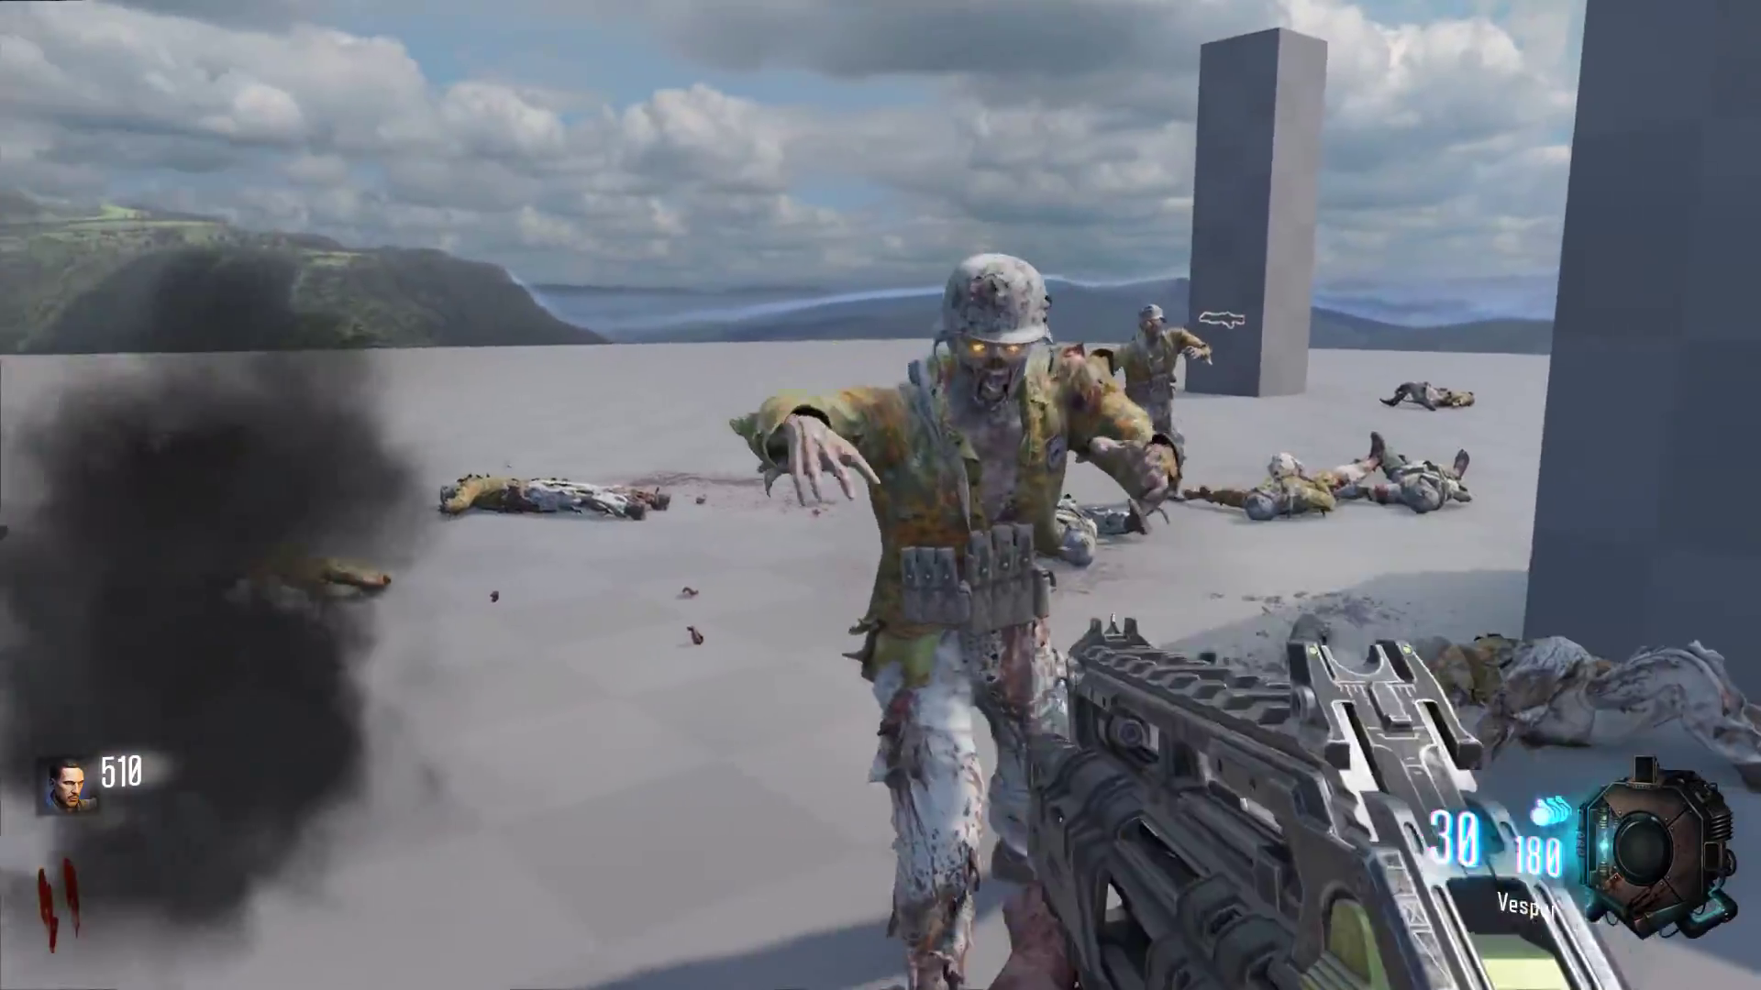
click(880, 496)
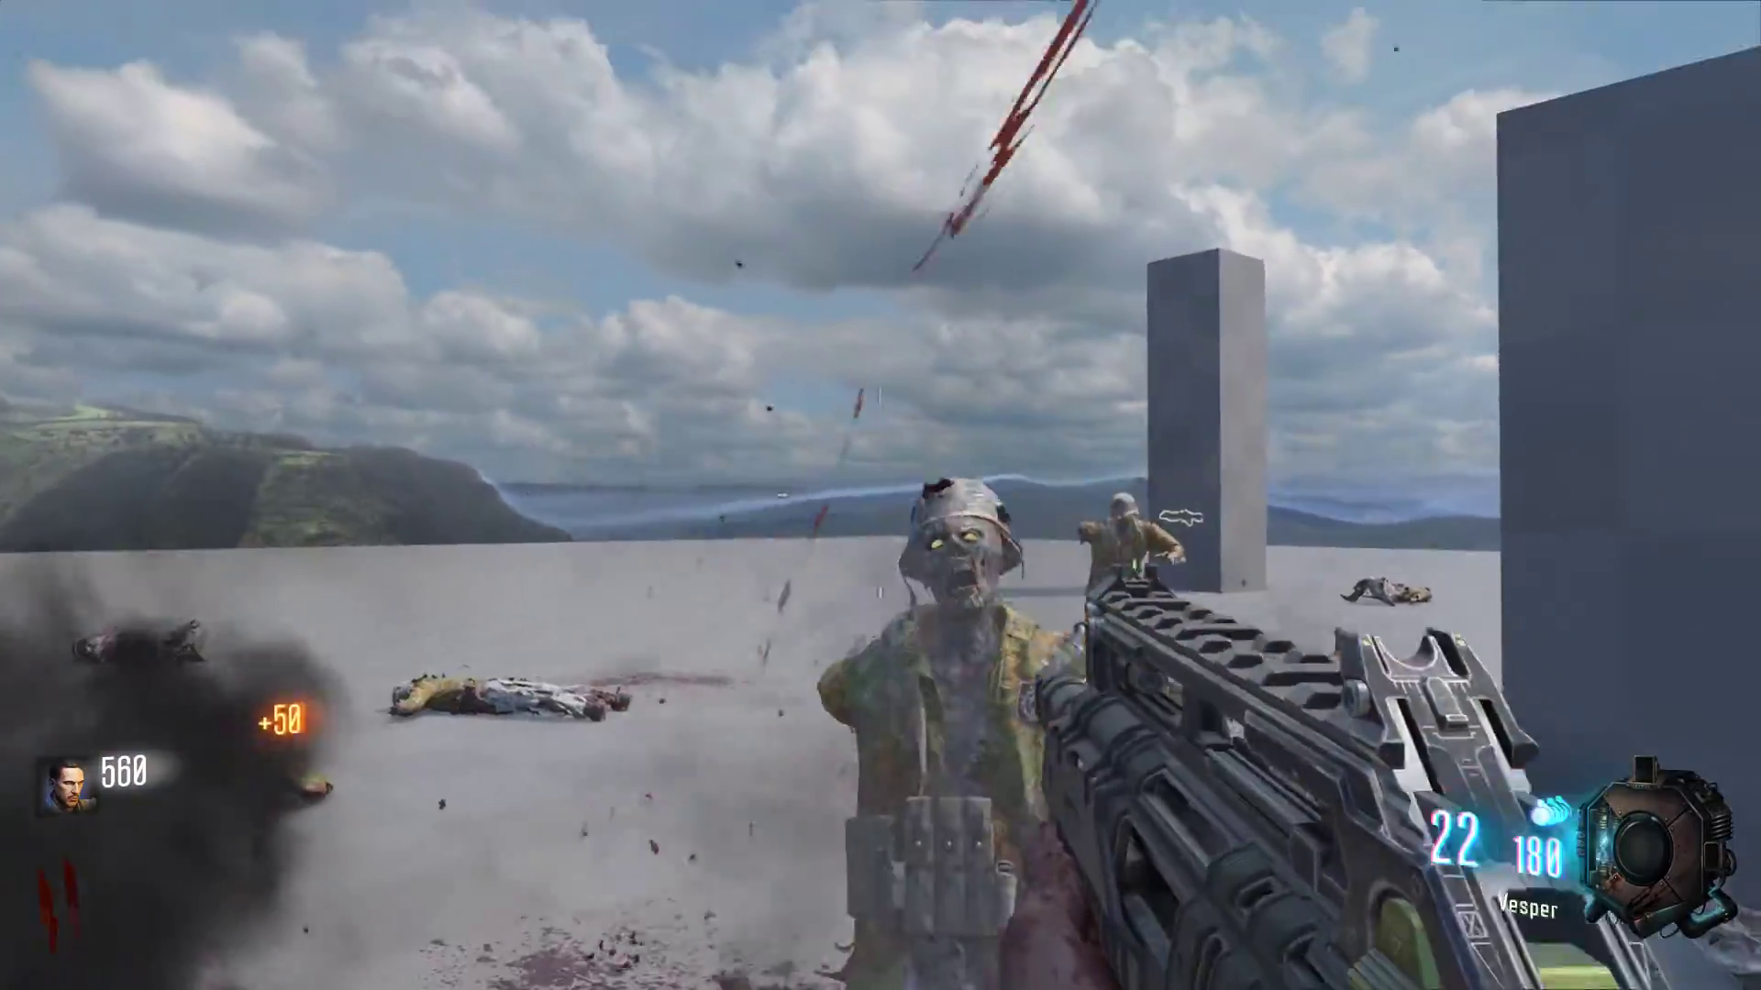
key(v)
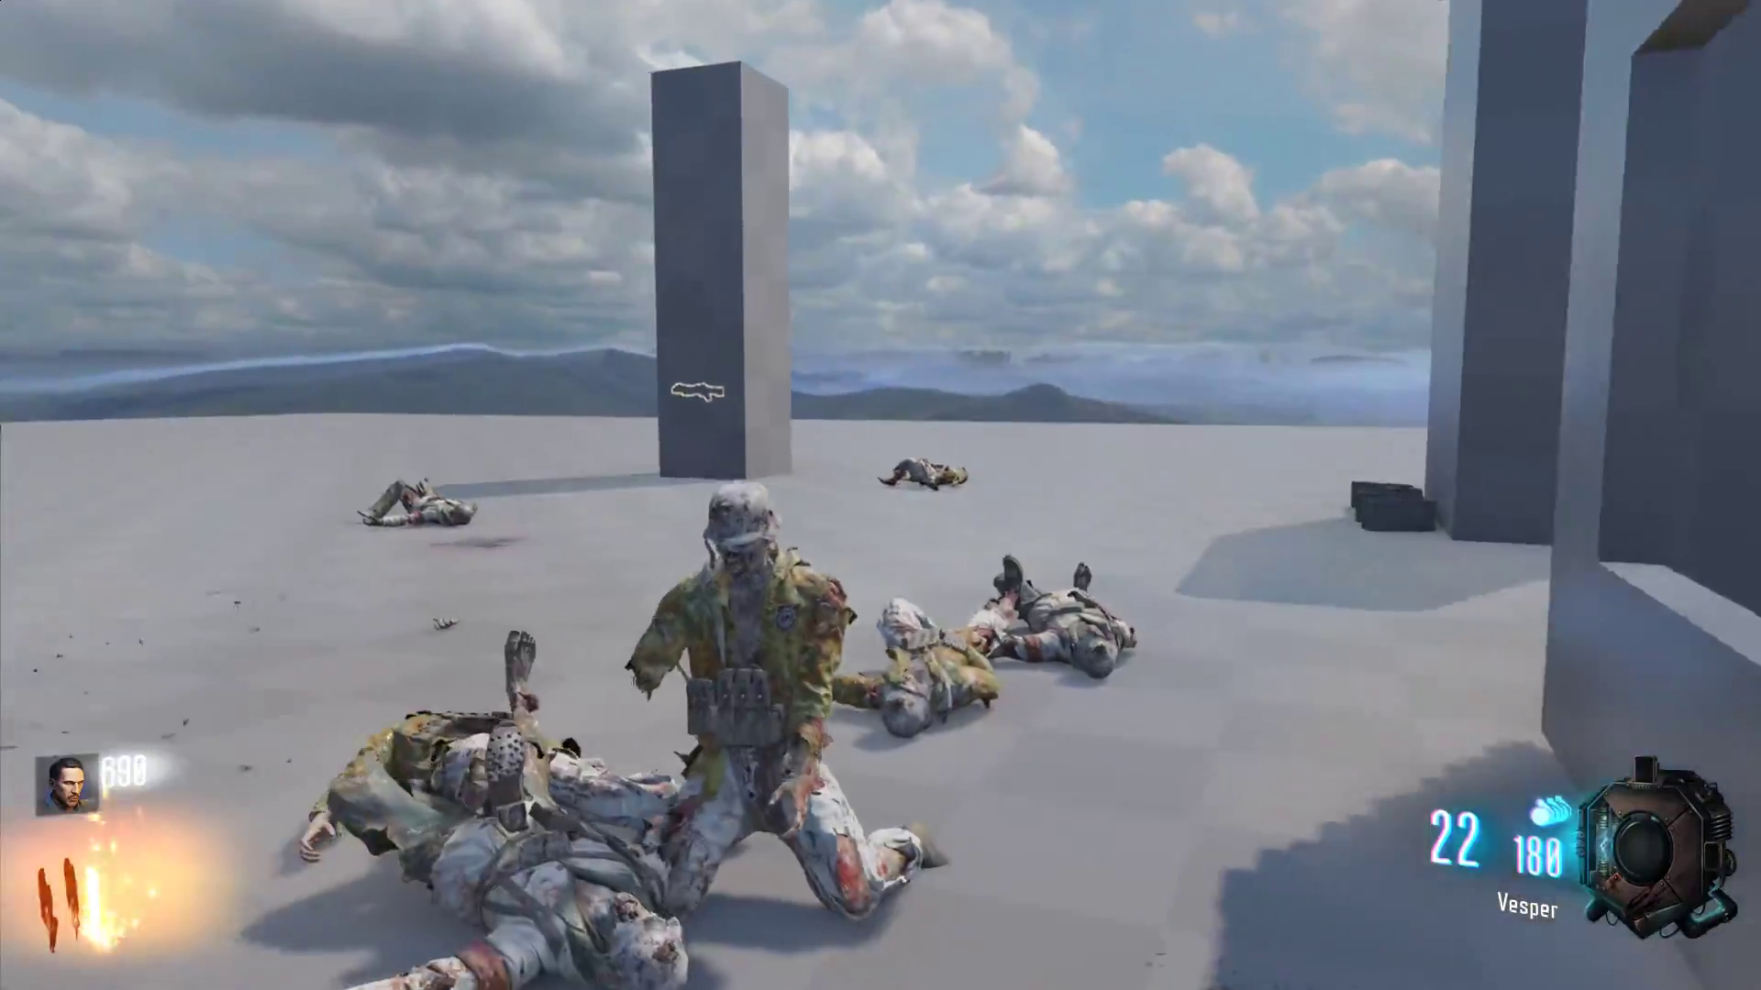
- Walk around the window block past the bowie knife outline, reload the Vesper and turn towards the perk machines
key(s)
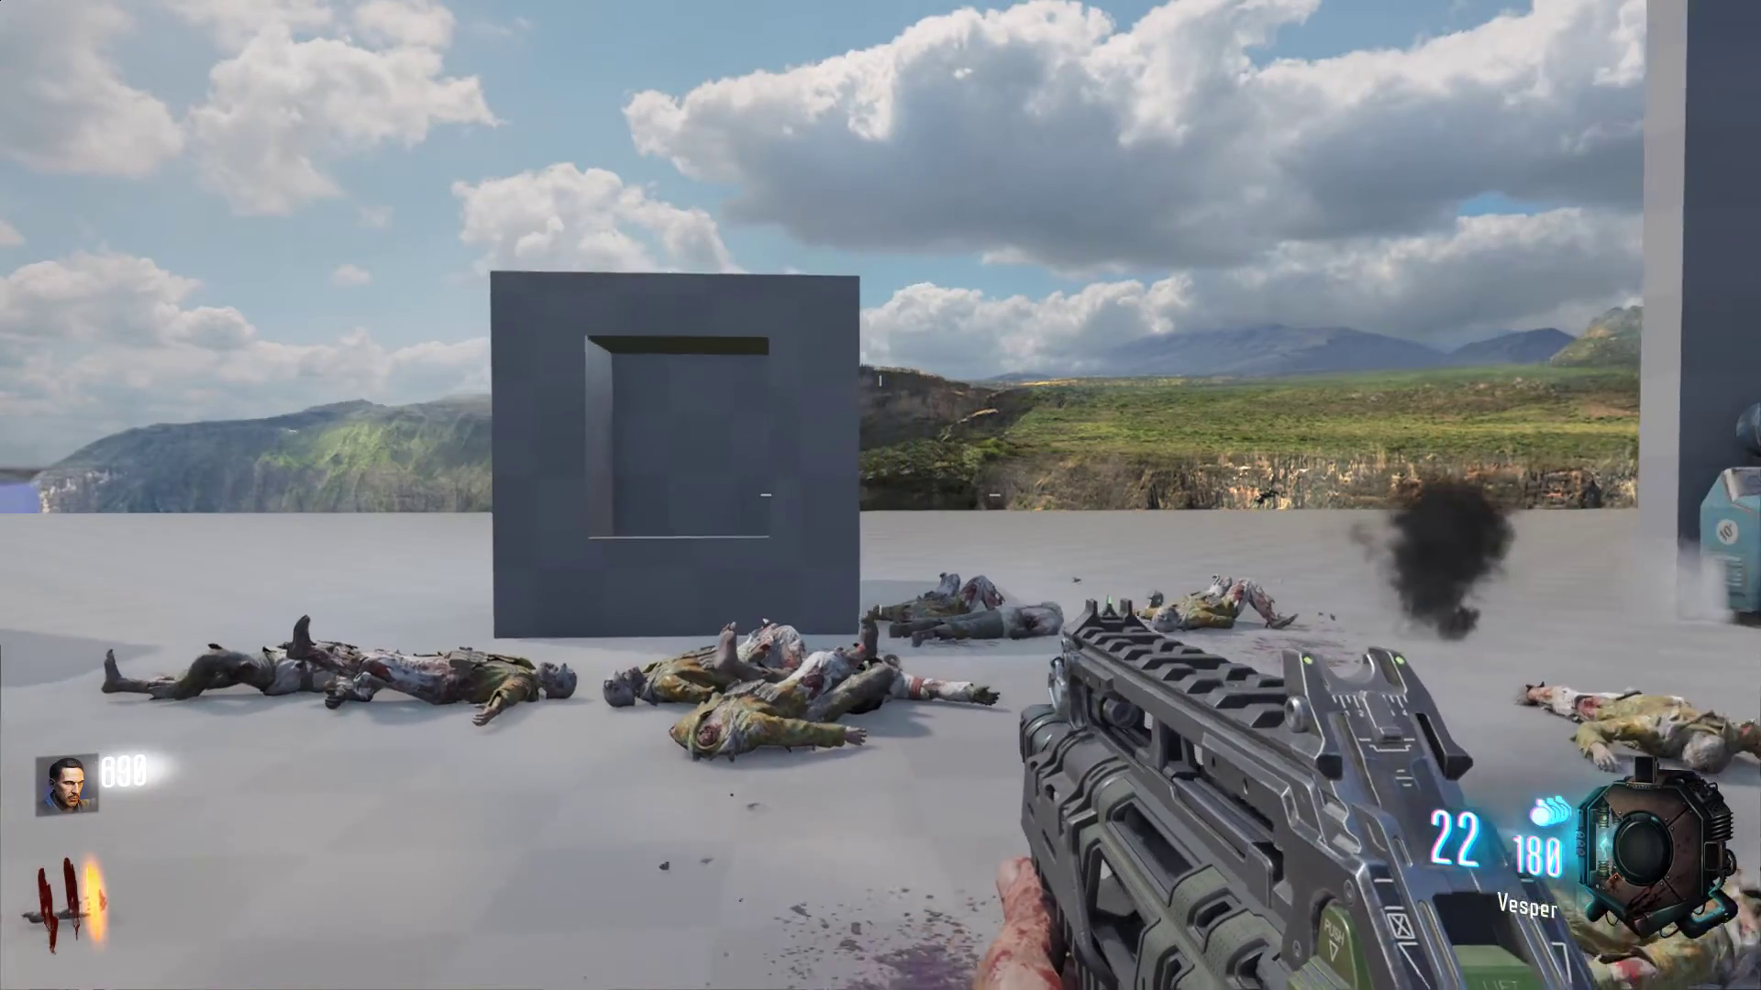
key(w)
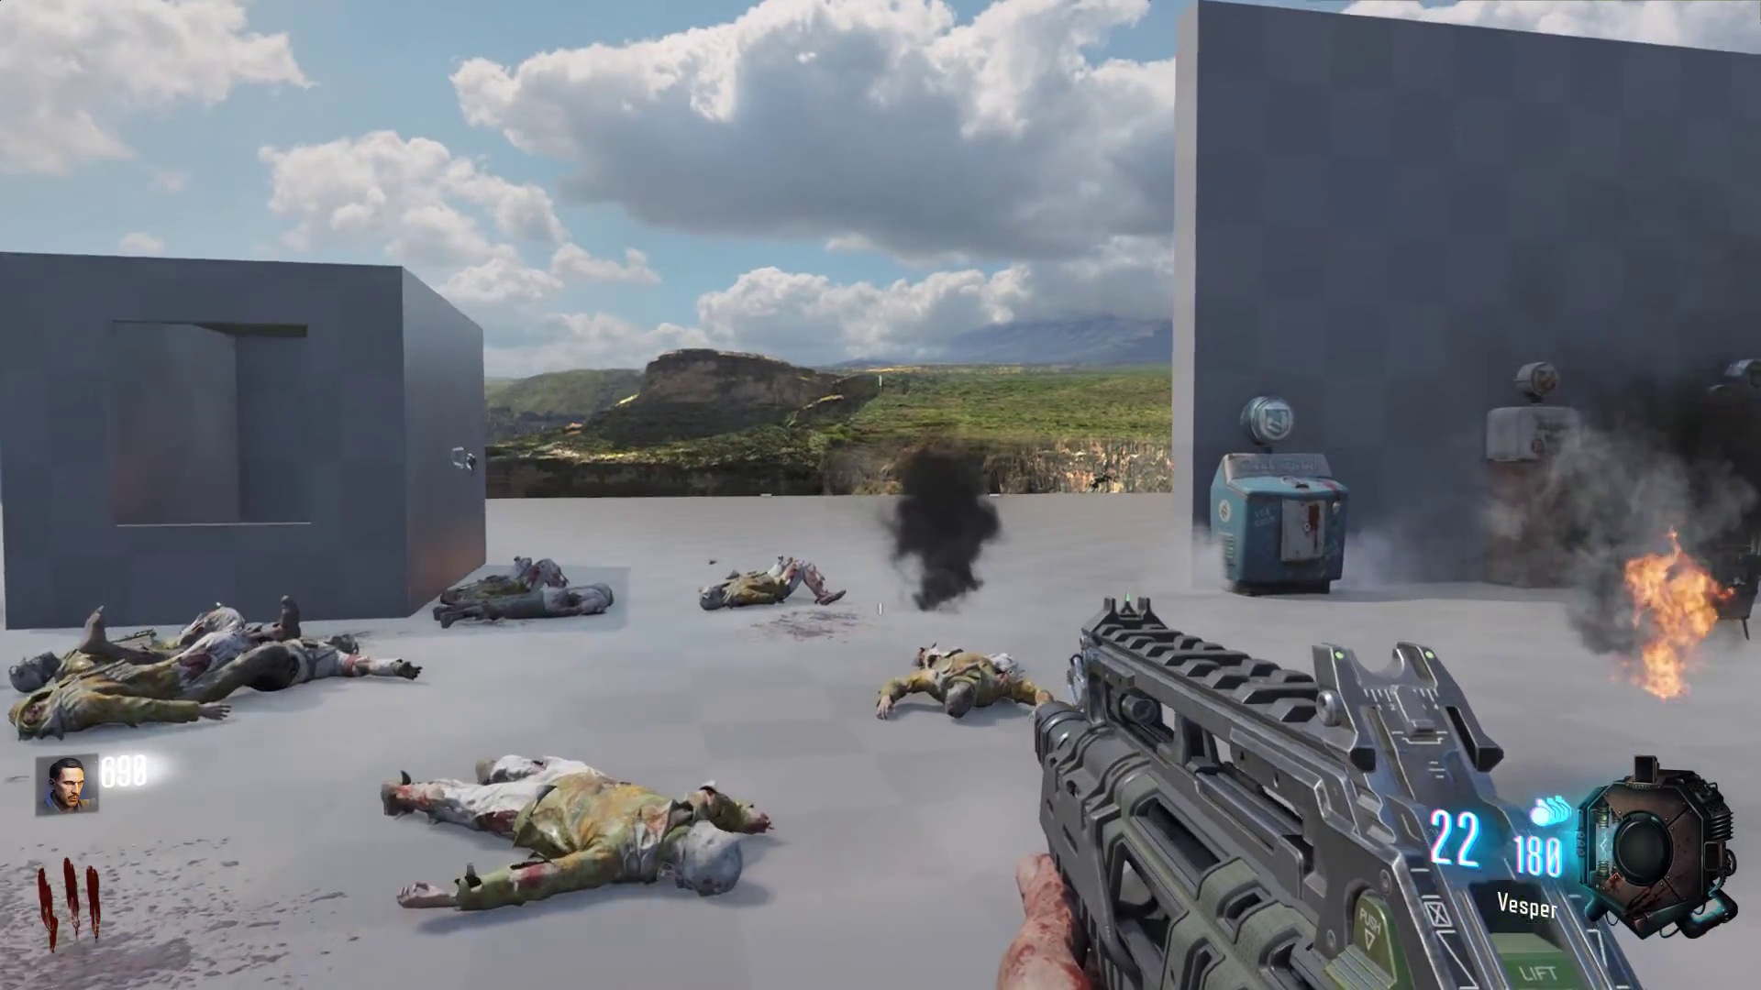
key(w)
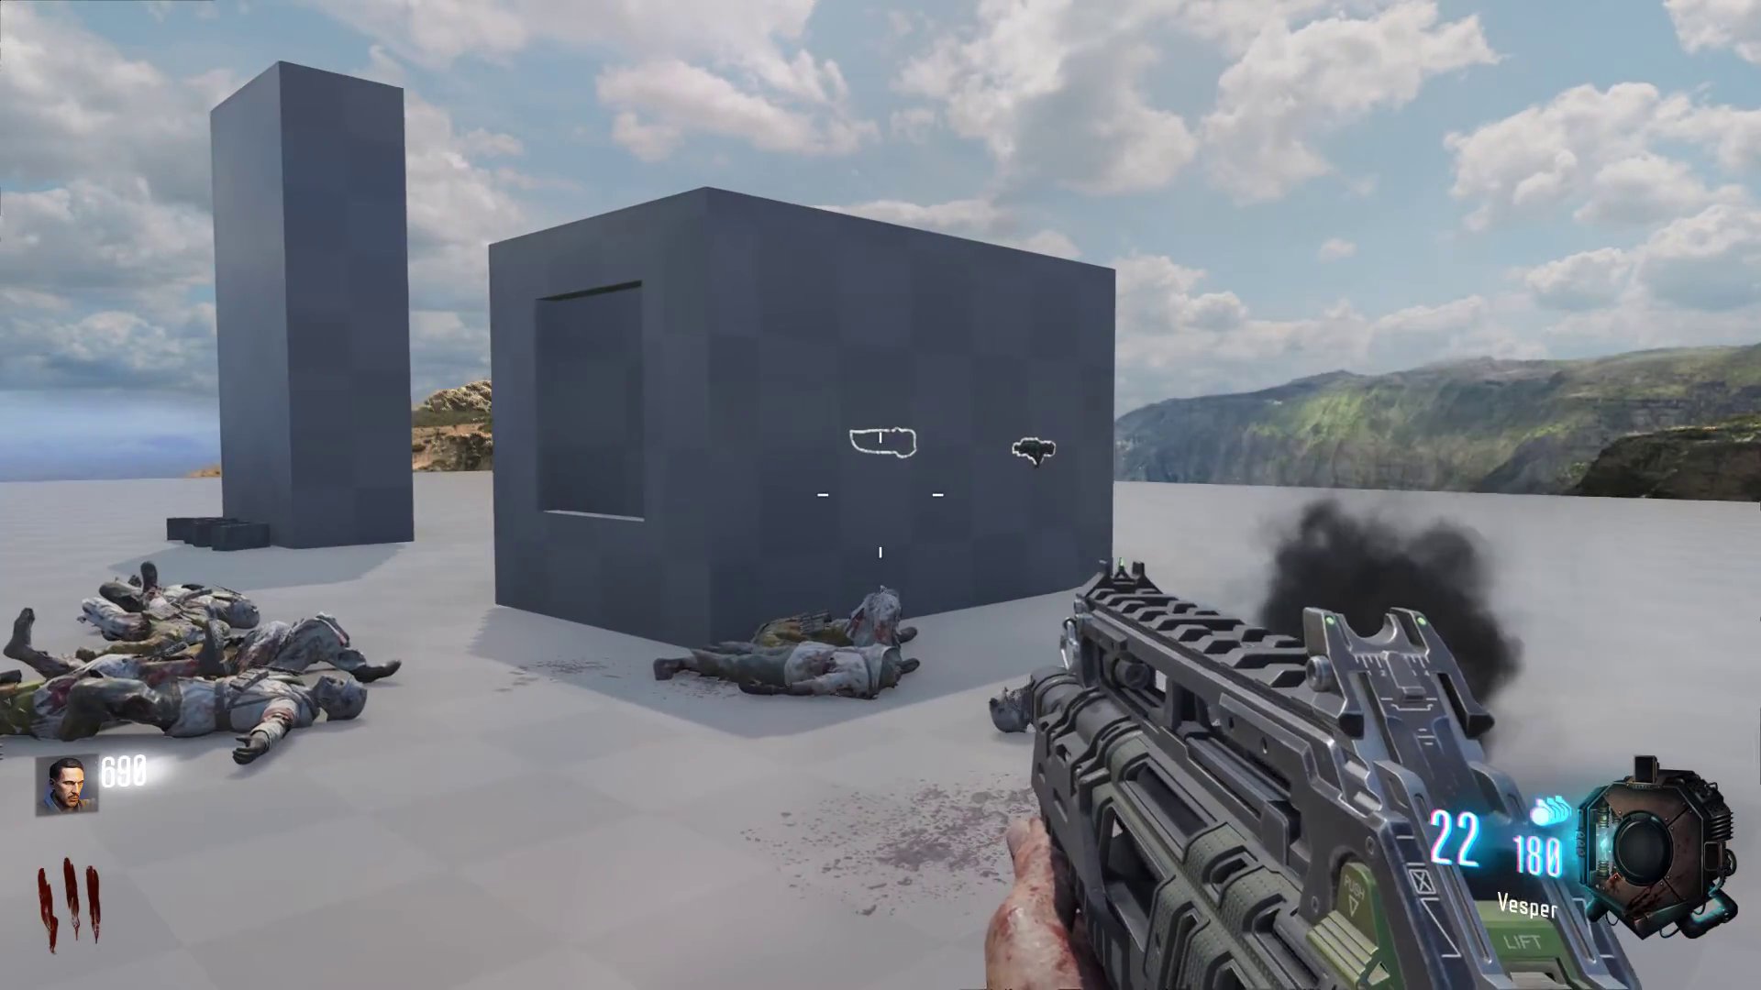
key(a)
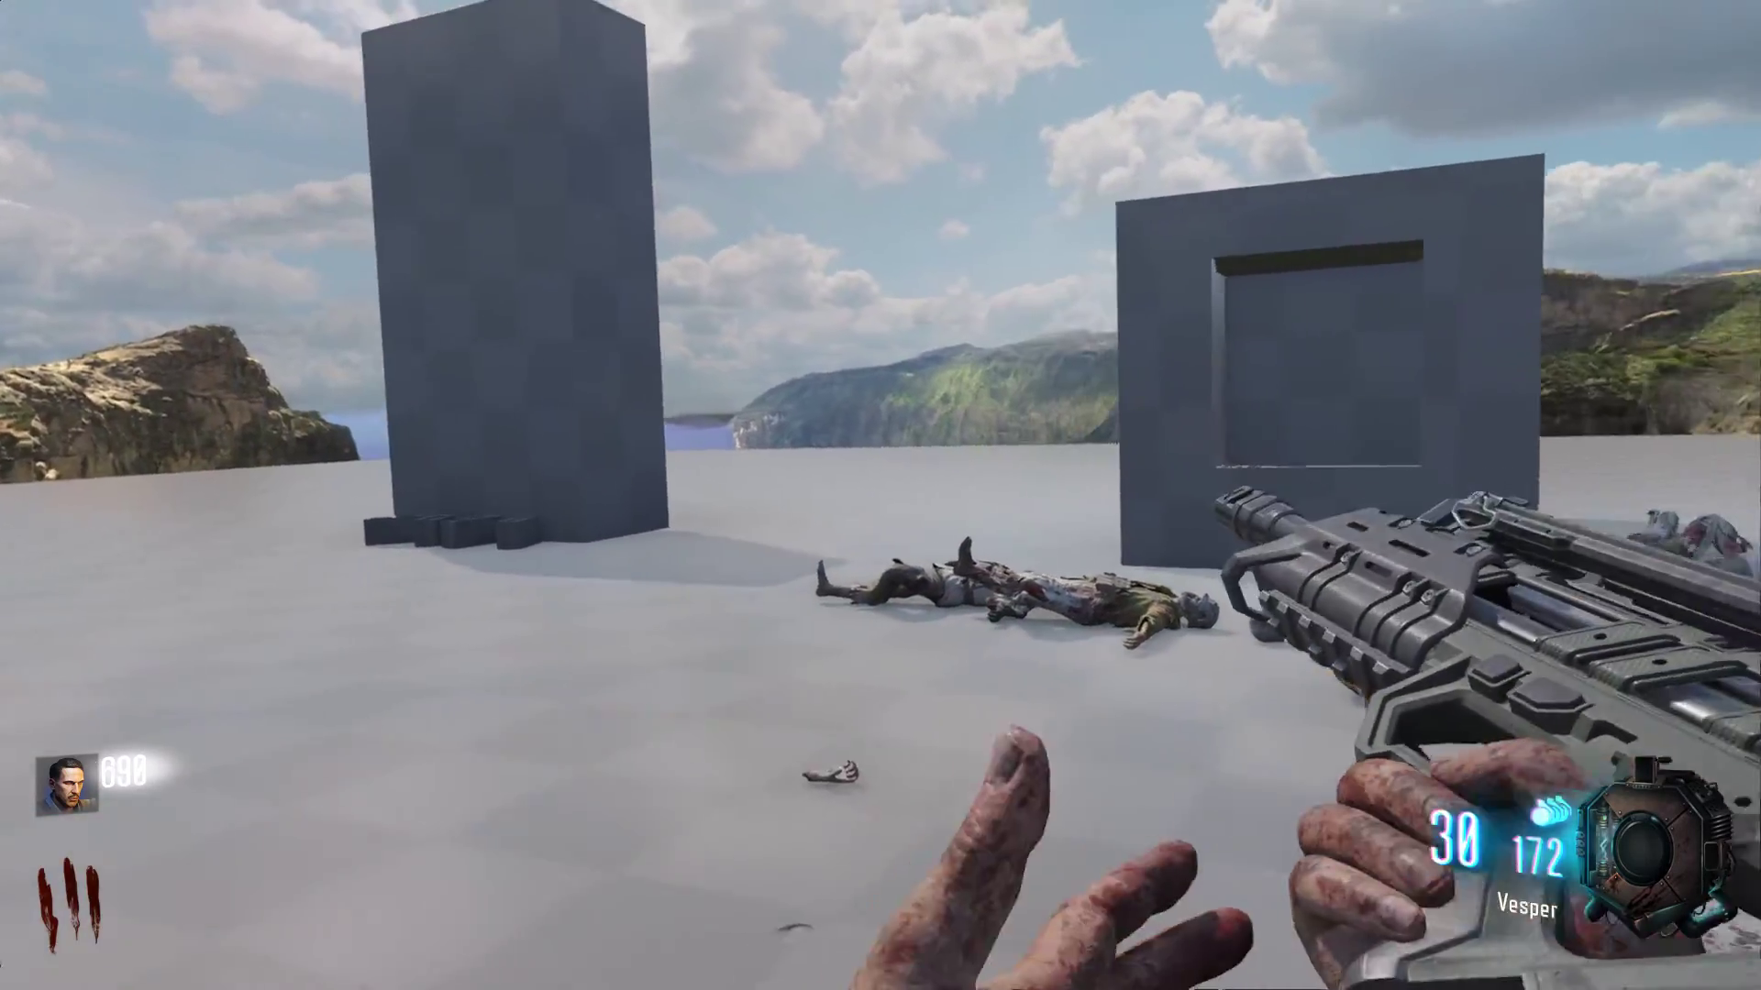
key(w)
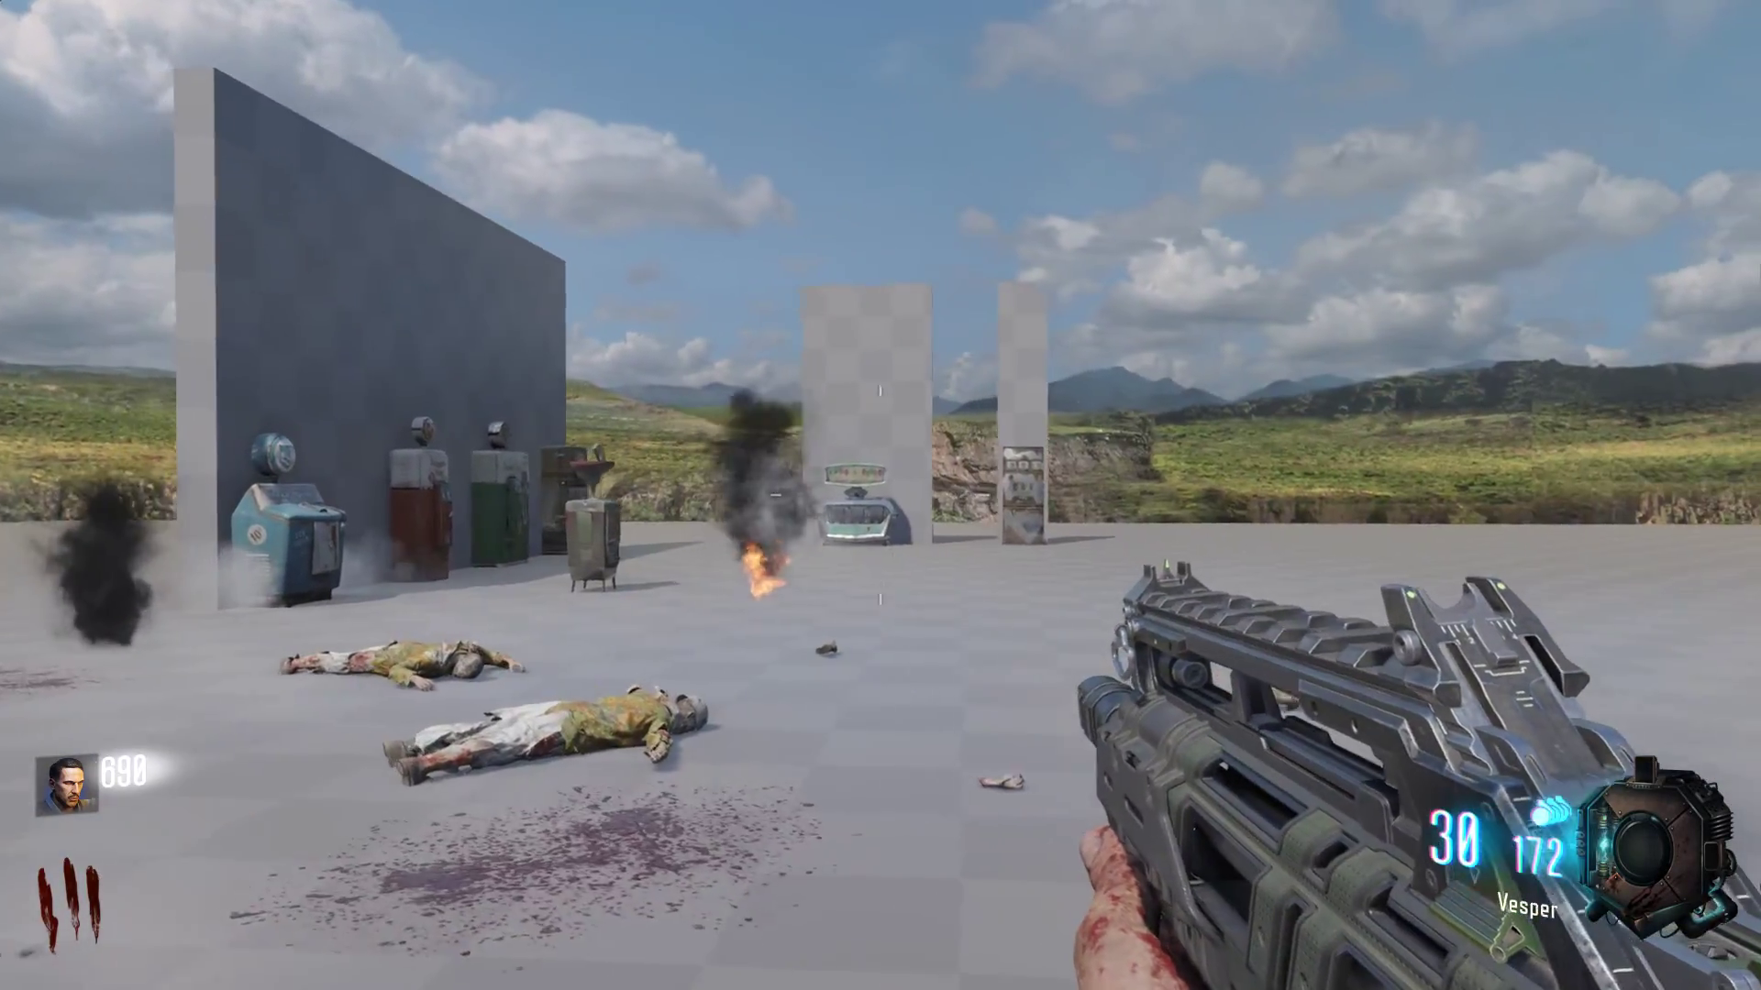